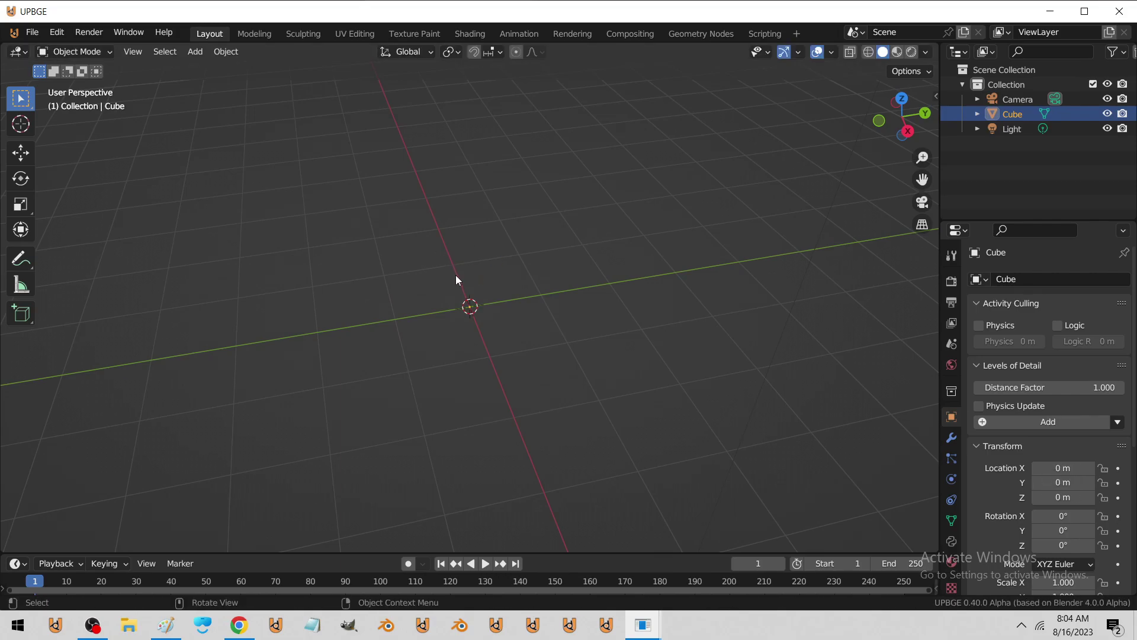
# Turn the timeline area into a Geometry Node editor, create a new node tree for the cube, and enlarge the area
pyautogui.click(18, 563)
pyautogui.click(72, 498)
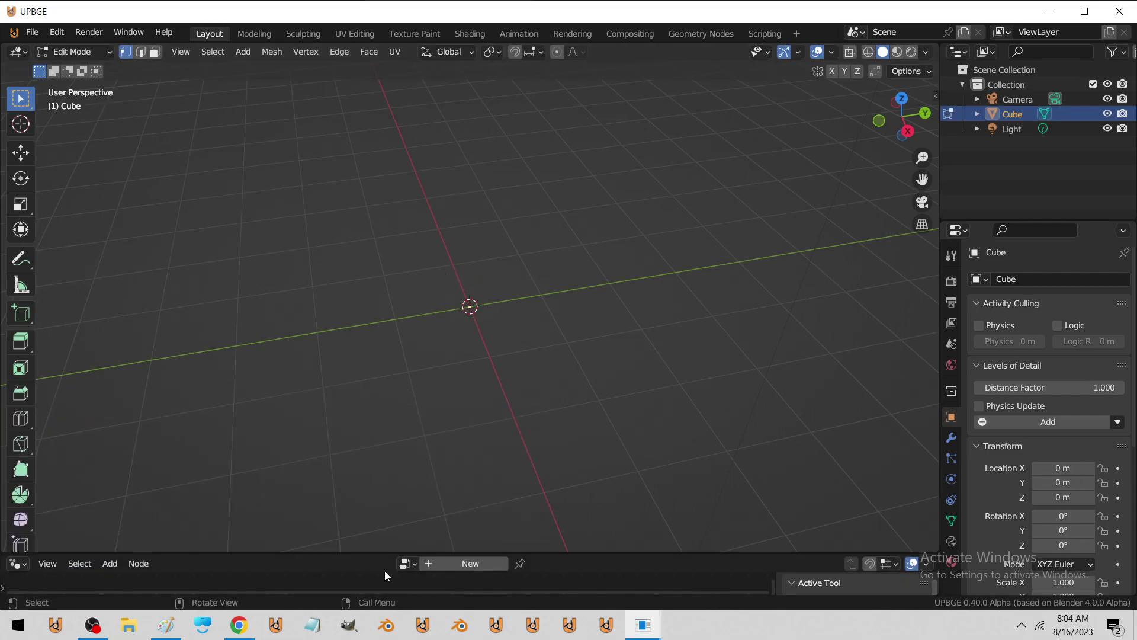
pyautogui.click(438, 561)
pyautogui.moveTo(398, 552); pyautogui.dragTo(397, 434)
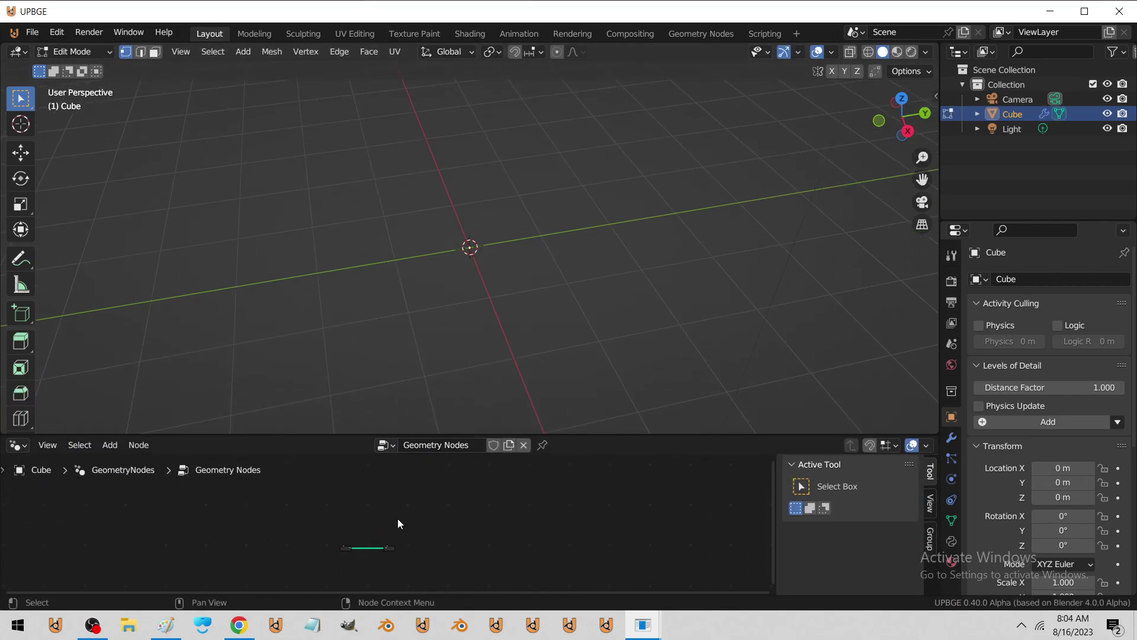
pyautogui.scroll(5, 331, 515)
# Insert a Duplicate Elements node between Group Input and Group Output, and move Group Output farther away
pyautogui.click(111, 444)
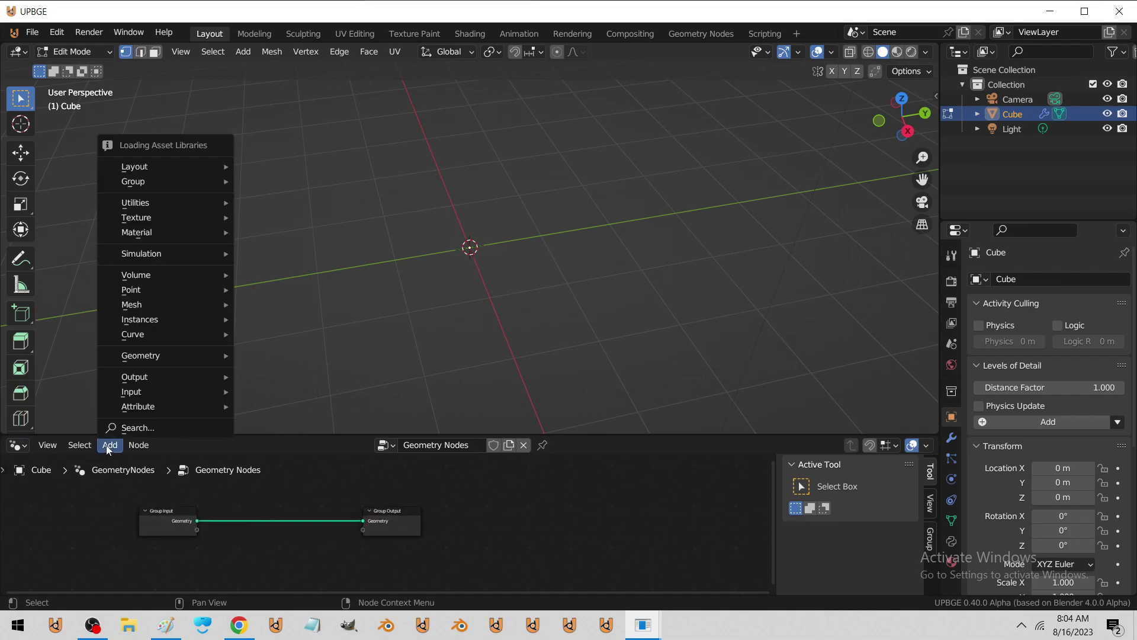
pyautogui.moveTo(141, 356)
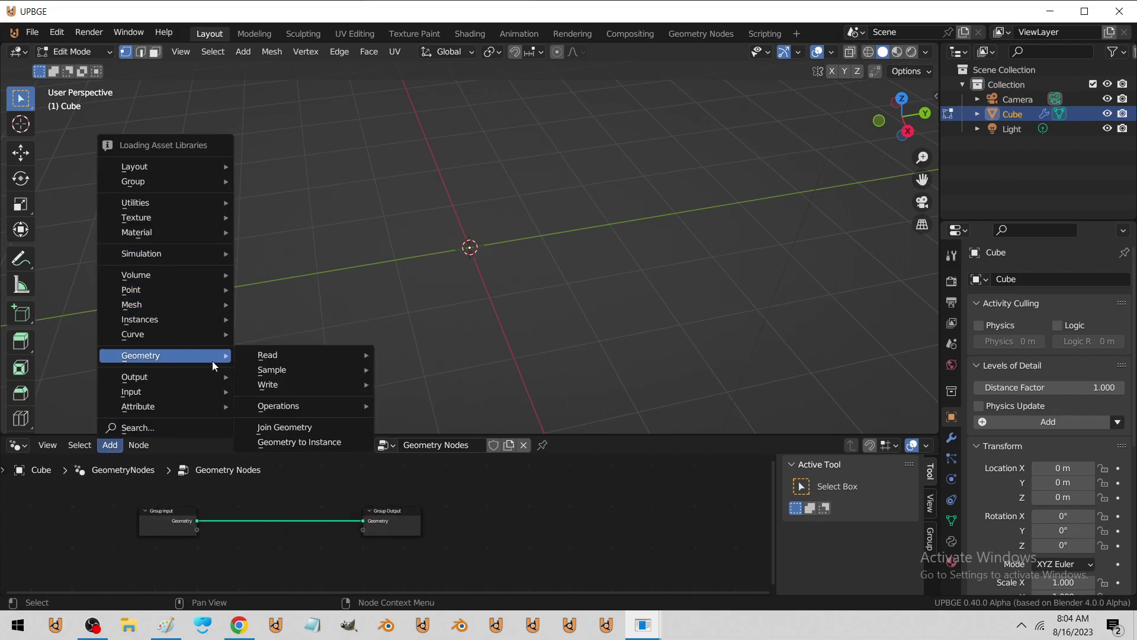
pyautogui.moveTo(296, 407)
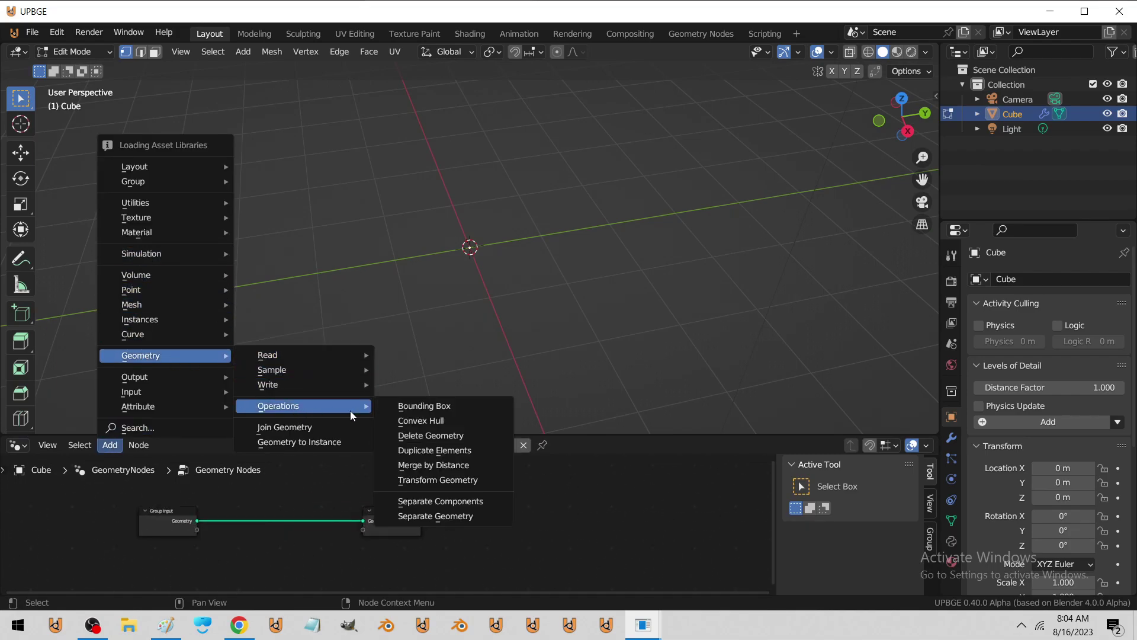
pyautogui.click(436, 452)
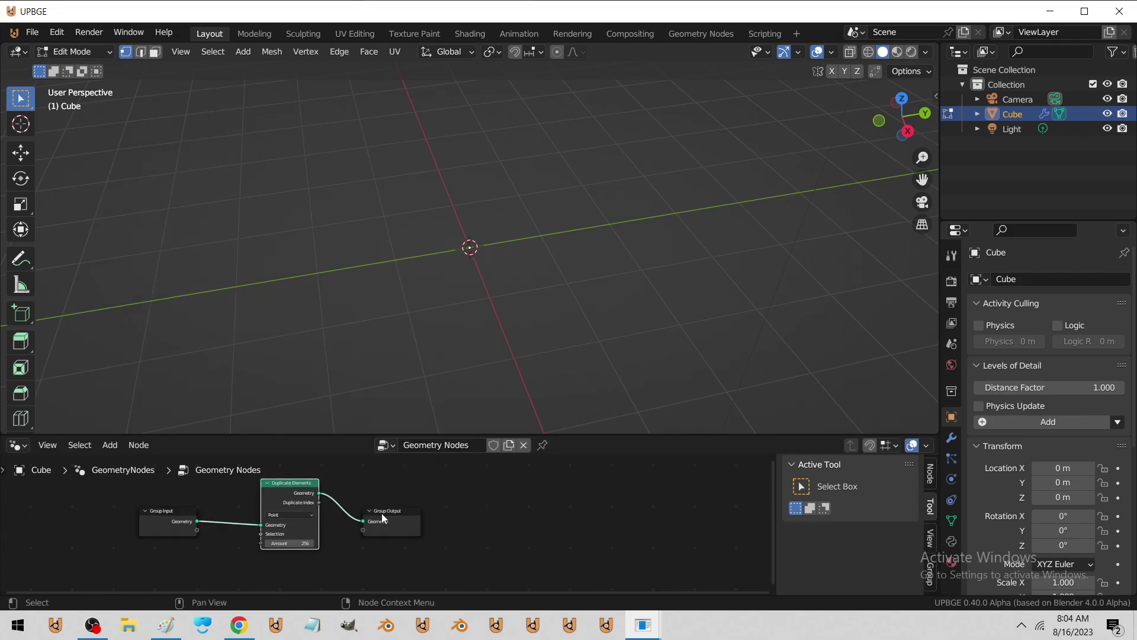
pyautogui.moveTo(378, 521); pyautogui.dragTo(468, 504)
pyautogui.moveTo(339, 528); pyautogui.dragTo(256, 541, button='middle')
# Add a Noise Texture node beside Duplicate Elements and space the nodes apart
pyautogui.click(113, 446)
pyautogui.click(114, 447)
pyautogui.click(109, 445)
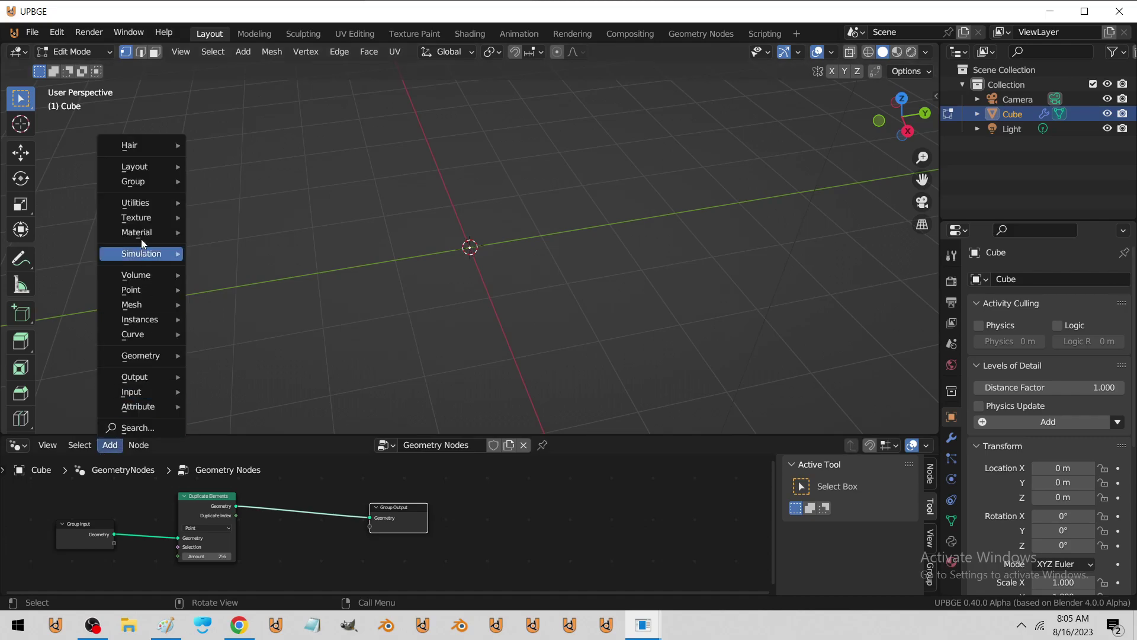
pyautogui.moveTo(141, 219)
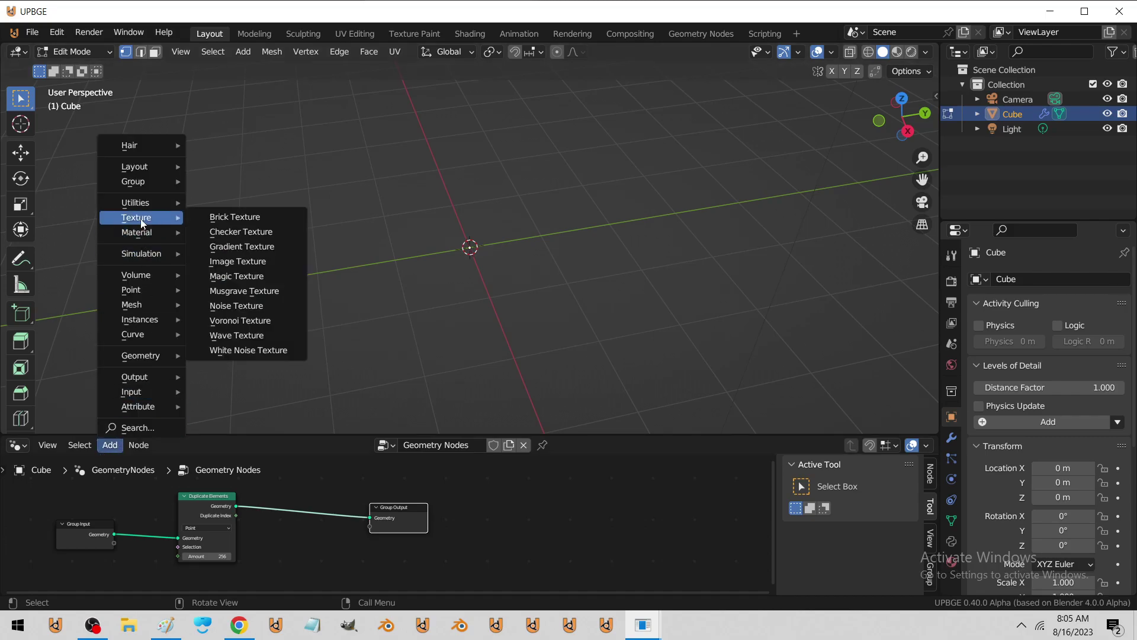
pyautogui.click(262, 309)
pyautogui.click(282, 534)
pyautogui.moveTo(283, 534); pyautogui.dragTo(242, 542, button='middle')
pyautogui.scroll(4, 160, 488)
pyautogui.moveTo(335, 513); pyautogui.dragTo(420, 502)
# Switch the Noise Texture to 1D and feed the Duplicate Index output into its W input
pyautogui.moveTo(98, 531); pyautogui.dragTo(233, 509, button='middle')
pyautogui.moveTo(236, 482); pyautogui.dragTo(302, 561)
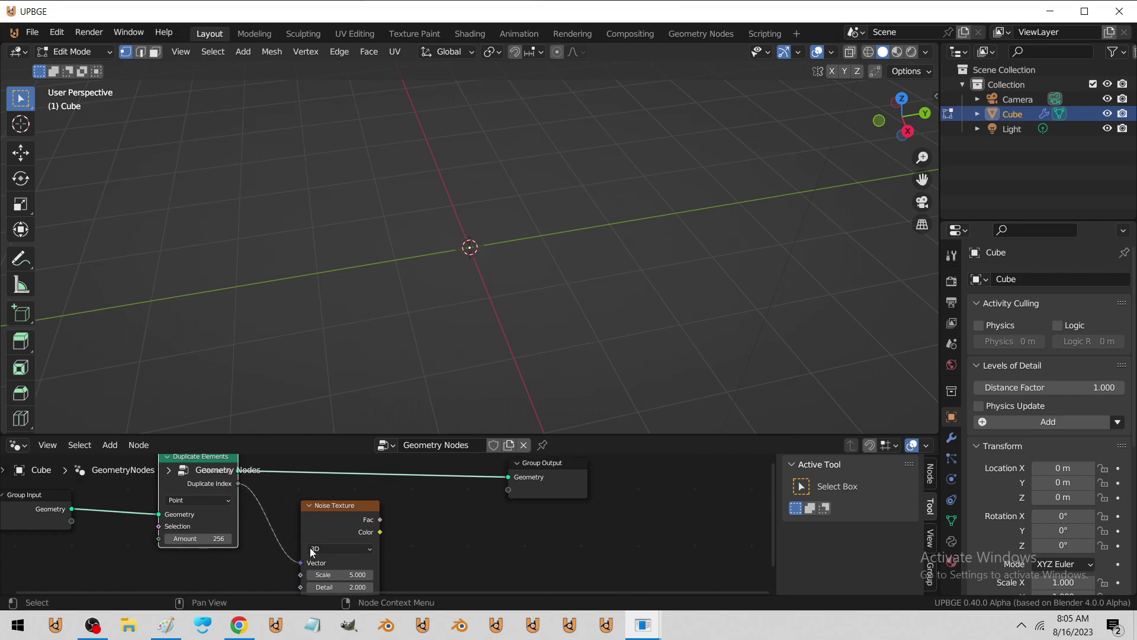
pyautogui.moveTo(242, 493); pyautogui.dragTo(172, 503, button='middle')
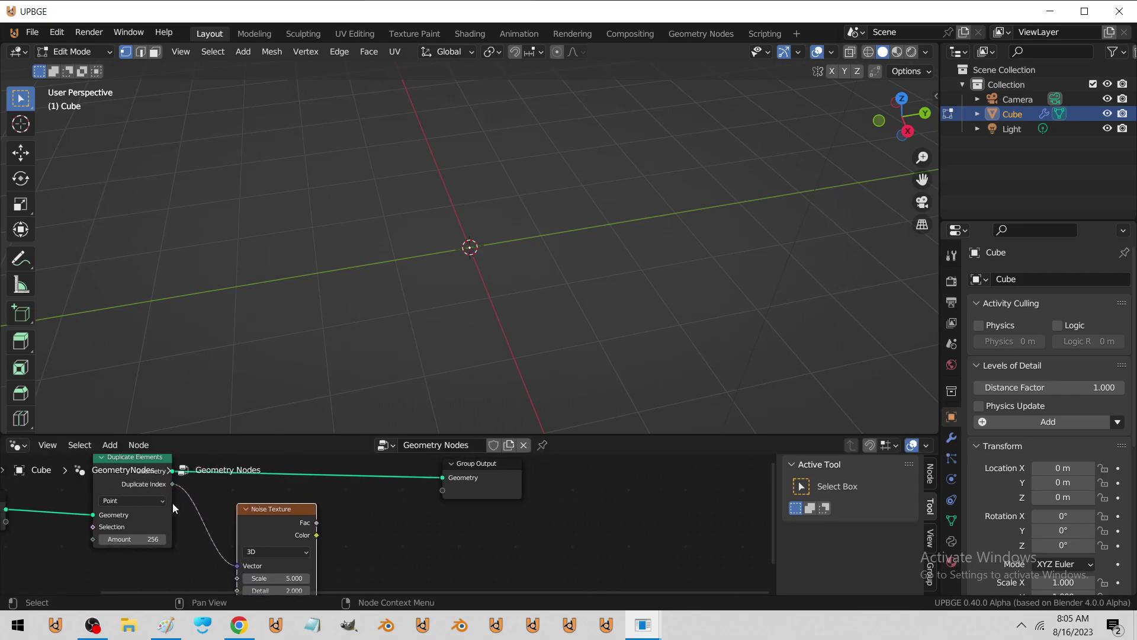
pyautogui.click(273, 539)
pyautogui.moveTo(234, 568); pyautogui.dragTo(203, 531)
pyautogui.moveTo(171, 486); pyautogui.dragTo(172, 485)
pyautogui.moveTo(231, 532); pyautogui.dragTo(201, 557, button='middle')
pyautogui.moveTo(203, 576); pyautogui.dragTo(208, 575)
pyautogui.moveTo(161, 499); pyautogui.dragTo(139, 531, button='middle')
# Insert a Set Position node before Group Output, driving its Offset with the noise Color, and return to Object Mode
pyautogui.click(110, 445)
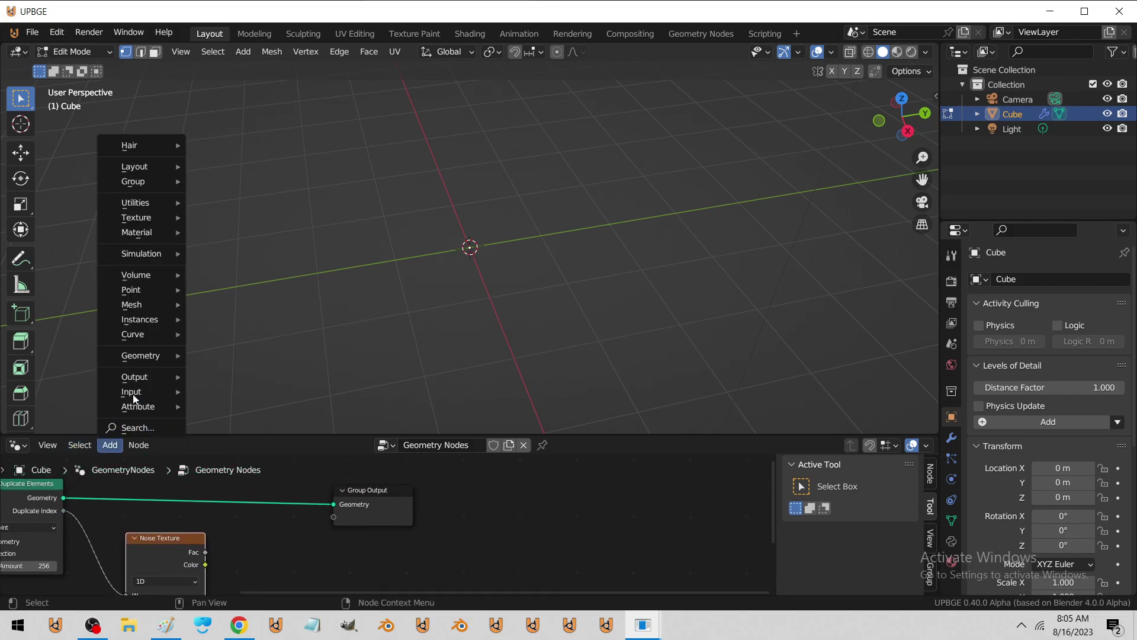
pyautogui.moveTo(148, 356)
pyautogui.moveTo(224, 385)
pyautogui.click(361, 399)
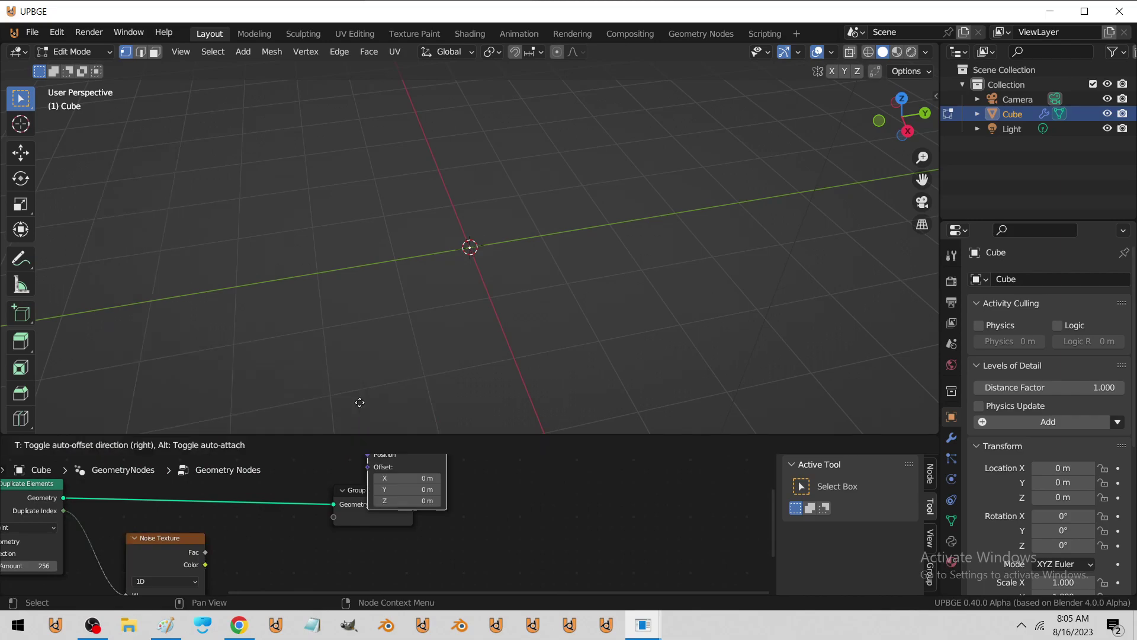
pyautogui.click(192, 563)
pyautogui.moveTo(191, 564); pyautogui.dragTo(208, 536)
pyautogui.moveTo(533, 261); pyautogui.dragTo(555, 249, button='middle')
pyautogui.press('Tab')
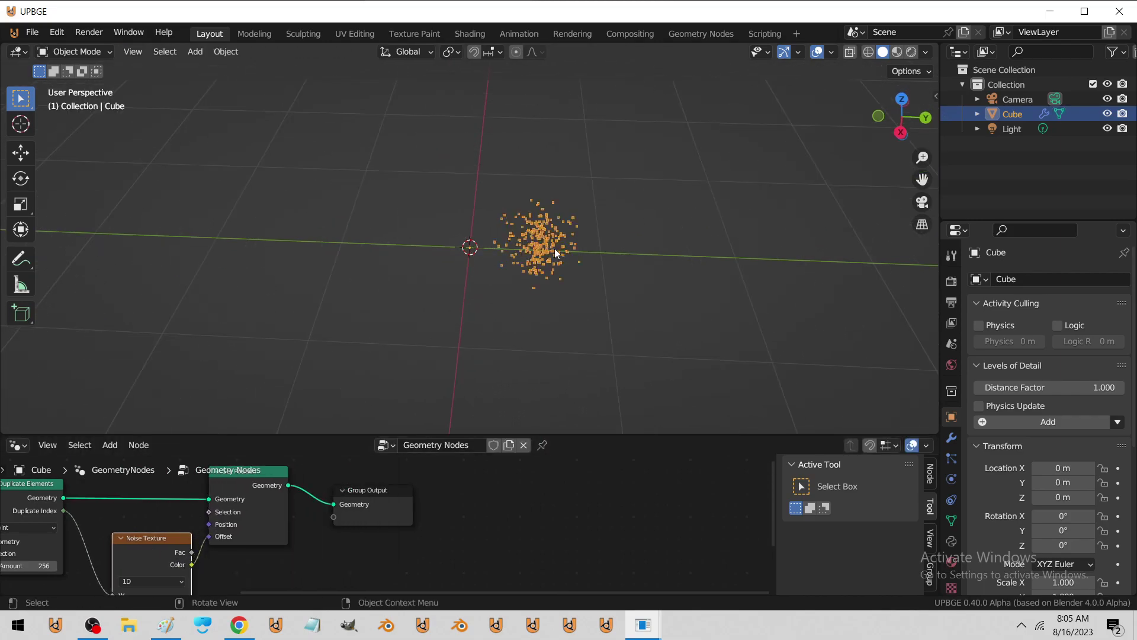
# Insert a Vector Math Add node between the noise Color and Set Position's Offset, with its second vector at -0.5 on all axes
pyautogui.moveTo(367, 506); pyautogui.dragTo(517, 493)
pyautogui.moveTo(236, 474); pyautogui.dragTo(315, 468)
pyautogui.click(109, 444)
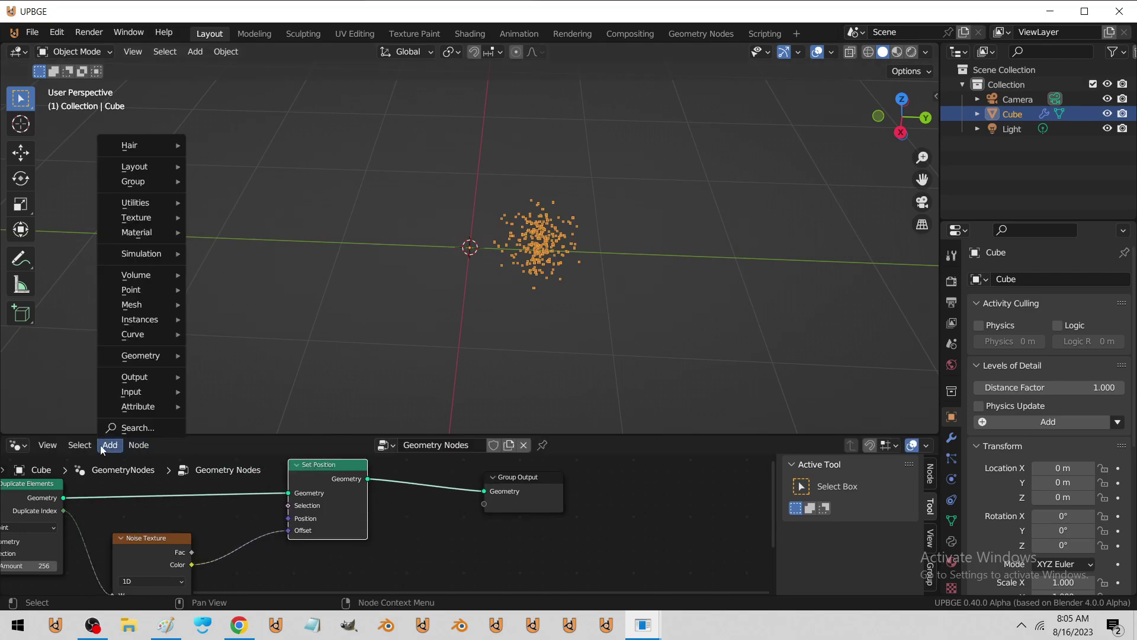
pyautogui.moveTo(141, 202)
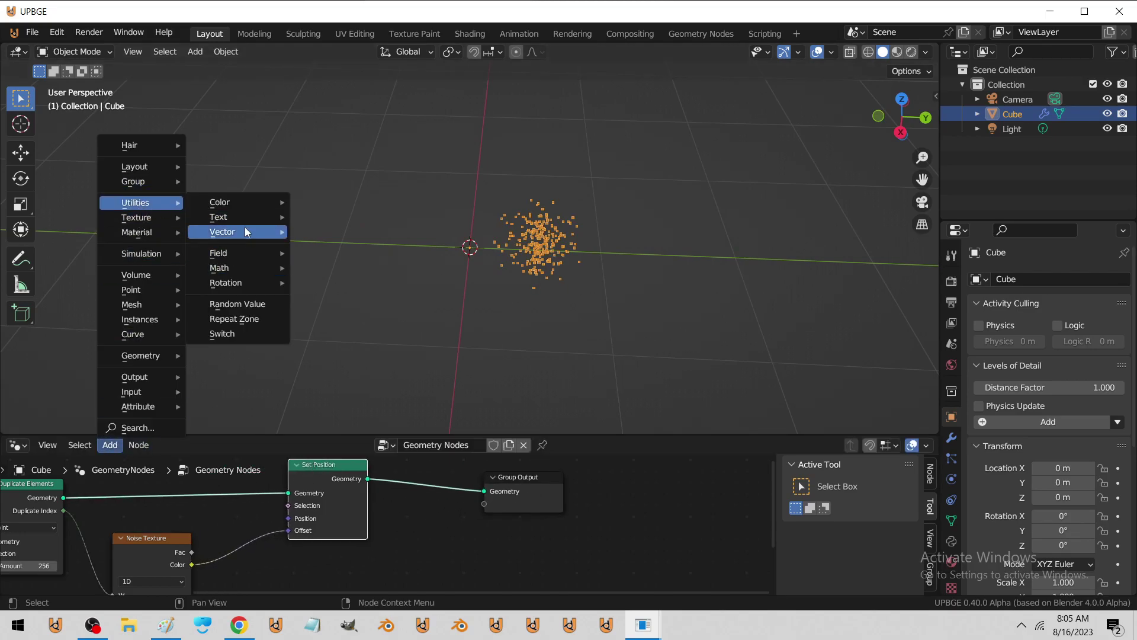
pyautogui.moveTo(245, 237)
pyautogui.click(331, 245)
pyautogui.click(269, 548)
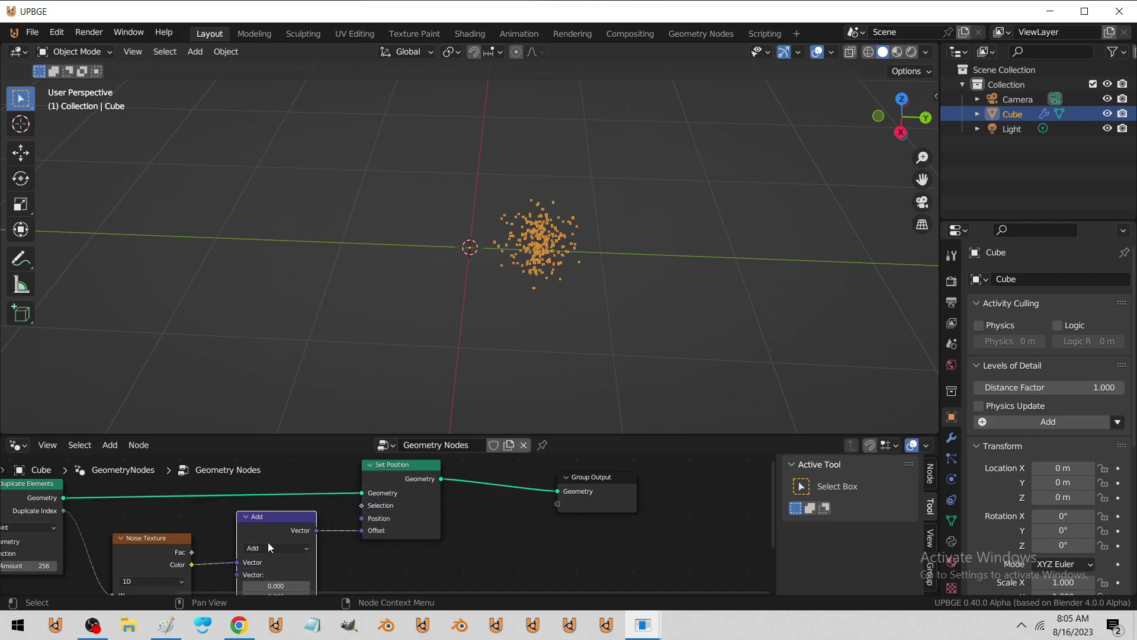
pyautogui.moveTo(273, 584); pyautogui.dragTo(281, 557, button='middle')
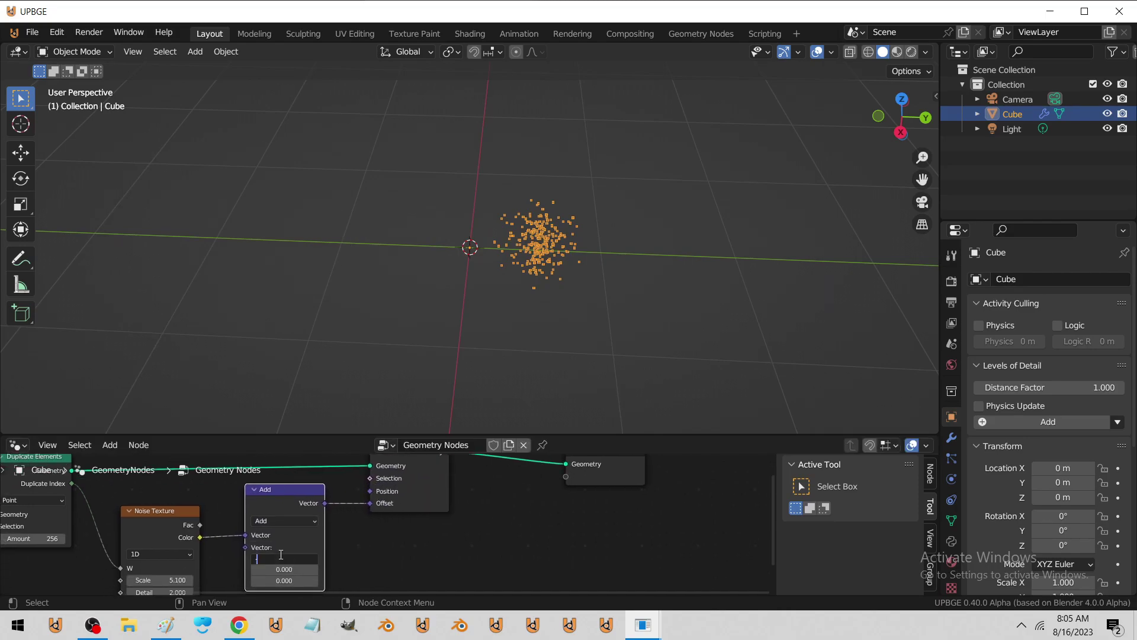
pyautogui.press('Return')
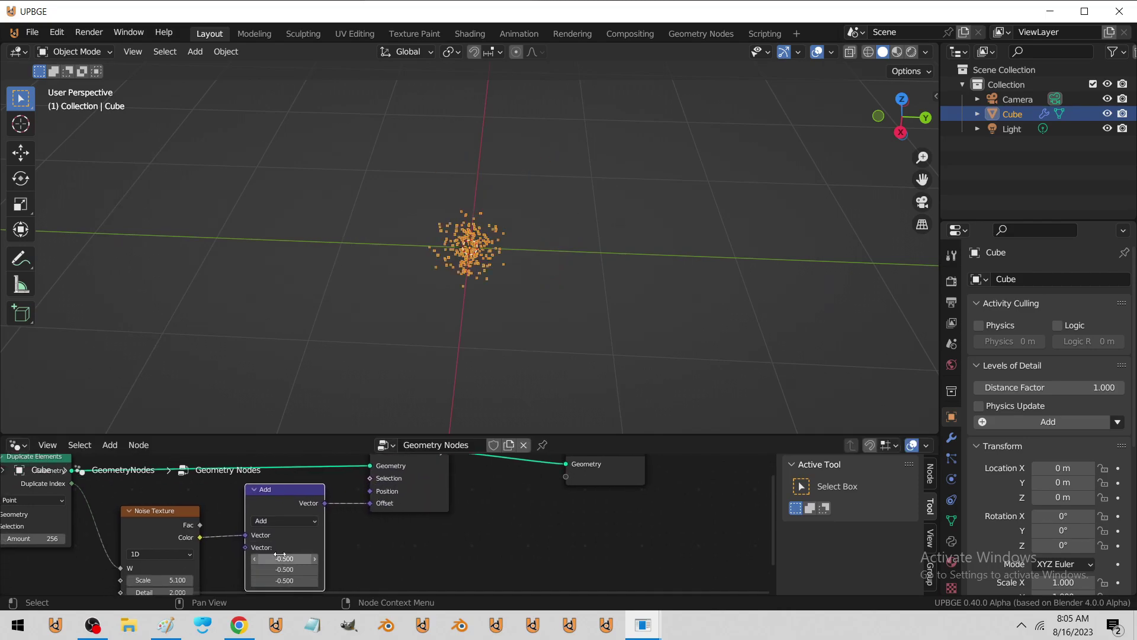
# Duplicate the vector Add node, place the copy before Set Position's Offset, and change its operation to Multiply
pyautogui.hotkey('shift', 'd')
pyautogui.click(383, 562)
pyautogui.click(391, 528)
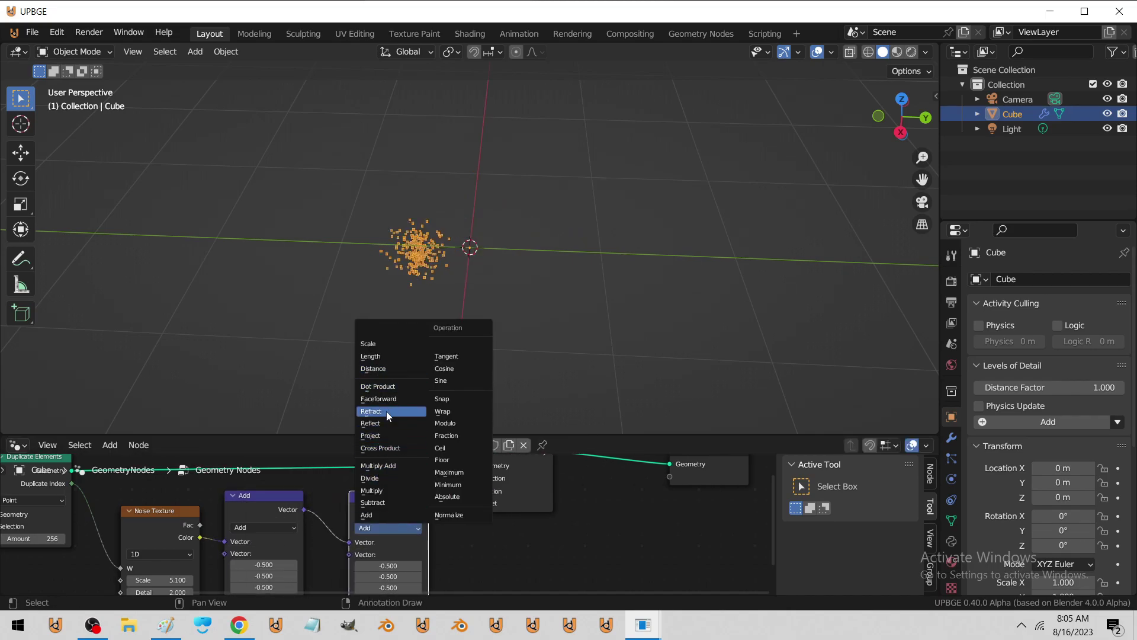
pyautogui.click(396, 492)
# Set the Multiply node's second vector to 4, 4 and 0.05
pyautogui.moveTo(408, 533); pyautogui.dragTo(386, 454, button='middle')
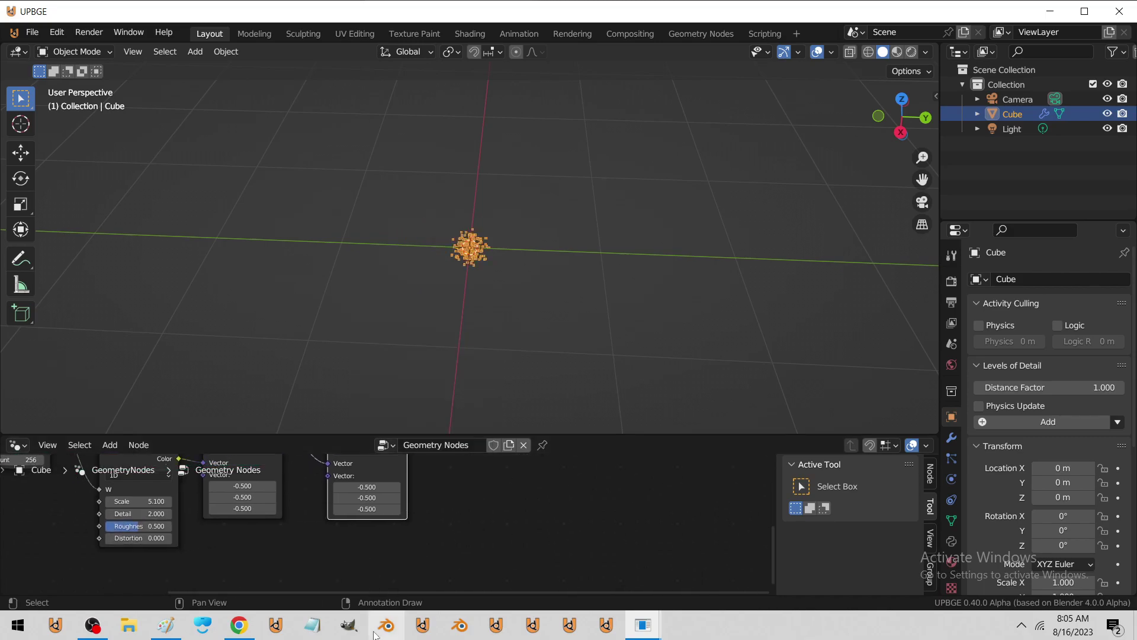
pyautogui.moveTo(364, 487); pyautogui.dragTo(364, 502)
pyautogui.write('4')
pyautogui.press('Return')
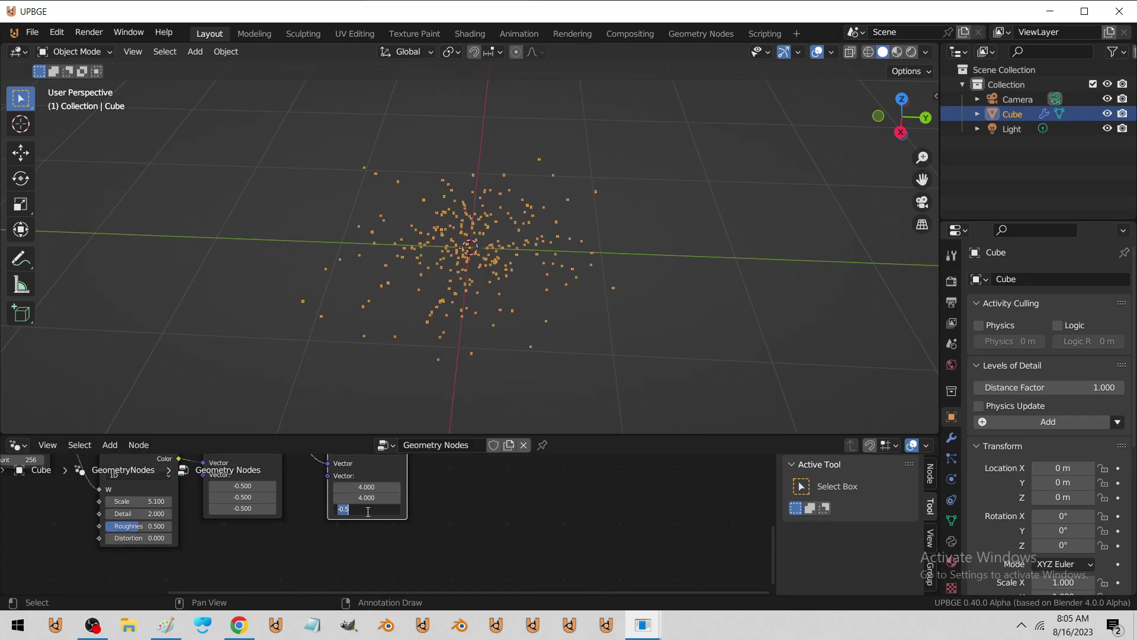
pyautogui.write('0.05')
pyautogui.press('Return')
# Move the Group Output node well away from Set Position to make room between them
pyautogui.moveTo(406, 423); pyautogui.dragTo(366, 272, button='middle')
pyautogui.scroll(-6, 468, 577)
pyautogui.moveTo(472, 578); pyautogui.dragTo(275, 576, button='middle')
pyautogui.moveTo(434, 511); pyautogui.dragTo(580, 506)
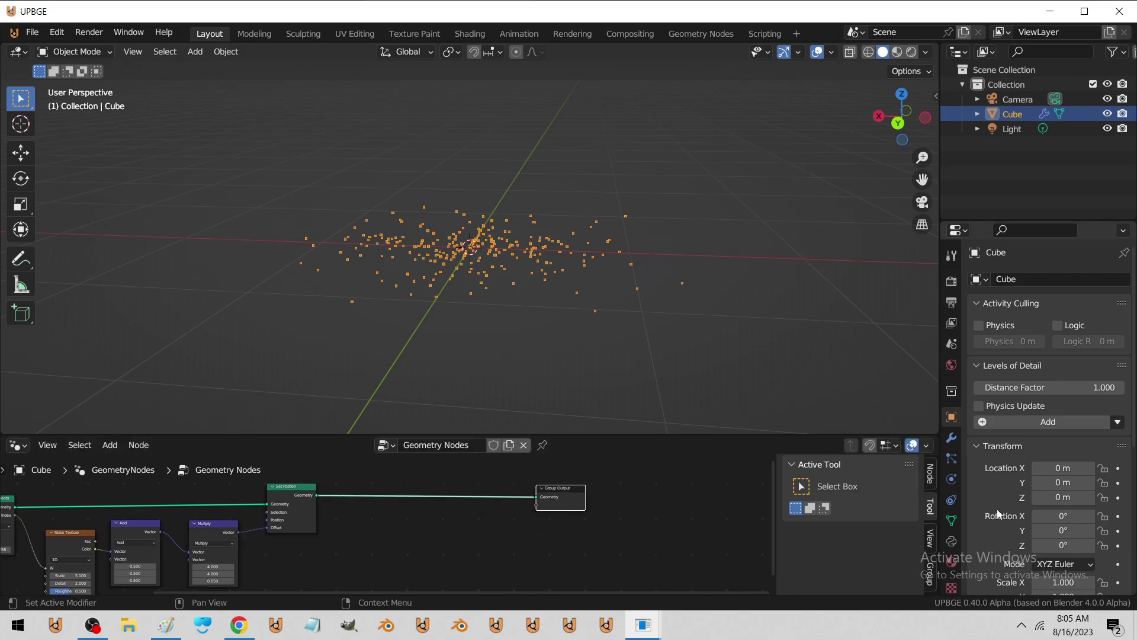
# Add a vertex-domain attribute named Velocity with the Vector data type to the cube's mesh data
pyautogui.click(952, 520)
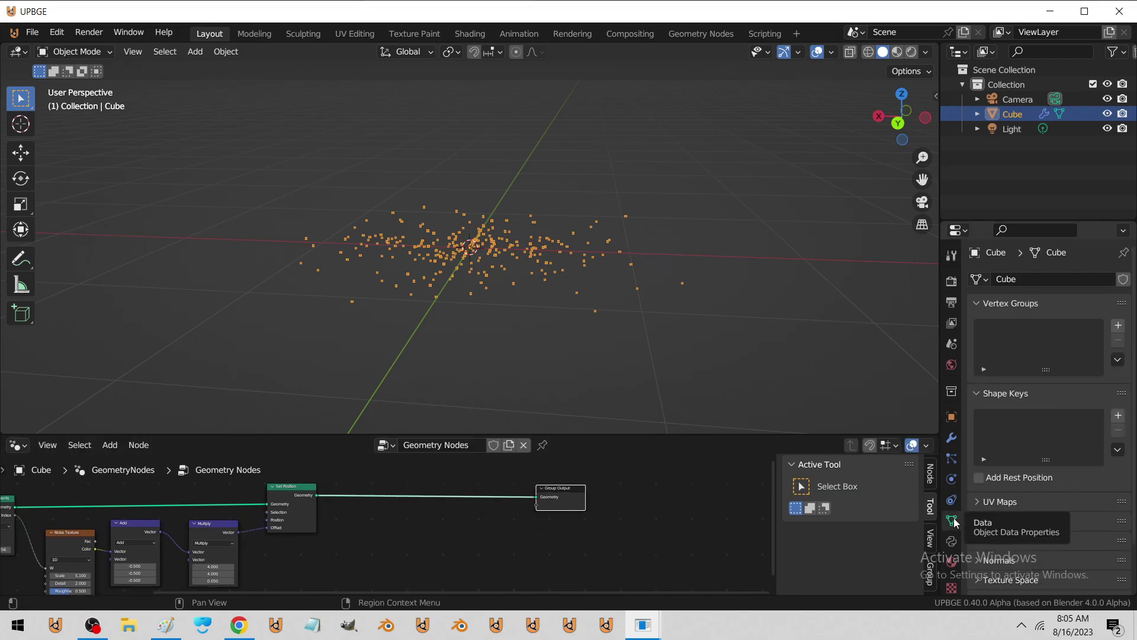
pyautogui.click(1011, 542)
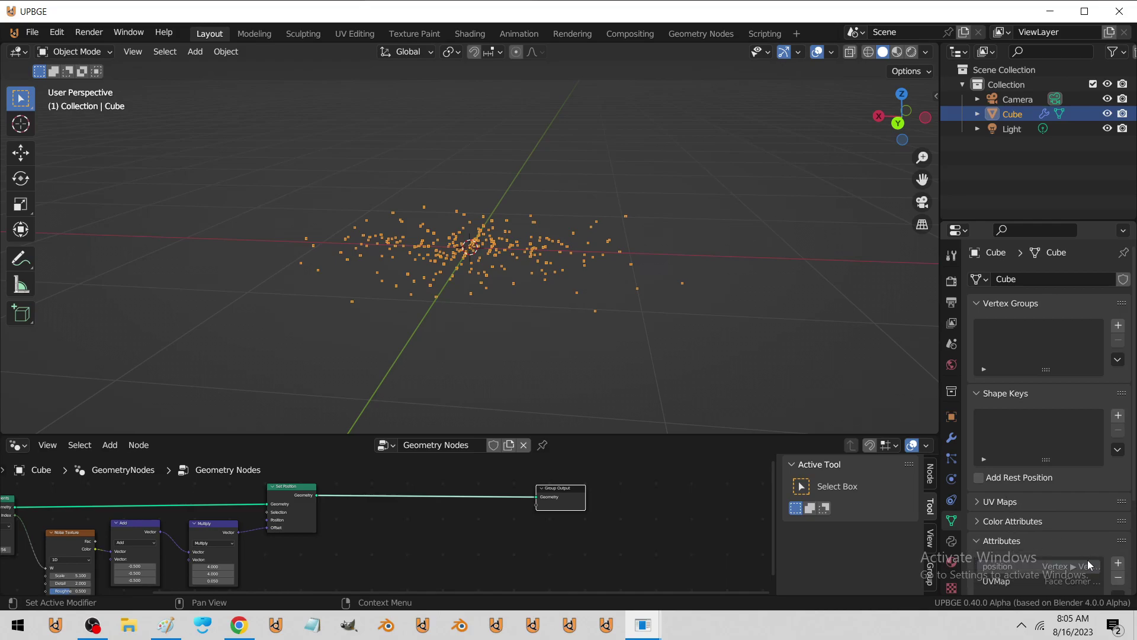
pyautogui.click(1122, 563)
pyautogui.write('Velocity')
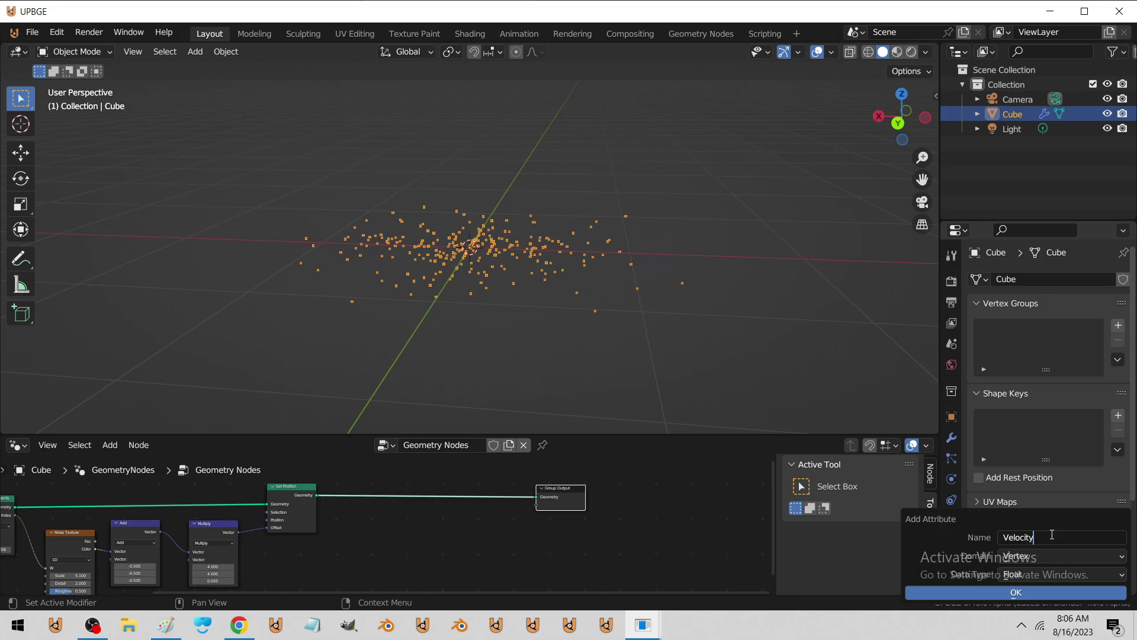
pyautogui.click(1040, 575)
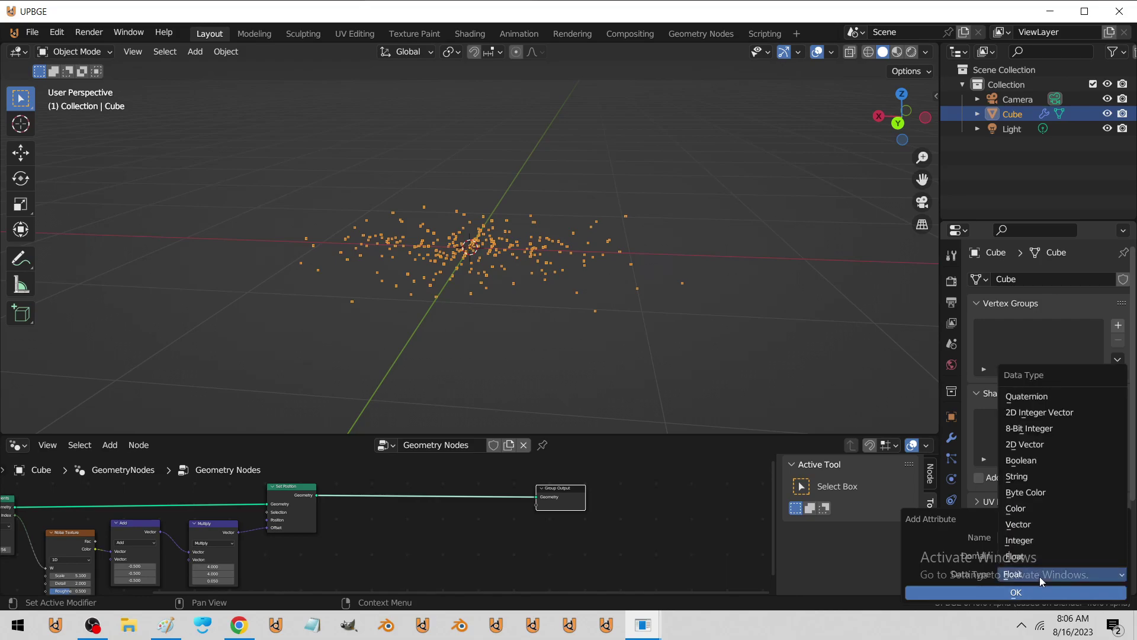
pyautogui.click(1043, 524)
pyautogui.click(1001, 592)
# Add a Simulation Zone, route the geometry from Set Position through it to Group Output, and spread its nodes apart
pyautogui.moveTo(212, 564)
pyautogui.mouseDown(button='middle')
pyautogui.moveTo(293, 550)
pyautogui.moveTo(220, 564)
pyautogui.mouseUp(button='middle')
pyautogui.moveTo(556, 499); pyautogui.dragTo(610, 497)
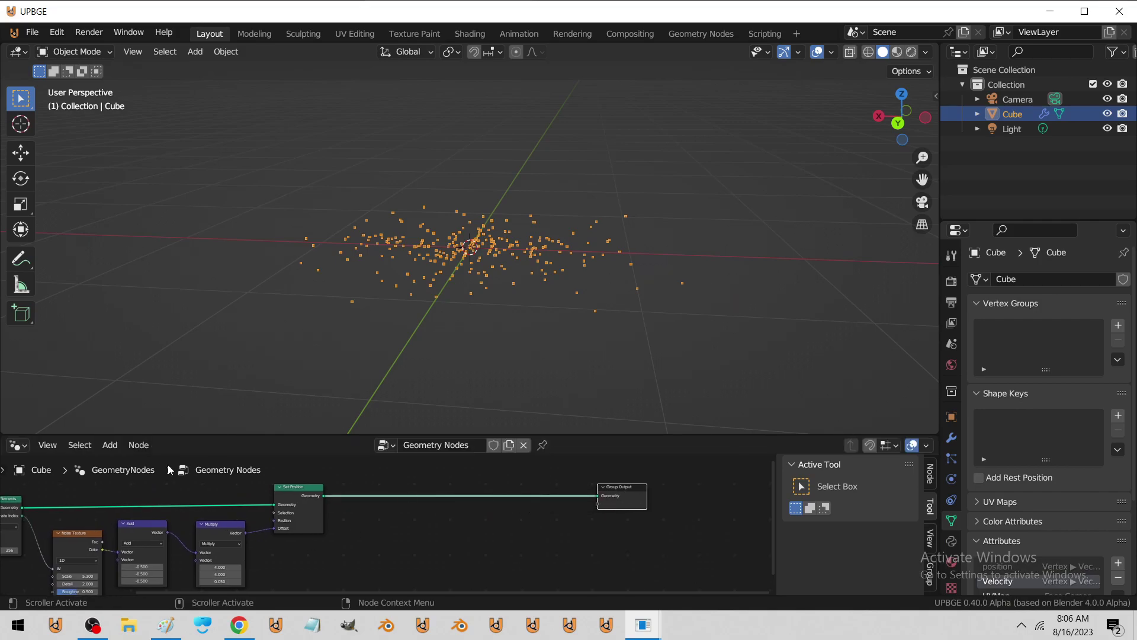
pyautogui.click(111, 445)
pyautogui.moveTo(167, 253)
pyautogui.click(244, 253)
pyautogui.click(463, 470)
pyautogui.moveTo(324, 495); pyautogui.dragTo(597, 498)
pyautogui.moveTo(628, 499); pyautogui.dragTo(754, 498)
pyautogui.moveTo(418, 482); pyautogui.dragTo(399, 485)
pyautogui.moveTo(524, 489); pyautogui.dragTo(669, 493)
pyautogui.moveTo(668, 492); pyautogui.dragTo(440, 514, button='middle')
# Add a Named Attribute node below Simulation Input that reads the Velocity attribute as a Vector
pyautogui.click(110, 445)
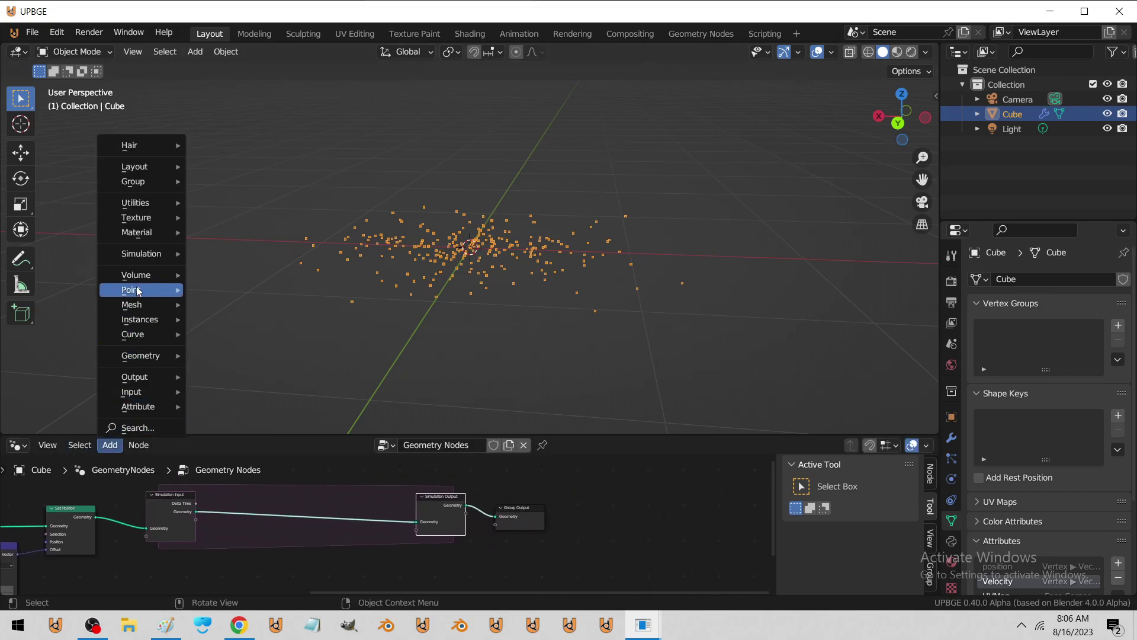
pyautogui.moveTo(147, 357)
pyautogui.moveTo(258, 356)
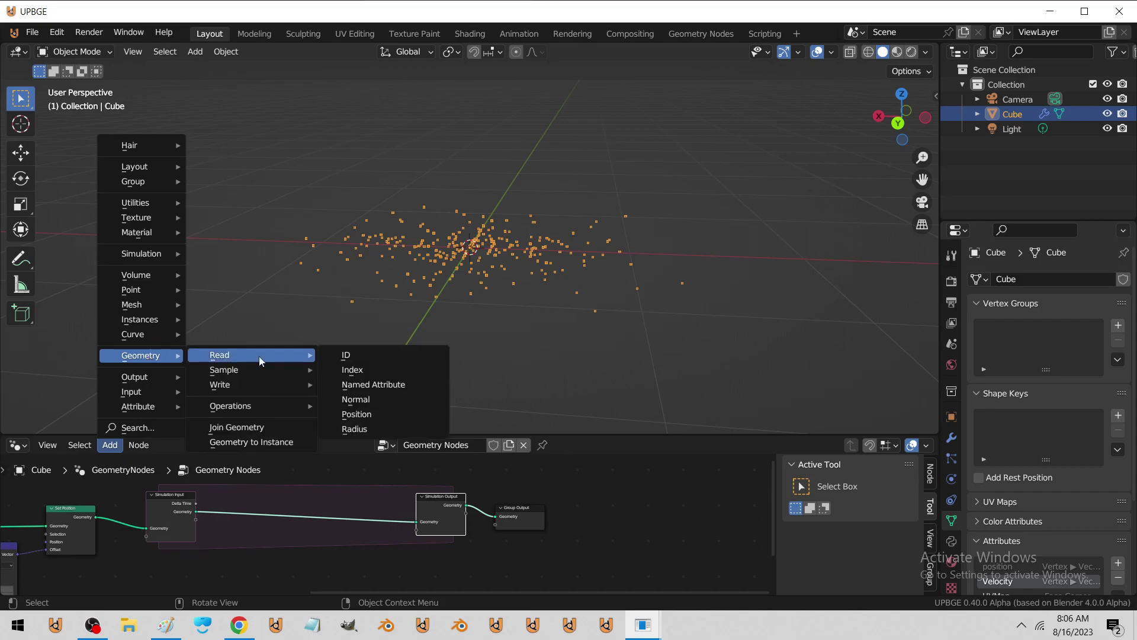
pyautogui.click(380, 385)
pyautogui.click(151, 554)
pyautogui.scroll(3, 165, 550)
pyautogui.moveTo(168, 549); pyautogui.dragTo(231, 478, button='middle')
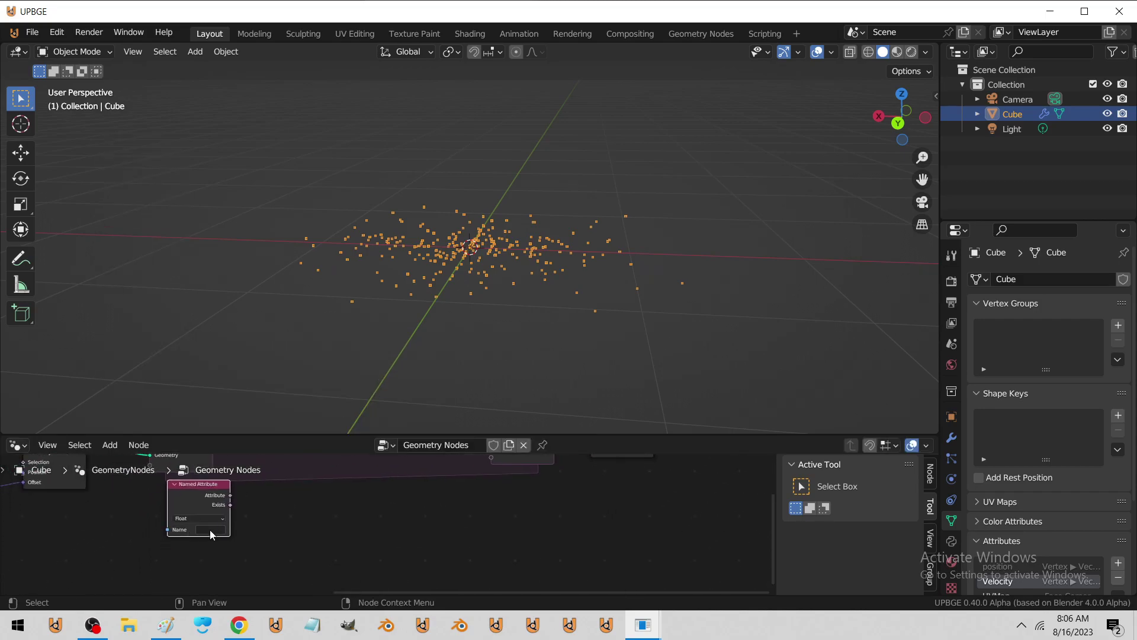
pyautogui.click(211, 534)
pyautogui.click(237, 472)
pyautogui.scroll(2, 184, 531)
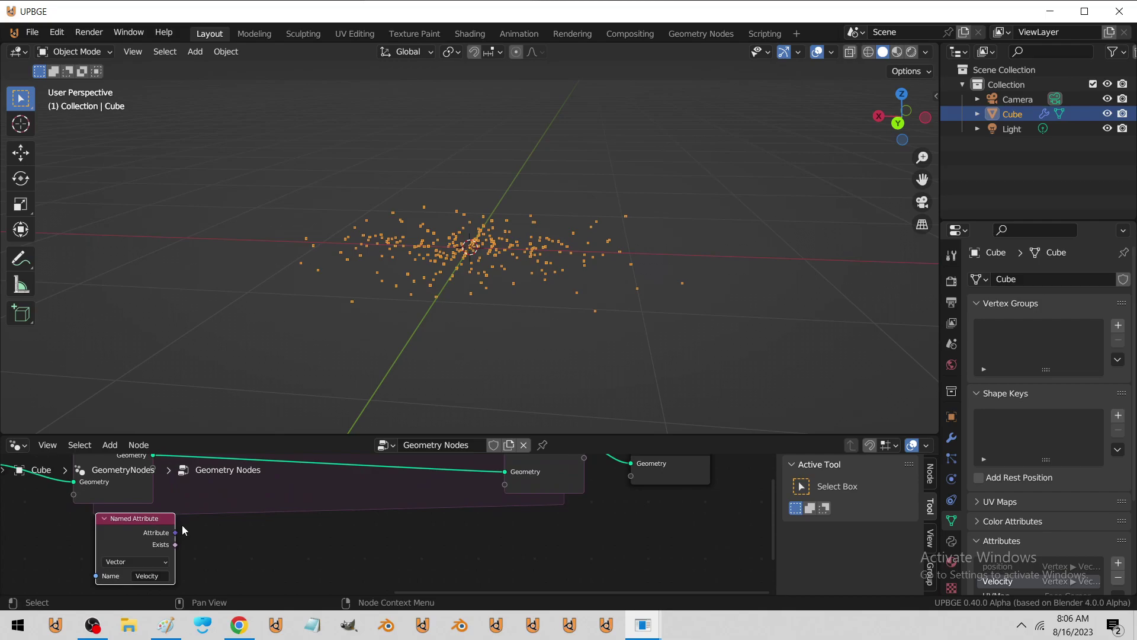
pyautogui.moveTo(184, 530); pyautogui.dragTo(179, 560, button='middle')
# Insert a Set Position node inside the simulation zone and connect the Velocity attribute to its Offset
pyautogui.click(139, 445)
pyautogui.moveTo(102, 452)
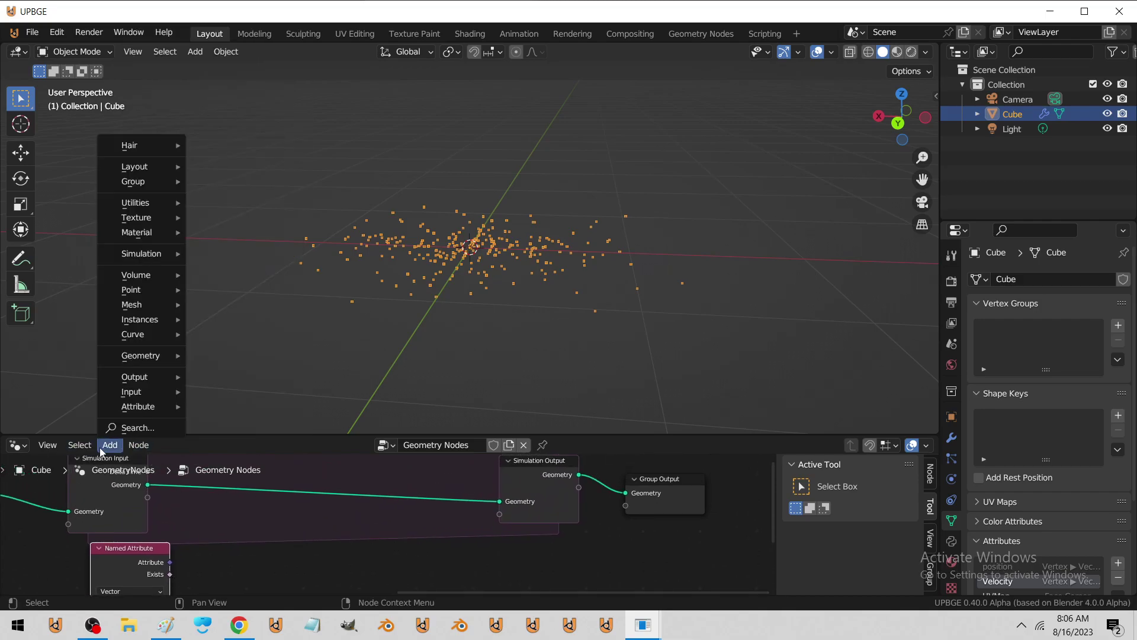
pyautogui.moveTo(141, 356)
pyautogui.moveTo(259, 390)
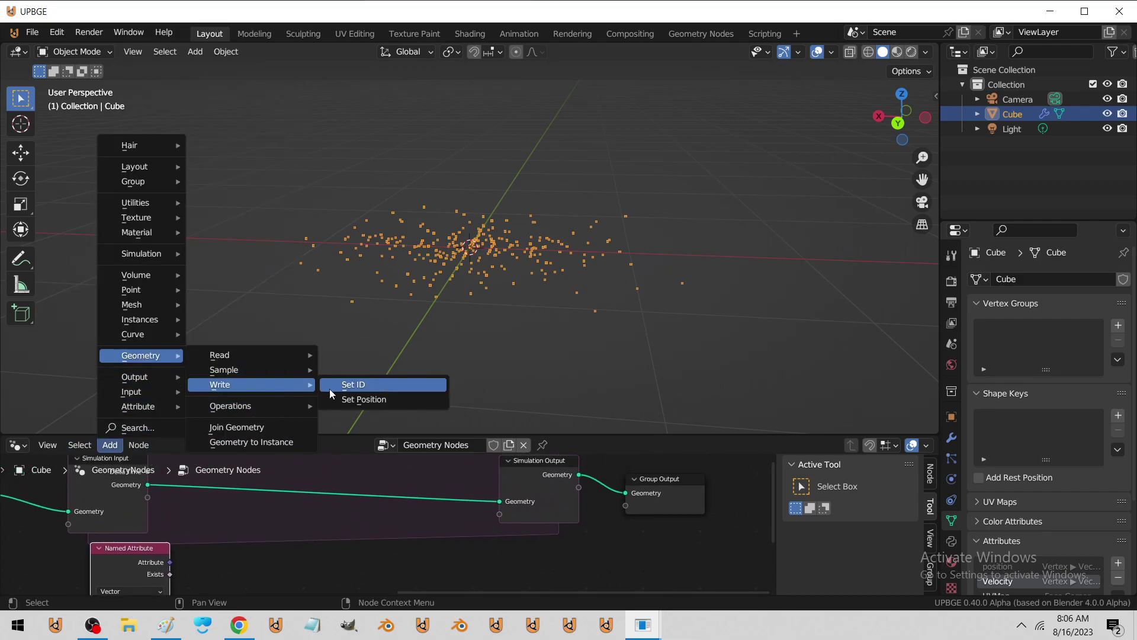
pyautogui.click(355, 398)
pyautogui.click(173, 473)
pyautogui.moveTo(170, 562); pyautogui.dragTo(210, 518)
pyautogui.moveTo(141, 563); pyautogui.dragTo(158, 551, button='middle')
pyautogui.moveTo(153, 548); pyautogui.dragTo(132, 543)
# Shift Simulation Output and Group Output farther along the tree and insert a Store Named Attribute node between Set Position and Simulation Output
pyautogui.moveTo(652, 498); pyautogui.dragTo(398, 520, button='middle')
pyautogui.moveTo(398, 519); pyautogui.dragTo(543, 505)
pyautogui.moveTo(308, 482); pyautogui.dragTo(463, 477)
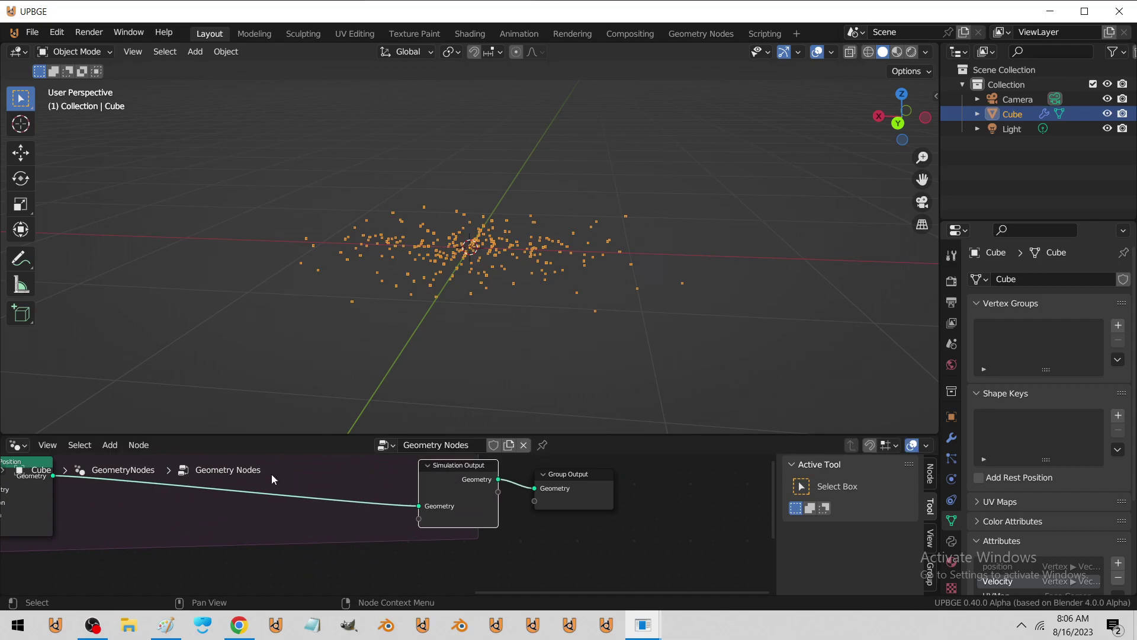
pyautogui.click(111, 444)
pyautogui.moveTo(147, 359)
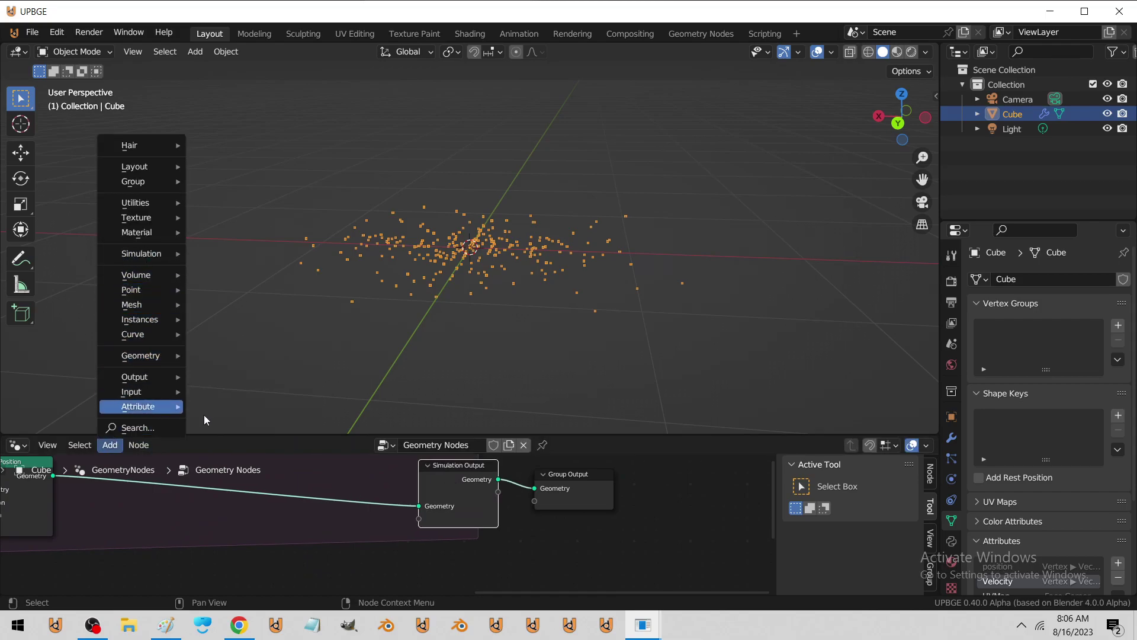
pyautogui.moveTo(205, 414)
pyautogui.click(261, 485)
pyautogui.click(298, 468)
pyautogui.click(322, 520)
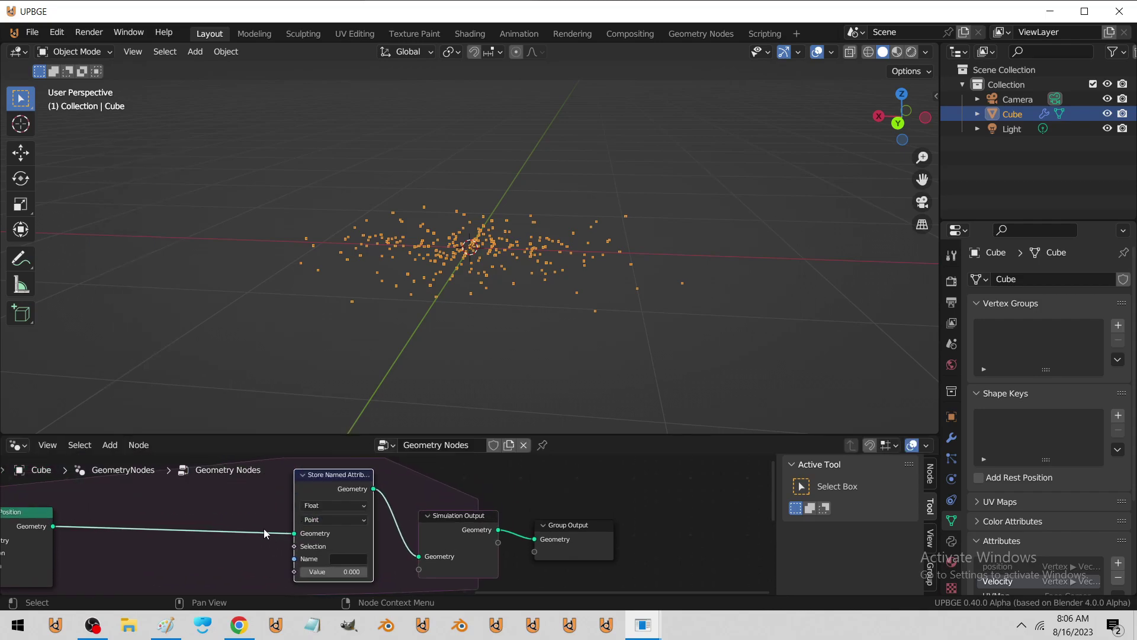
# Set Store Named Attribute to Vector with the name Velocity, and connect the Velocity attribute to its Value through a reroute
pyautogui.click(324, 504)
pyautogui.click(334, 465)
pyautogui.press('Home')
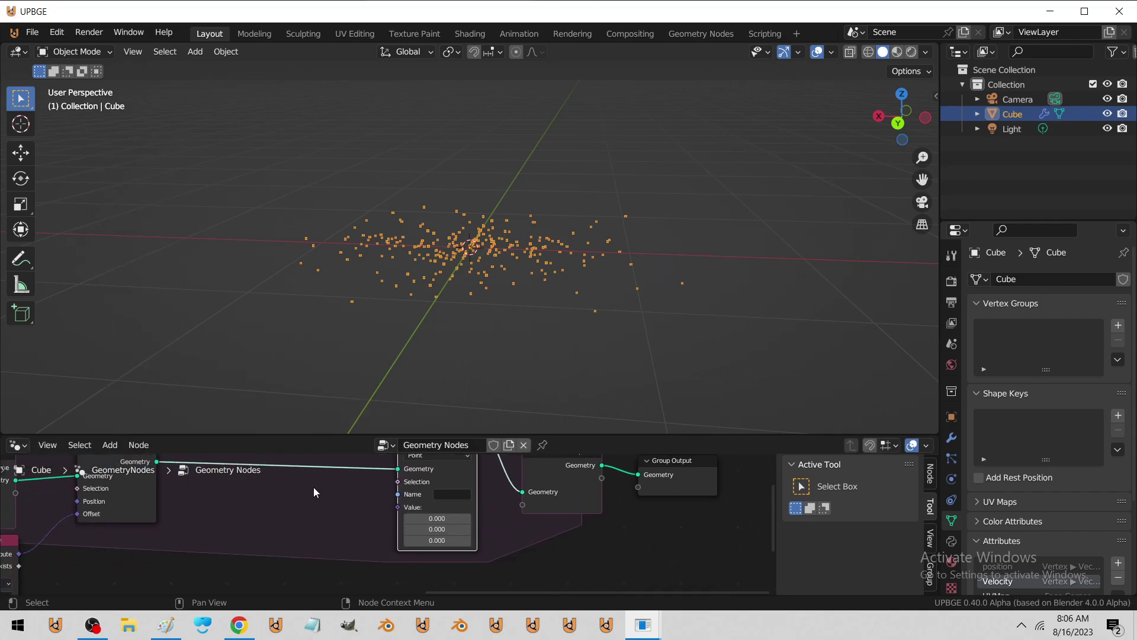
pyautogui.keyDown('shift'); pyautogui.moveTo(110, 535); pyautogui.dragTo(110, 536, button='right'); pyautogui.keyUp('shift')
pyautogui.moveTo(105, 528); pyautogui.dragTo(107, 527)
pyautogui.moveTo(398, 516); pyautogui.dragTo(395, 511)
pyautogui.click(442, 499)
pyautogui.click(466, 415)
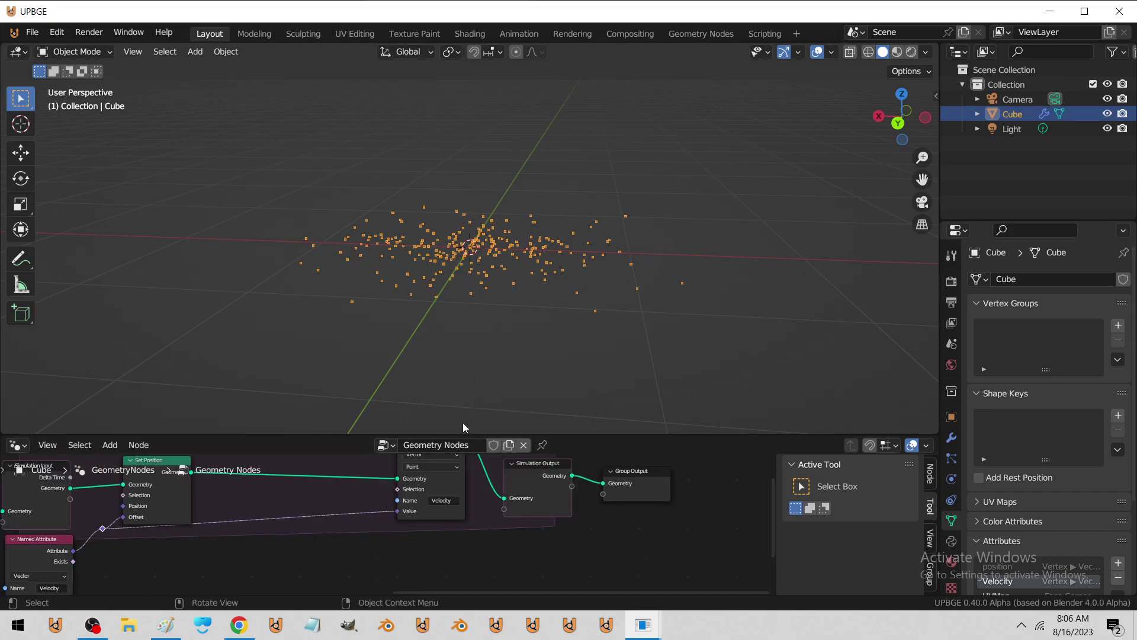
# Insert a Vector Math node on the link into Store Named Attribute's Value, set it to Scale, and use a factor of 0.955
pyautogui.scroll(2, 357, 500)
pyautogui.click(110, 445)
pyautogui.moveTo(152, 205)
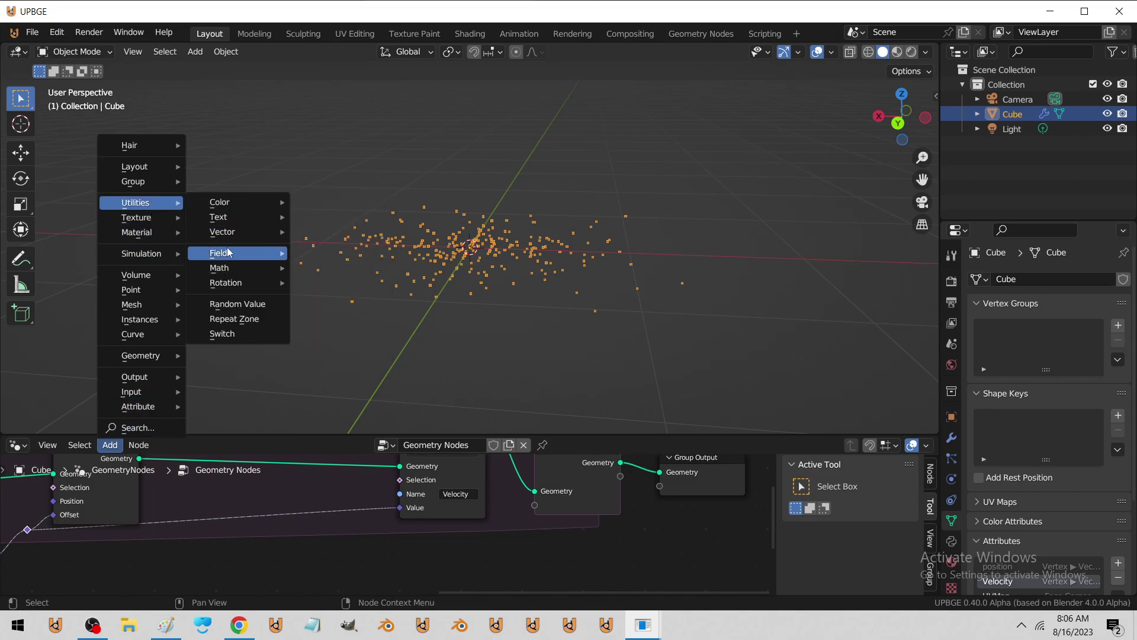
pyautogui.moveTo(249, 232)
pyautogui.click(315, 248)
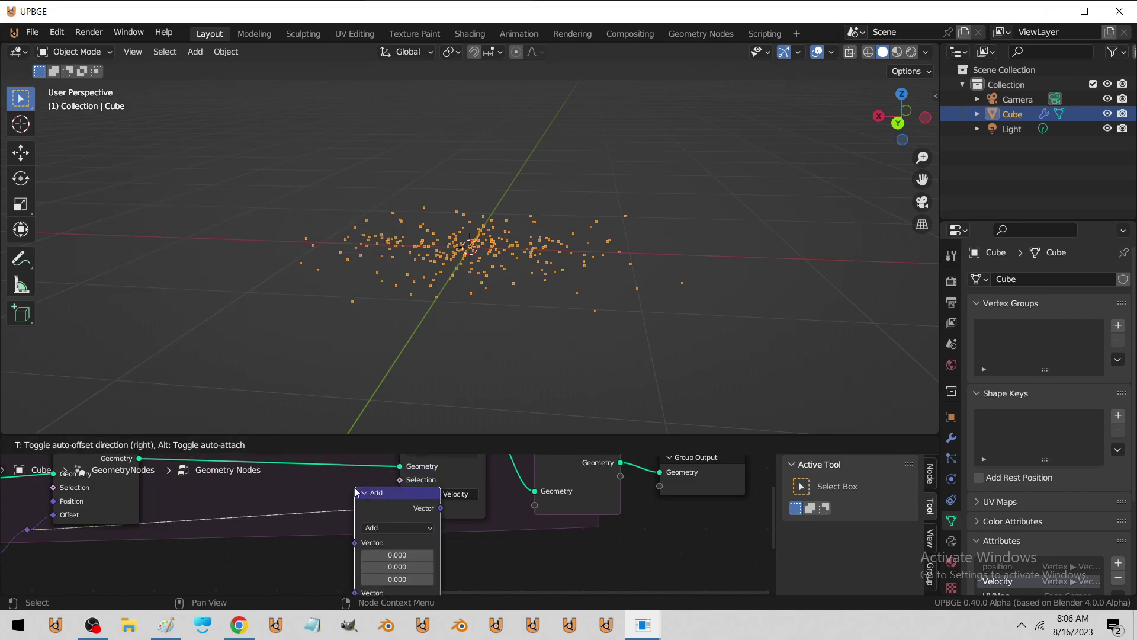
pyautogui.click(265, 487)
pyautogui.click(308, 527)
pyautogui.click(314, 341)
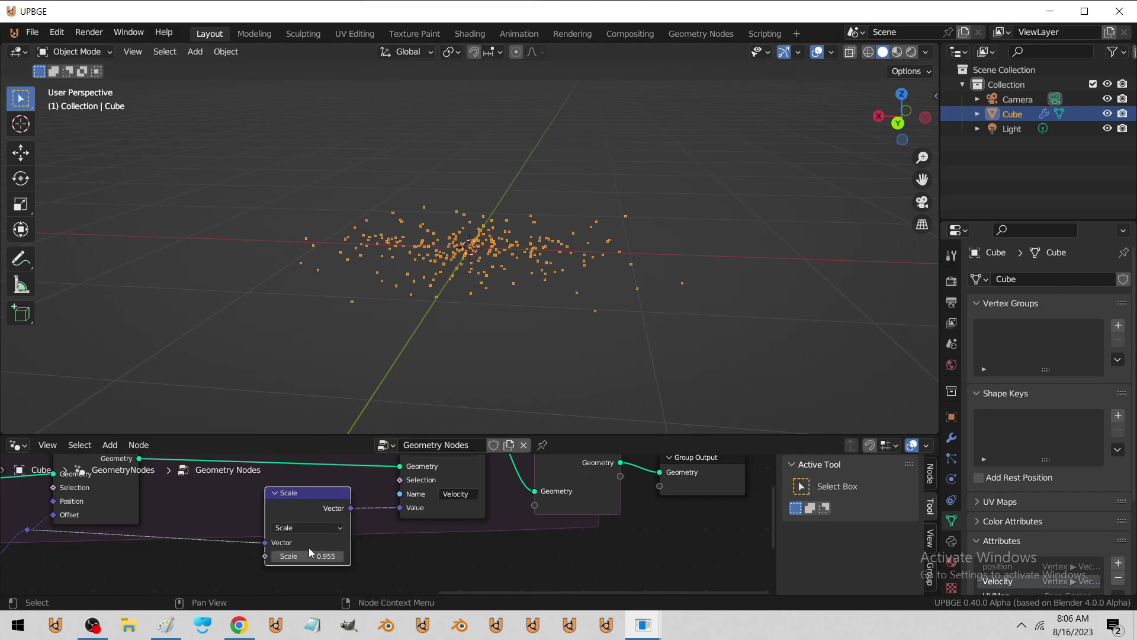
# Duplicate the Scale node, change the copy's operation to Add, and insert it between Scale and Store Named Attribute
pyautogui.scroll(-6, 308, 548)
pyautogui.moveTo(245, 537); pyautogui.dragTo(309, 525, button='middle')
pyautogui.moveTo(423, 292); pyautogui.dragTo(410, 275, button='middle')
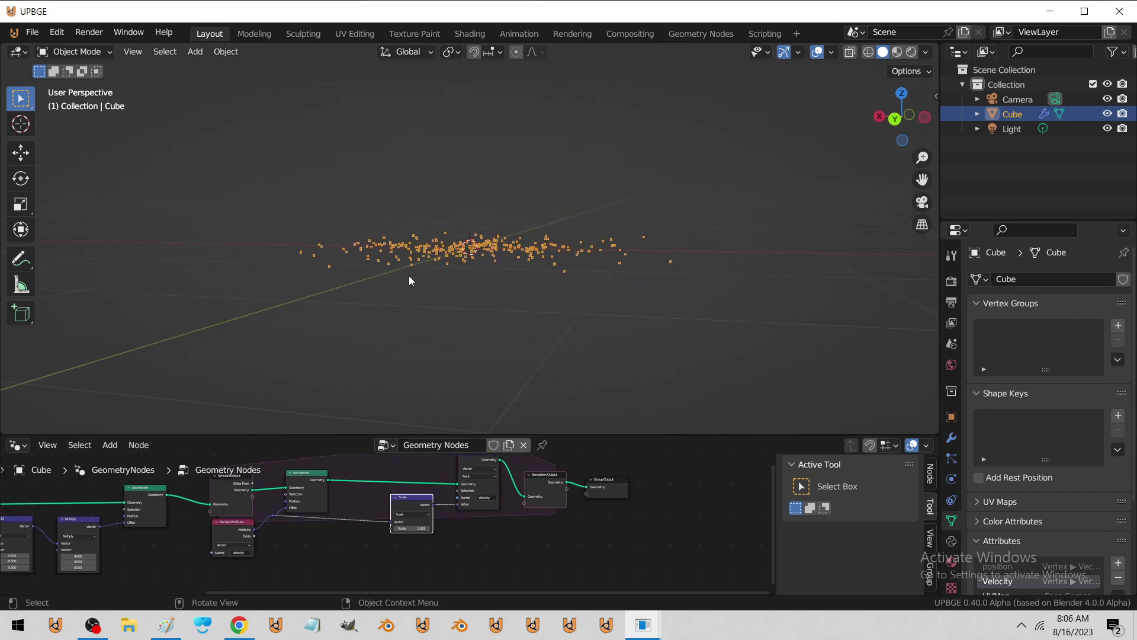
pyautogui.moveTo(416, 314); pyautogui.dragTo(438, 344, button='middle')
pyautogui.scroll(3, 365, 502)
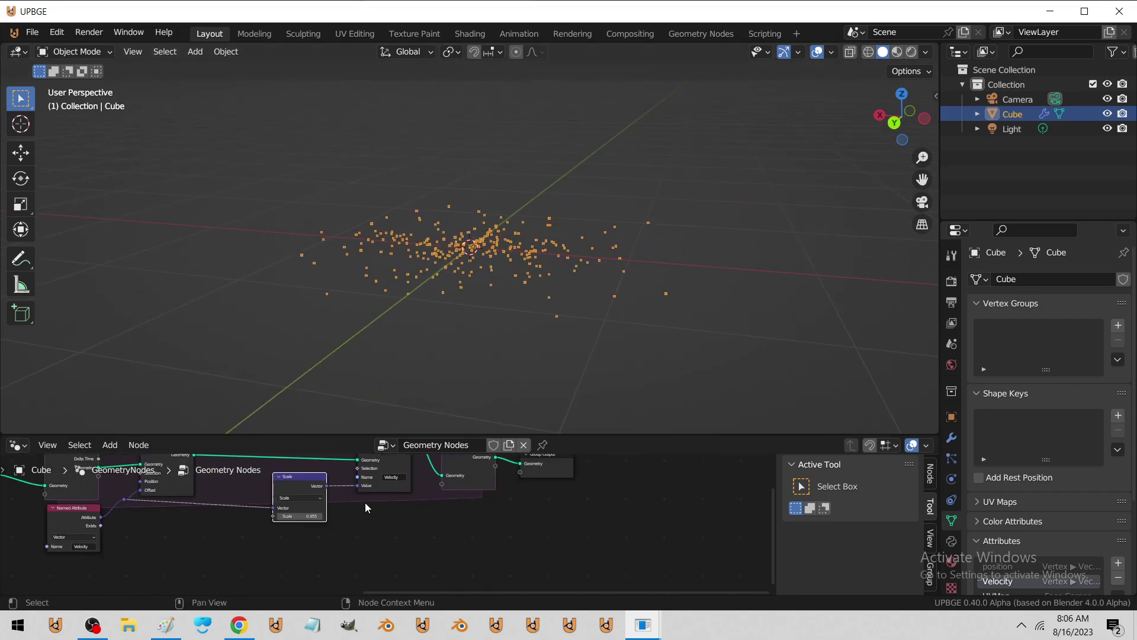
pyautogui.click(111, 445)
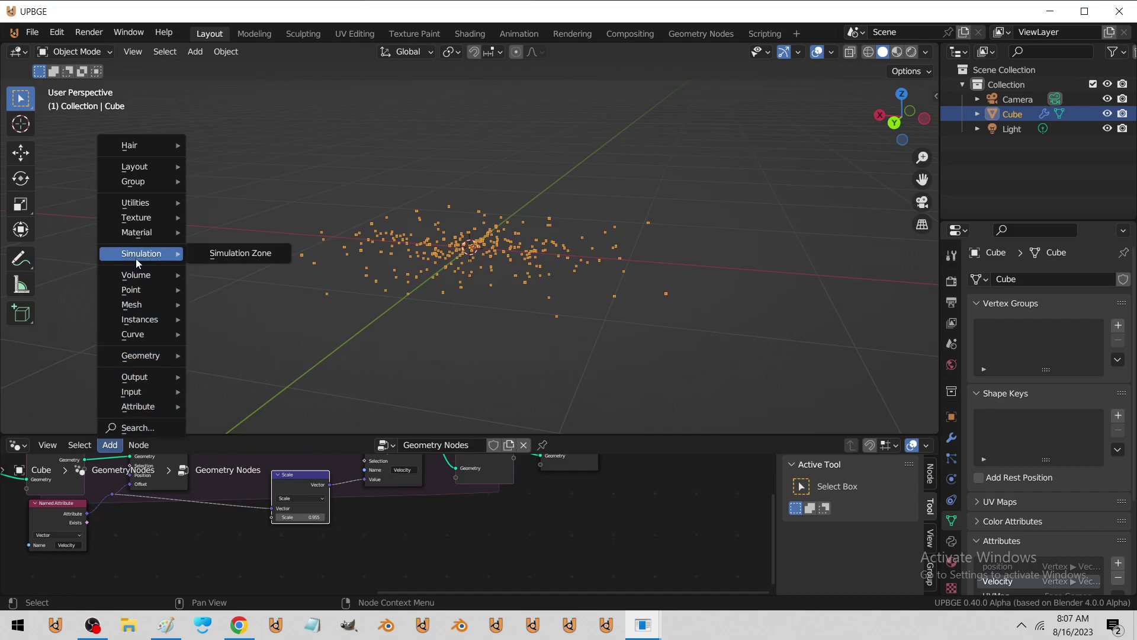
pyautogui.hotkey('shift', 'd')
pyautogui.click(324, 541)
pyautogui.click(316, 557)
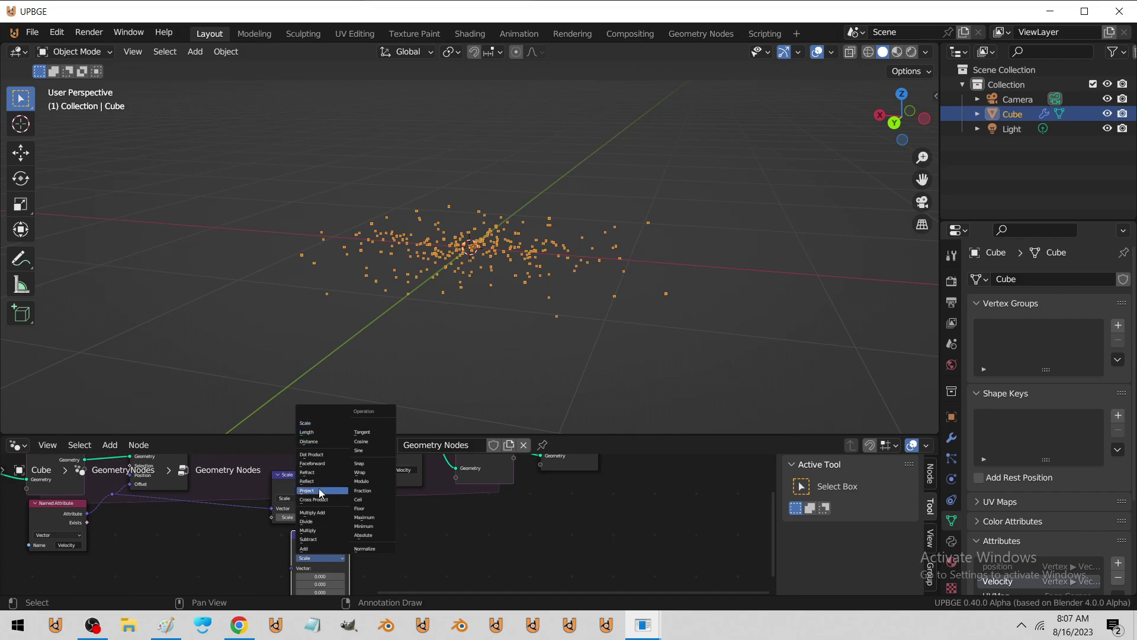
pyautogui.click(317, 548)
pyautogui.moveTo(318, 550); pyautogui.dragTo(375, 521)
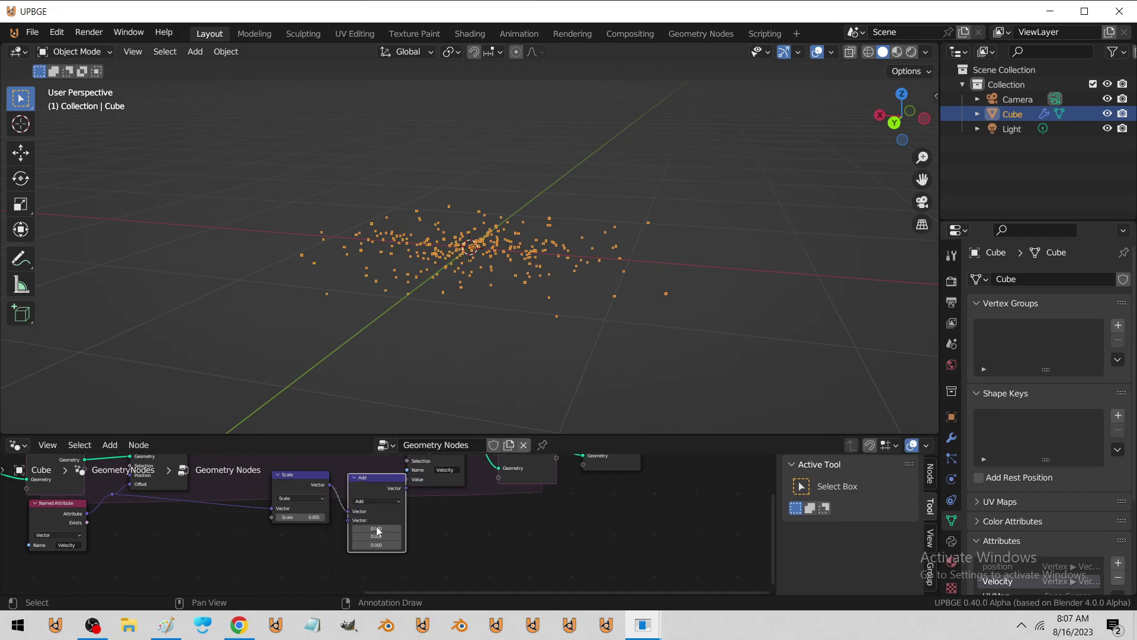
# Adjust the Add node's Z value as gravity, first to -0.5 and finally to -0.1, previewing the simulation playback
pyautogui.scroll(1, 375, 521)
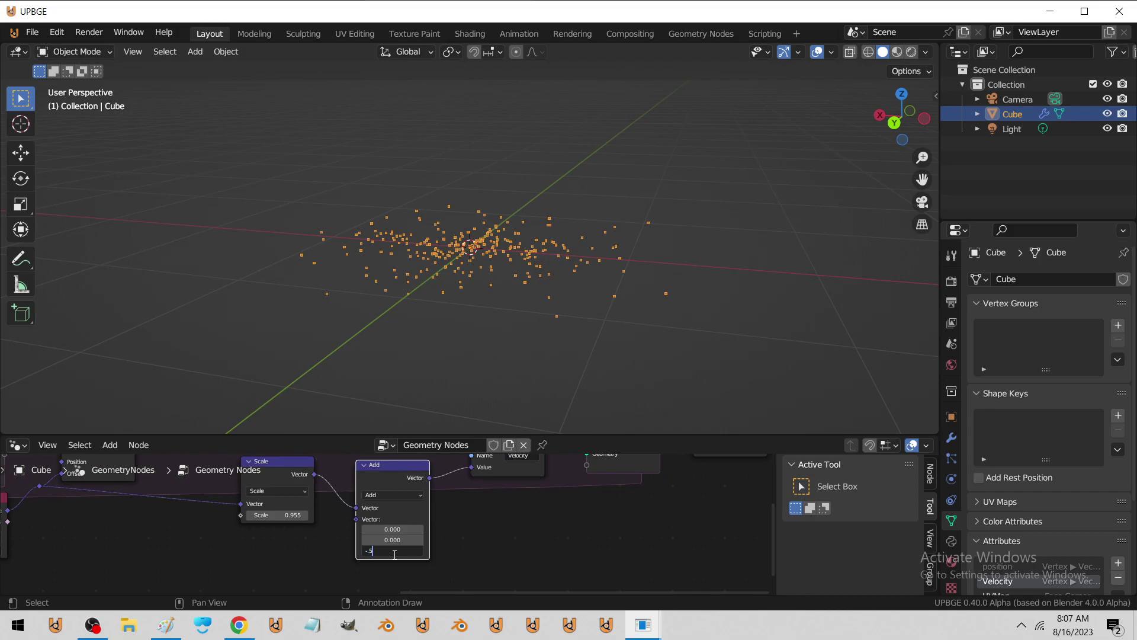
pyautogui.press('-')
pyautogui.press('space')
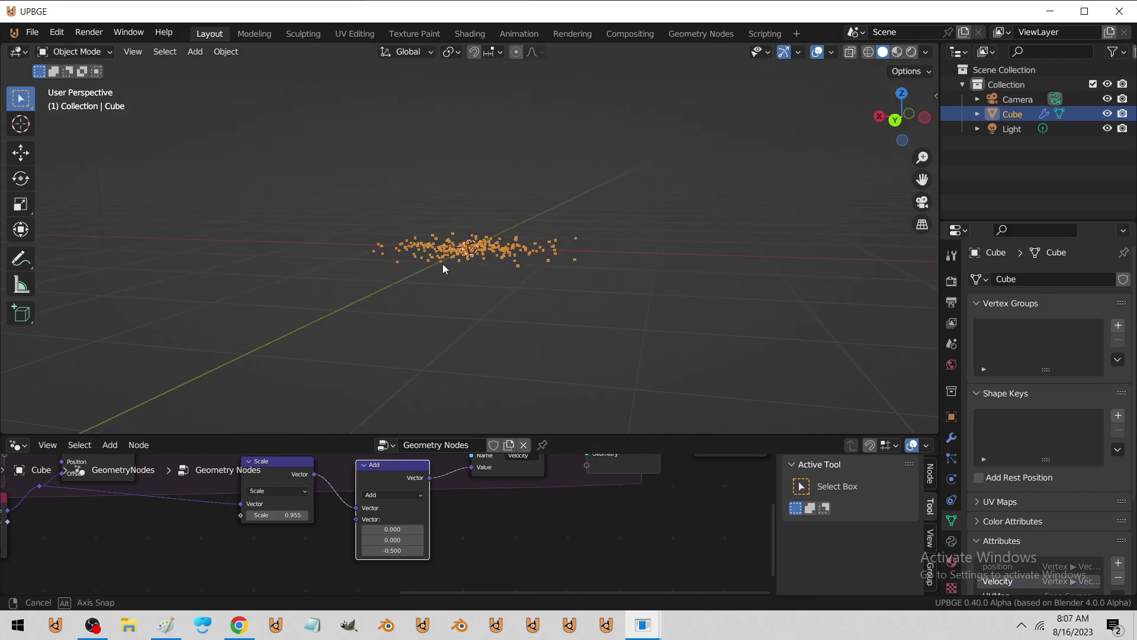
pyautogui.press('Escape')
pyautogui.moveTo(412, 331); pyautogui.dragTo(429, 342, button='middle')
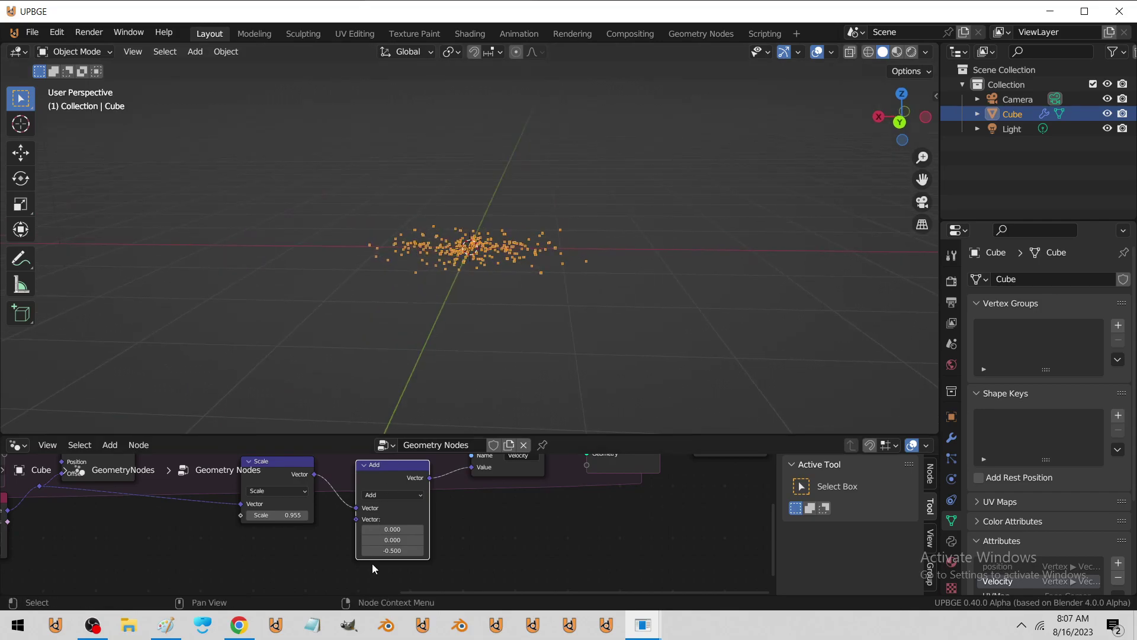
pyautogui.press('space')
pyautogui.press('Escape')
# Add a plane, lower it about 1.1 m along Z beneath the particles, and scale it up into a floor
pyautogui.moveTo(475, 254); pyautogui.dragTo(366, 294, button='middle')
pyautogui.click(196, 51)
pyautogui.moveTo(228, 67)
pyautogui.click(370, 69)
pyautogui.press('g')
pyautogui.press('z')
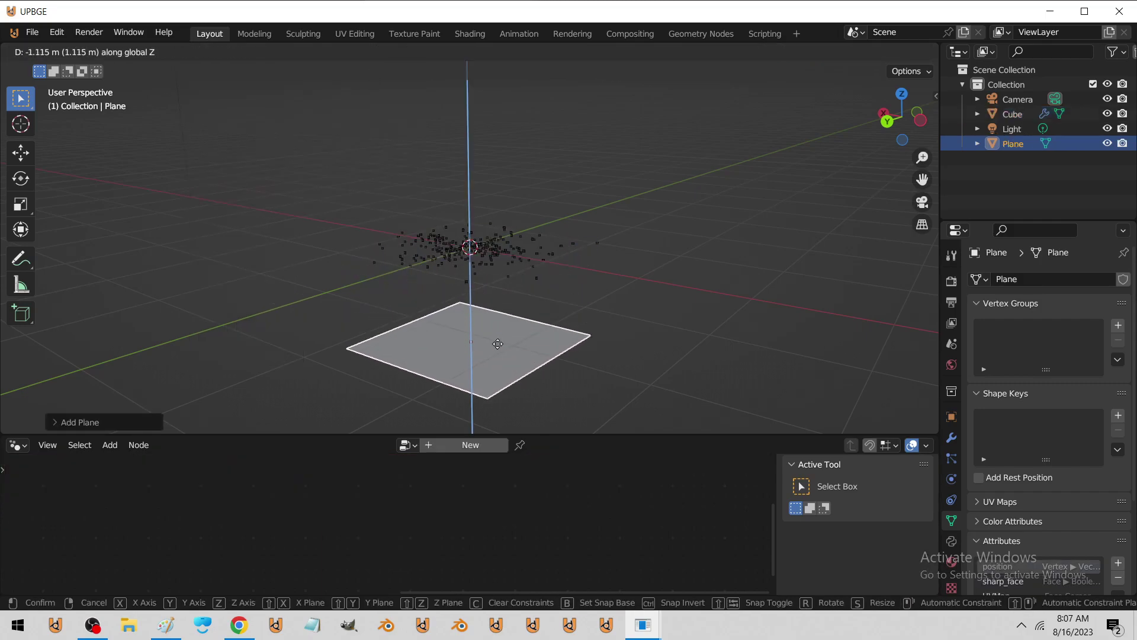
pyautogui.click(498, 344)
pyautogui.press('s')
pyautogui.click(578, 355)
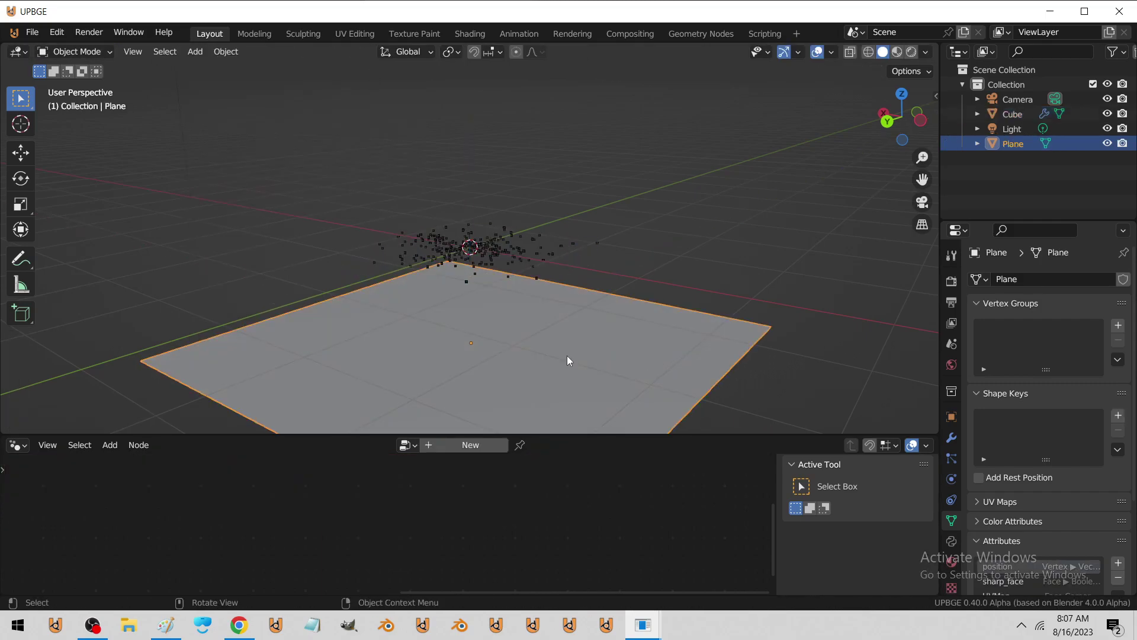
# Reselect the cube and spread out its Group Output, Simulation Output and Store Named Attribute nodes to make room
pyautogui.click(479, 246)
pyautogui.scroll(-5, 510, 530)
pyautogui.moveTo(510, 531); pyautogui.dragTo(309, 548, button='middle')
pyautogui.moveTo(421, 481); pyautogui.dragTo(610, 481)
pyautogui.moveTo(367, 482); pyautogui.dragTo(487, 484)
pyautogui.click(537, 486)
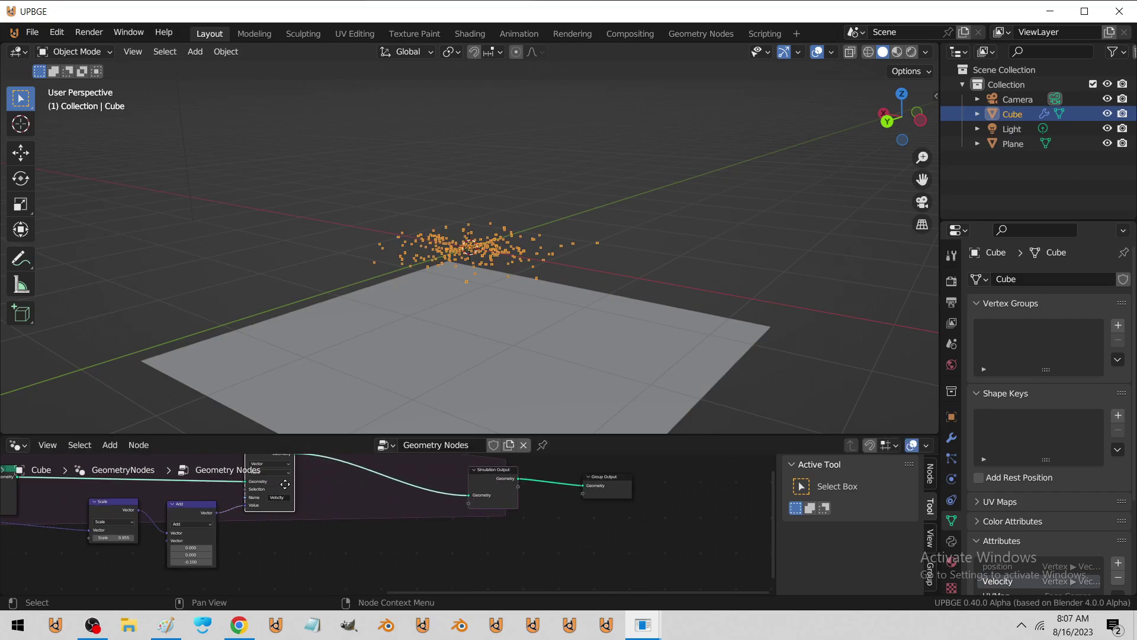
pyautogui.moveTo(282, 503); pyautogui.dragTo(310, 503)
# Enlarge the node editor area to show more of the cube's node tree
pyautogui.click(110, 447)
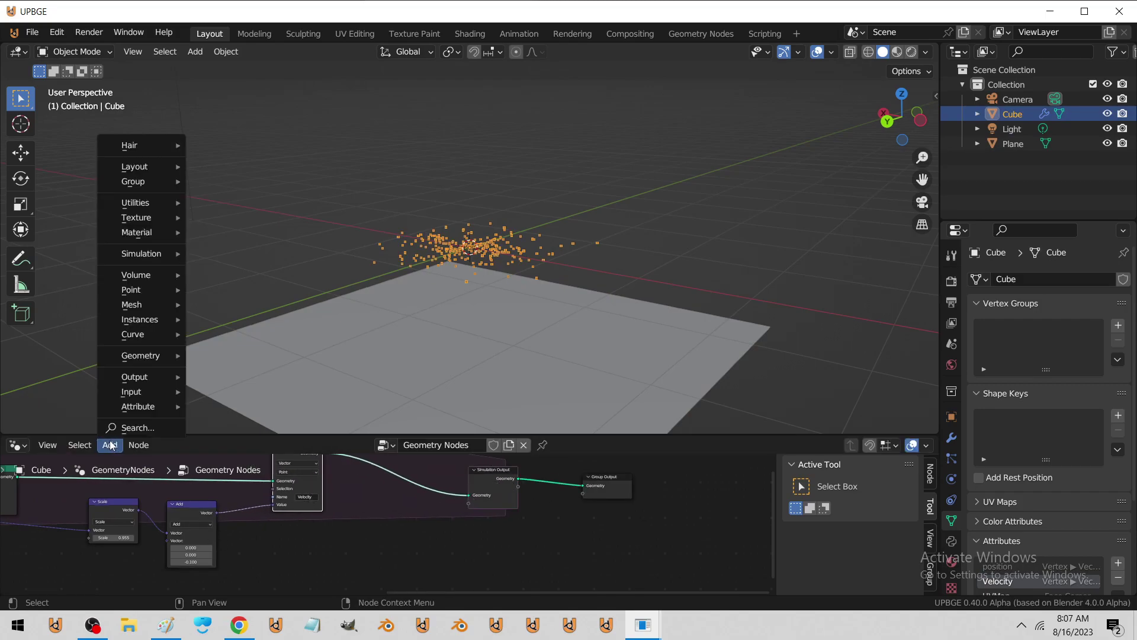
pyautogui.scroll(-3, 300, 547)
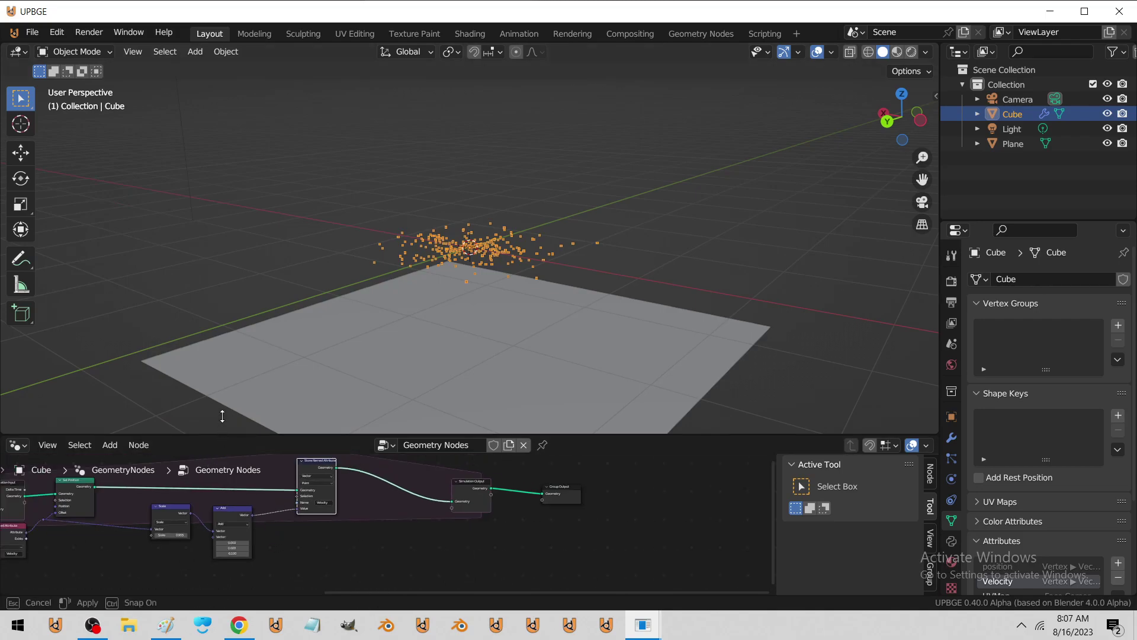
pyautogui.moveTo(221, 434); pyautogui.dragTo(225, 342)
pyautogui.moveTo(335, 499)
pyautogui.mouseDown(button='middle')
pyautogui.moveTo(246, 521)
pyautogui.moveTo(335, 502)
pyautogui.mouseUp(button='middle')
pyautogui.scroll(5, 309, 515)
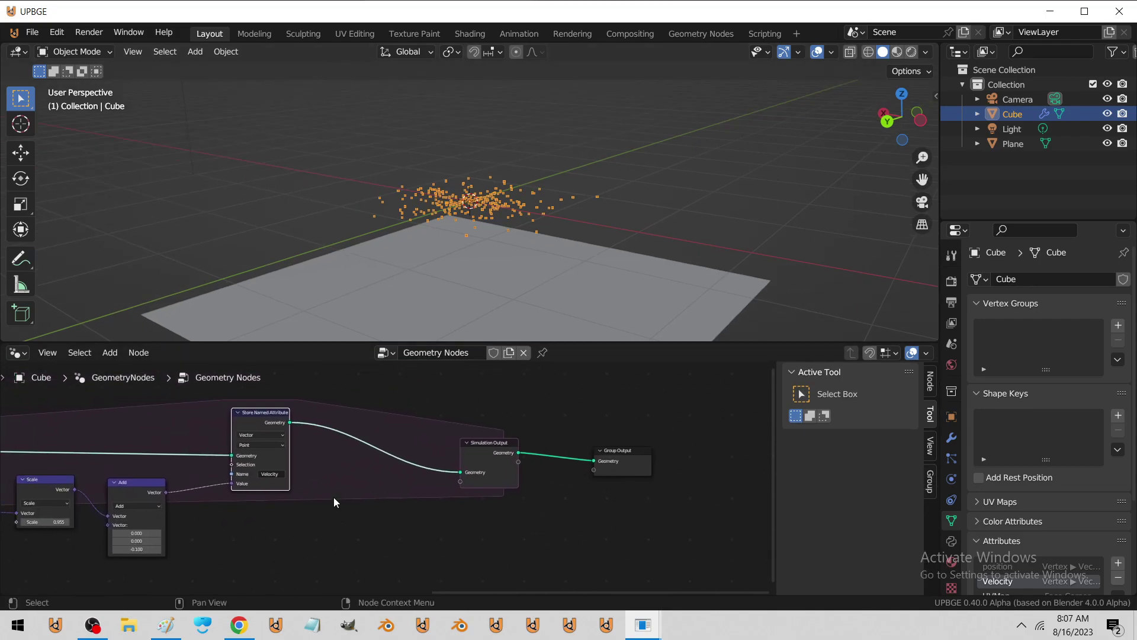
# Add a Raycast node, place it below the Add node, and give the node editor more height
pyautogui.click(114, 356)
pyautogui.moveTo(142, 263)
pyautogui.moveTo(249, 276)
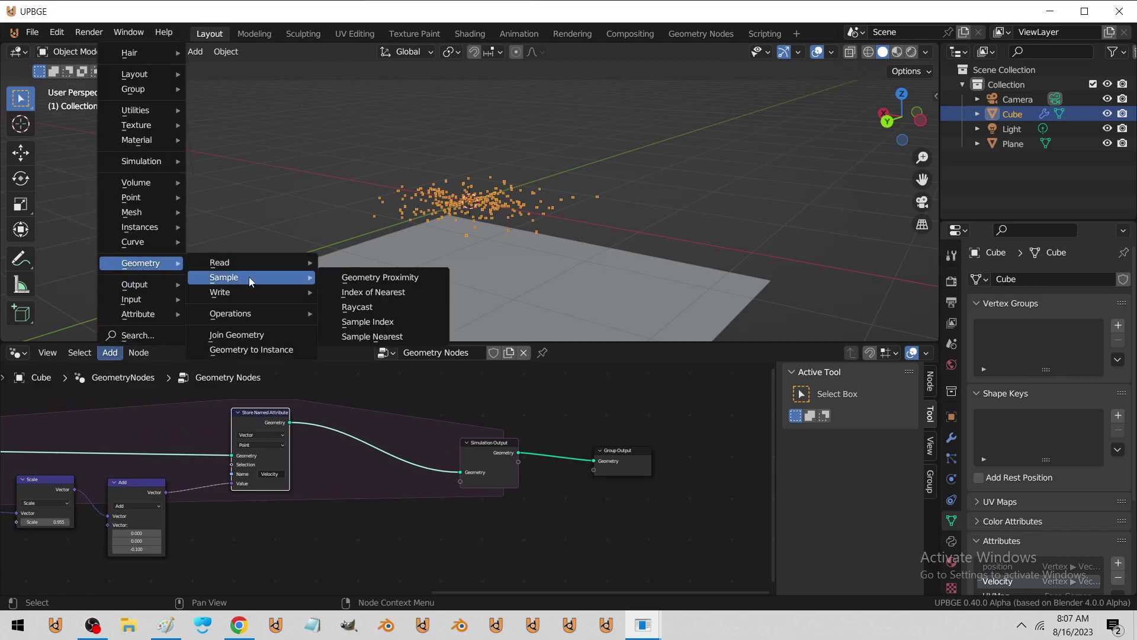
pyautogui.click(367, 307)
pyautogui.click(295, 491)
pyautogui.scroll(-2, 295, 492)
pyautogui.moveTo(255, 491); pyautogui.dragTo(318, 461, button='middle')
pyautogui.scroll(1, 314, 474)
pyautogui.moveTo(302, 506); pyautogui.dragTo(307, 504)
pyautogui.moveTo(292, 457); pyautogui.dragTo(298, 424, button='middle')
pyautogui.scroll(1, 298, 423)
pyautogui.moveTo(252, 342); pyautogui.dragTo(251, 269)
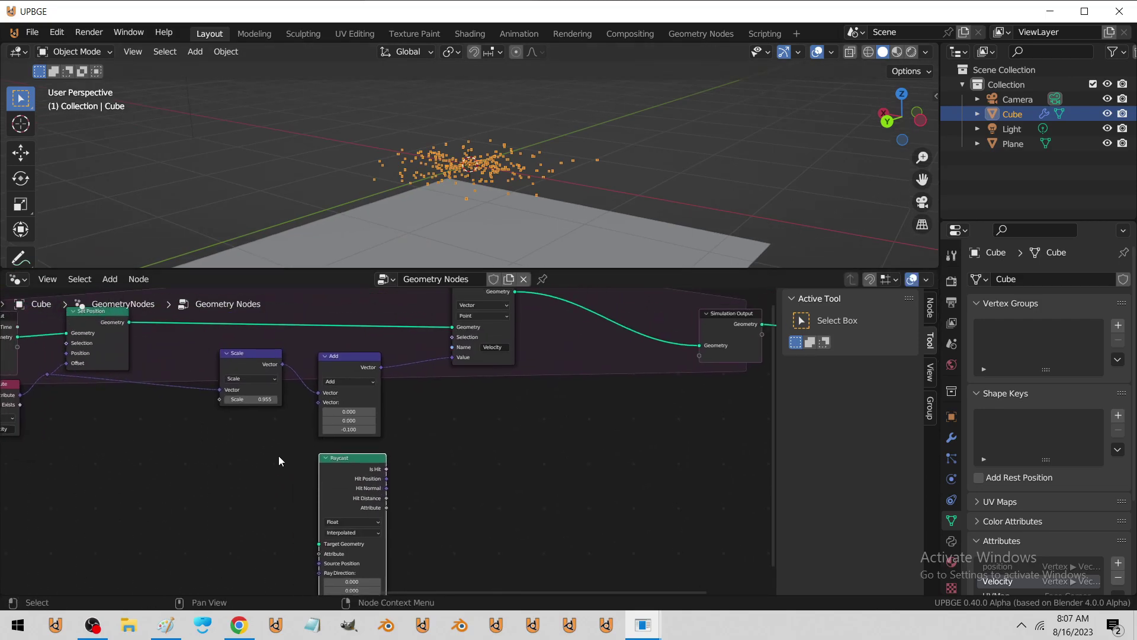
# Add a reroute to the geometry link leaving the Set Position node inside the simulation zone
pyautogui.moveTo(282, 355); pyautogui.dragTo(284, 406, button='middle')
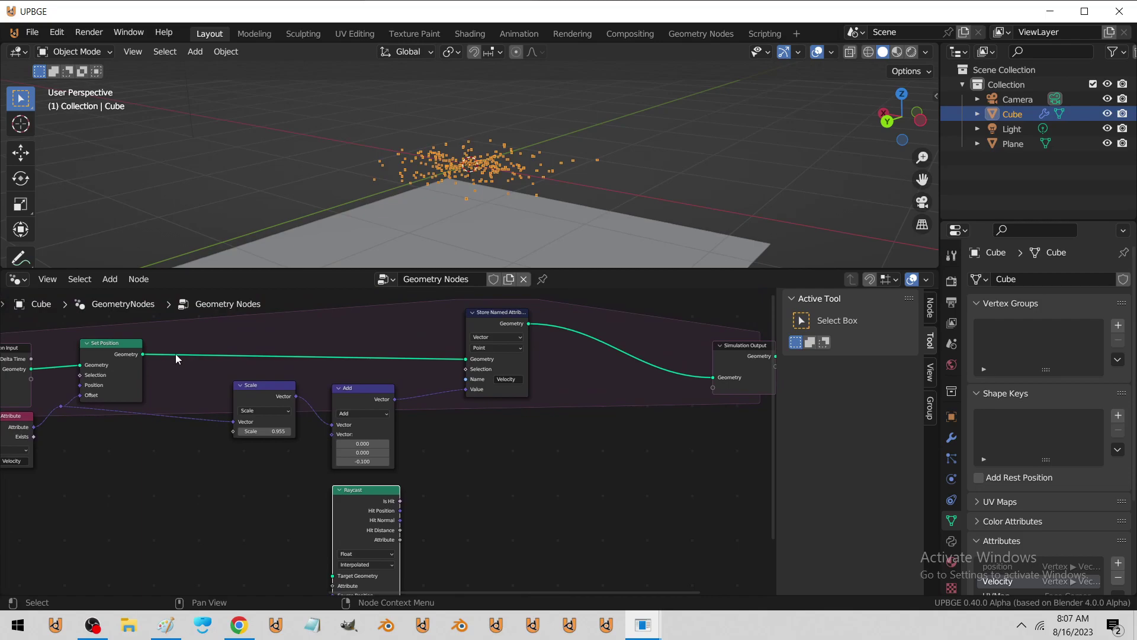
pyautogui.moveTo(172, 350); pyautogui.dragTo(313, 366, button='middle')
pyautogui.keyDown('shift'); pyautogui.moveTo(352, 376); pyautogui.dragTo(330, 382, button='right'); pyautogui.keyUp('shift')
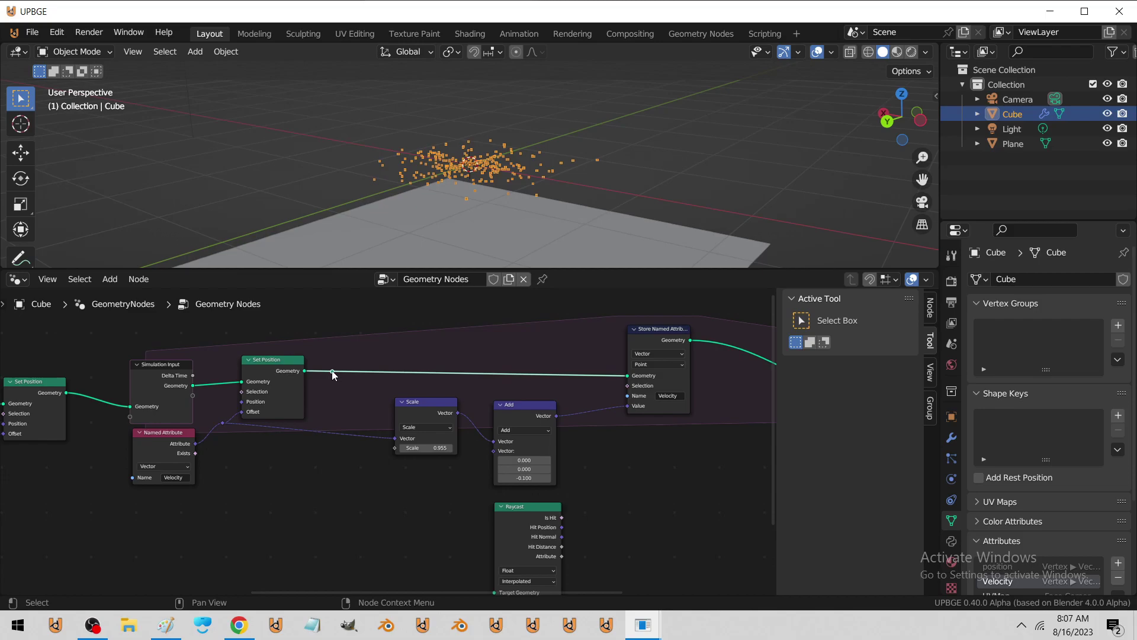
pyautogui.moveTo(221, 369); pyautogui.dragTo(264, 341, button='middle')
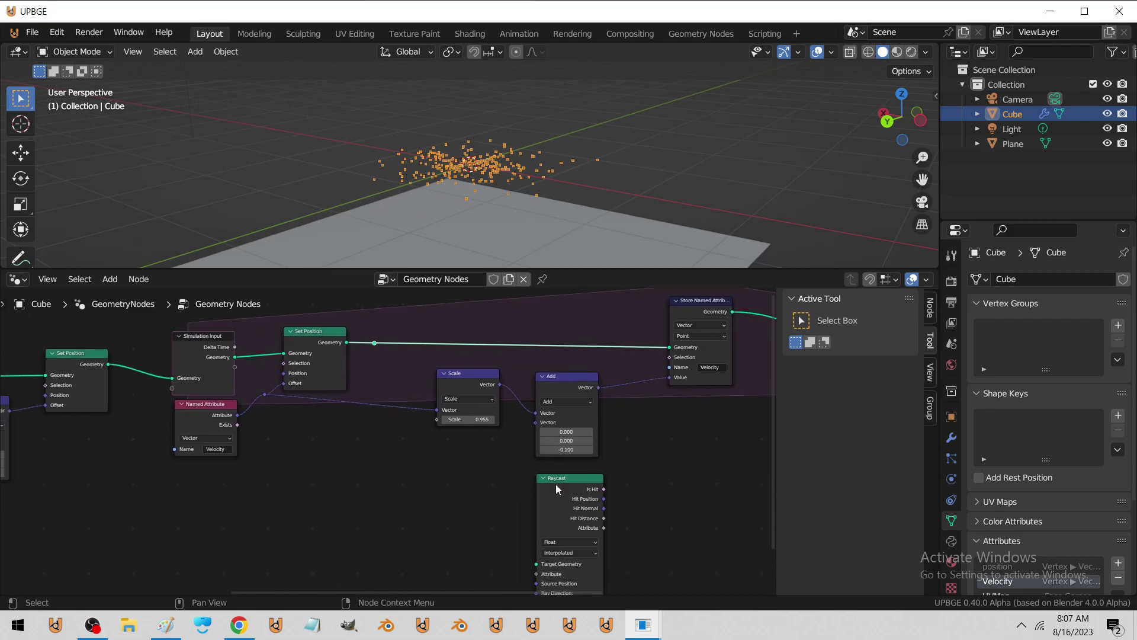
# Connect Simulation Input's geometry to the Raycast node's Target Geometry and place Raycast below the zone's Set Position node
pyautogui.moveTo(556, 481); pyautogui.dragTo(433, 472)
pyautogui.moveTo(264, 355); pyautogui.dragTo(443, 548)
pyautogui.moveTo(457, 477); pyautogui.dragTo(351, 463)
pyautogui.moveTo(359, 466); pyautogui.dragTo(368, 413, button='middle')
pyautogui.moveTo(332, 460); pyautogui.dragTo(349, 488, button='middle')
pyautogui.scroll(1, 350, 476)
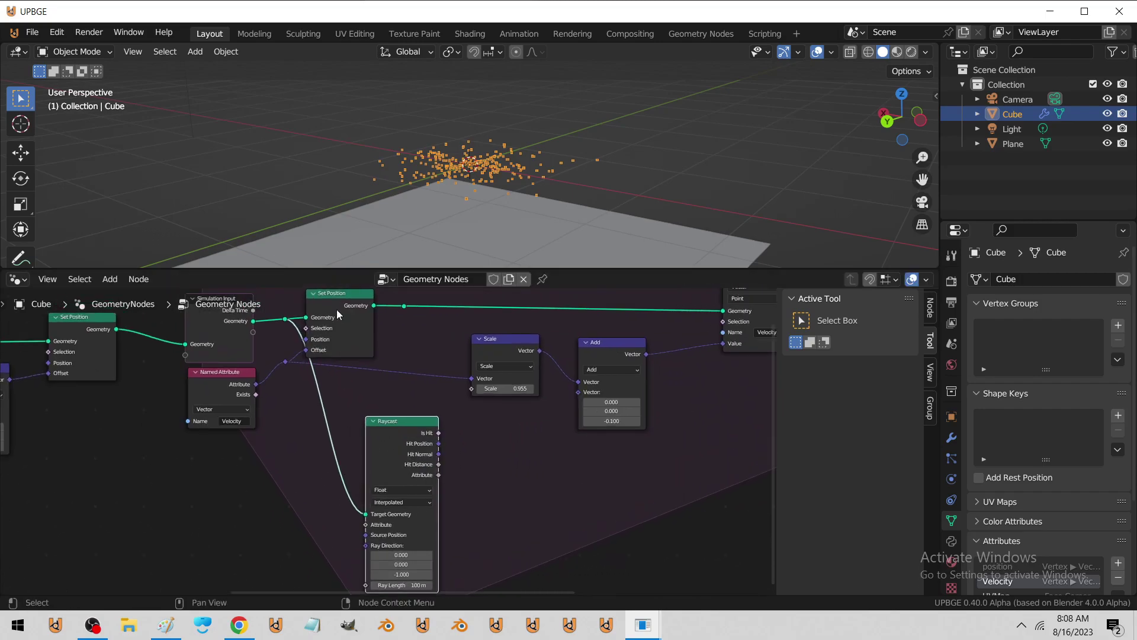
# Enlarge the node editor again, connect the Velocity attribute to Raycast's Ray Direction, and set the Ray Length to 1 m
pyautogui.moveTo(341, 269); pyautogui.dragTo(342, 201)
pyautogui.scroll(1, 220, 379)
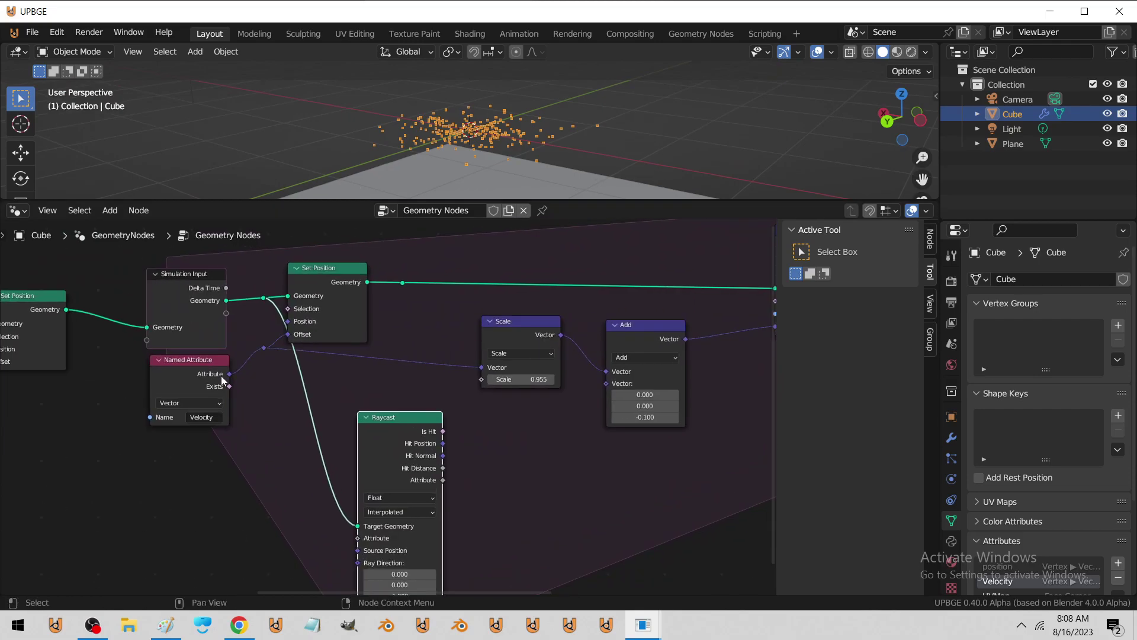
pyautogui.moveTo(229, 375); pyautogui.dragTo(315, 551)
pyautogui.moveTo(327, 587); pyautogui.dragTo(352, 533)
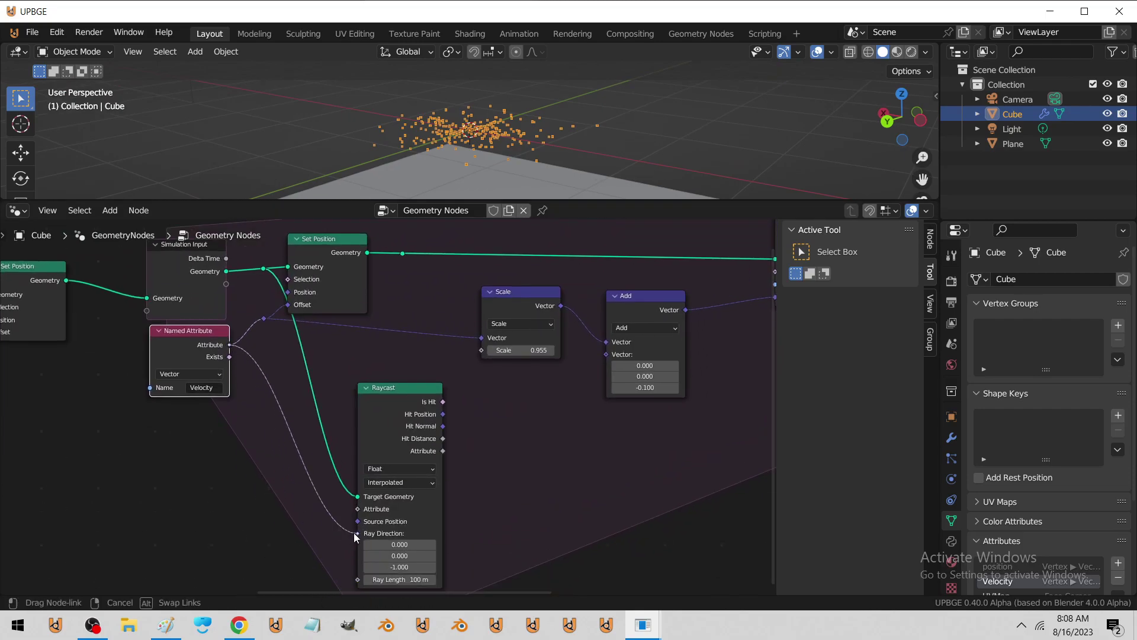
pyautogui.moveTo(354, 532); pyautogui.dragTo(354, 532)
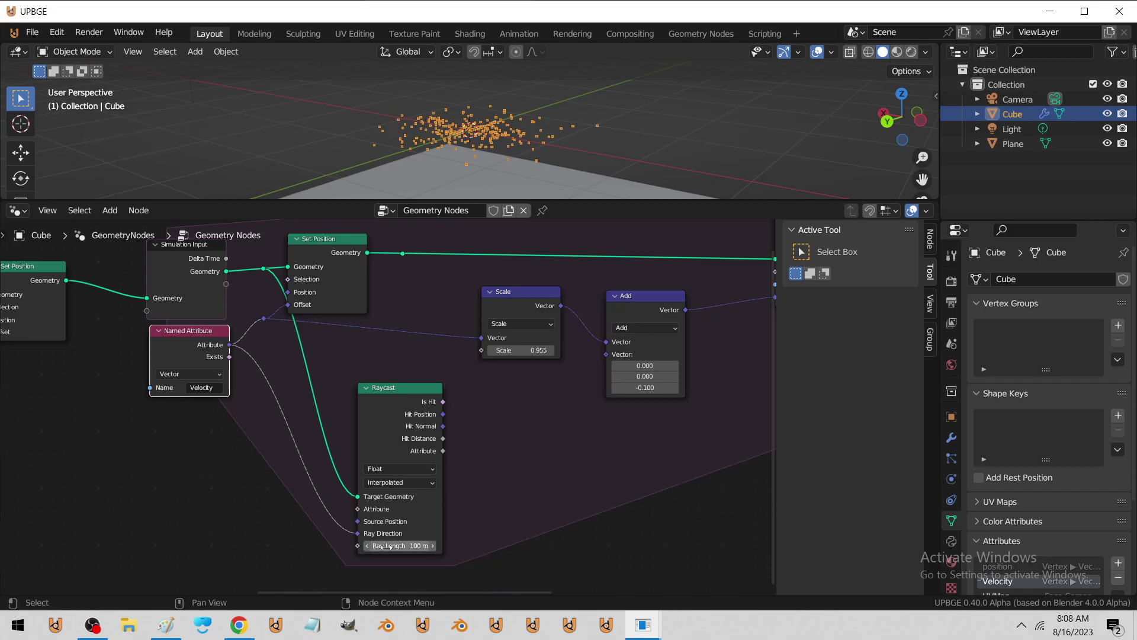
pyautogui.click(376, 546)
pyautogui.keyDown('ctrl'); pyautogui.scroll(-5, 332, 545); pyautogui.keyUp('ctrl')
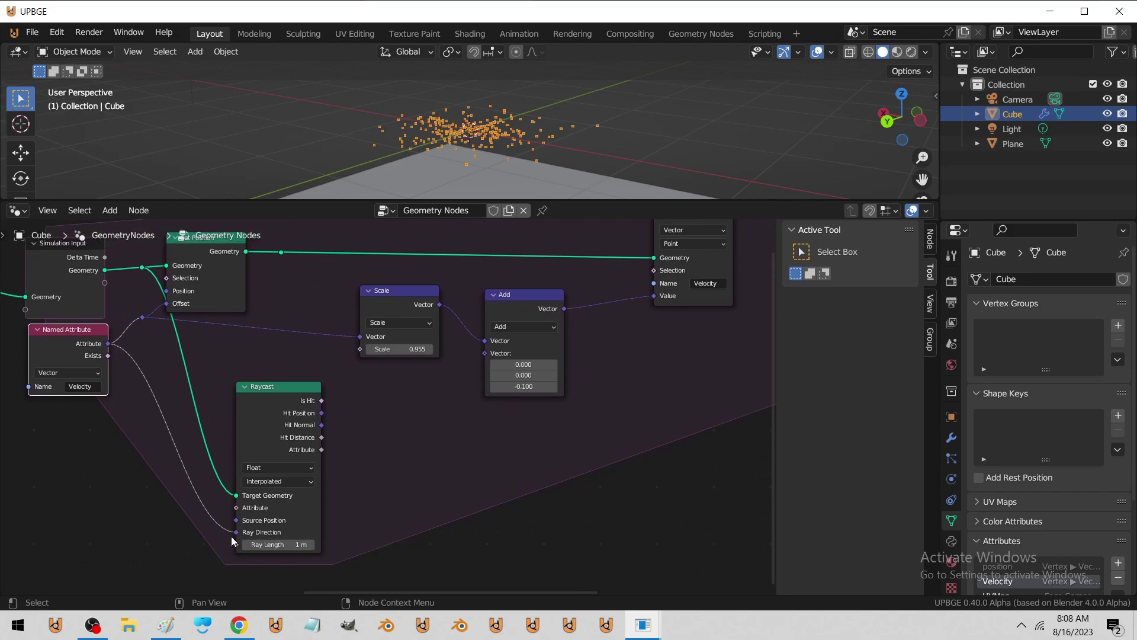
# Insert a Mix Vector node on the link between the gravity Add node and Store Named Attribute's Value
pyautogui.moveTo(358, 458); pyautogui.dragTo(191, 456, button='middle')
pyautogui.click(374, 332)
pyautogui.click(106, 210)
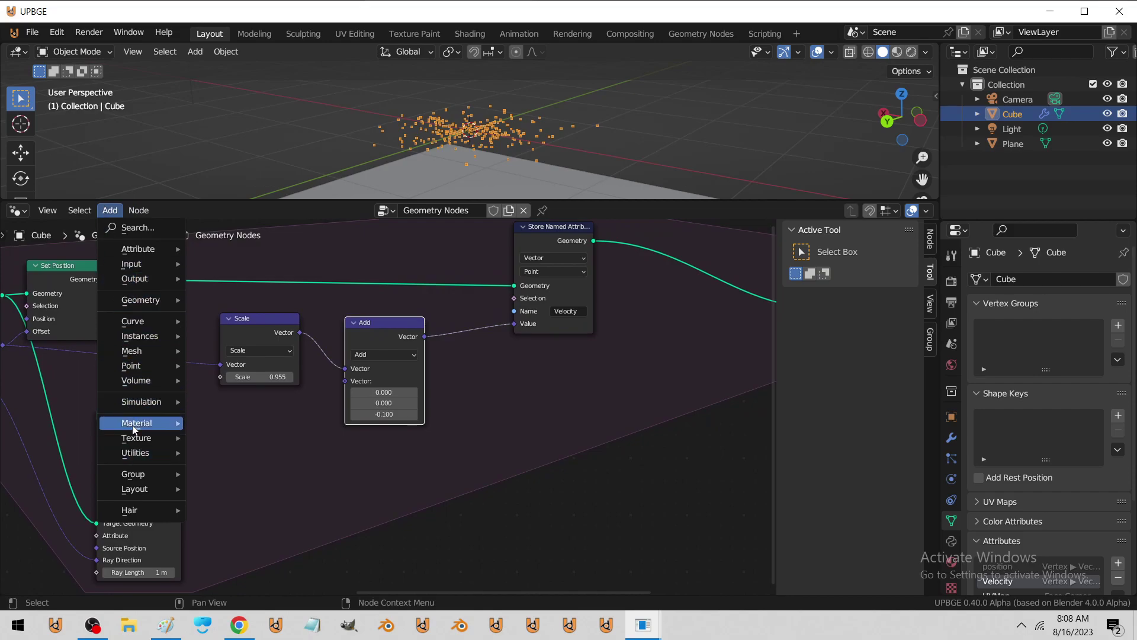
pyautogui.moveTo(135, 453)
pyautogui.moveTo(224, 353)
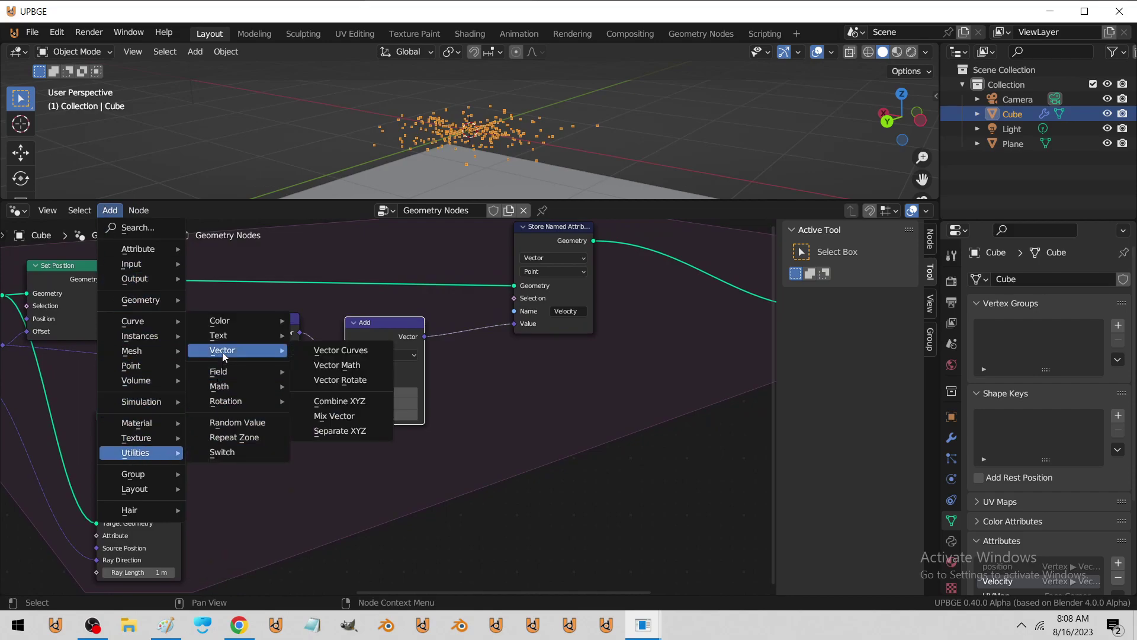
pyautogui.click(324, 424)
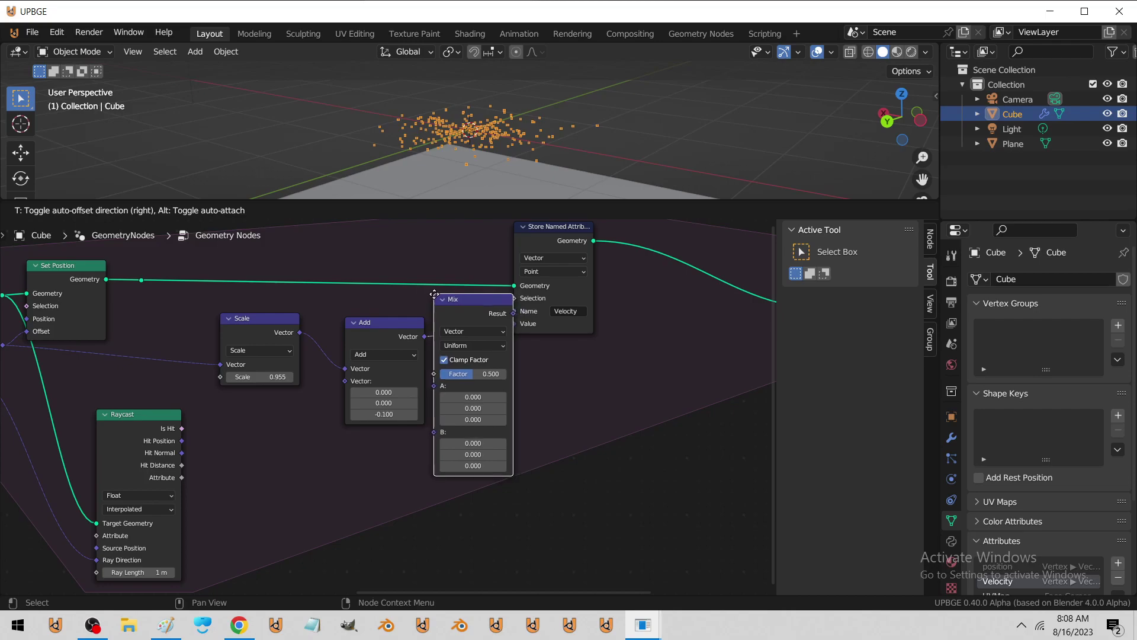
pyautogui.click(435, 293)
# Duplicate the 0.955 Scale node and place the copy directly below it, beside the Raycast node
pyautogui.moveTo(468, 388); pyautogui.dragTo(325, 363, button='middle')
pyautogui.scroll(-3, 345, 417)
pyautogui.scroll(4, 345, 417)
pyautogui.scroll(1, 296, 403)
pyautogui.moveTo(244, 396); pyautogui.dragTo(310, 381, button='middle')
pyautogui.moveTo(154, 371); pyautogui.dragTo(416, 408, button='middle')
pyautogui.scroll(-3, 323, 371)
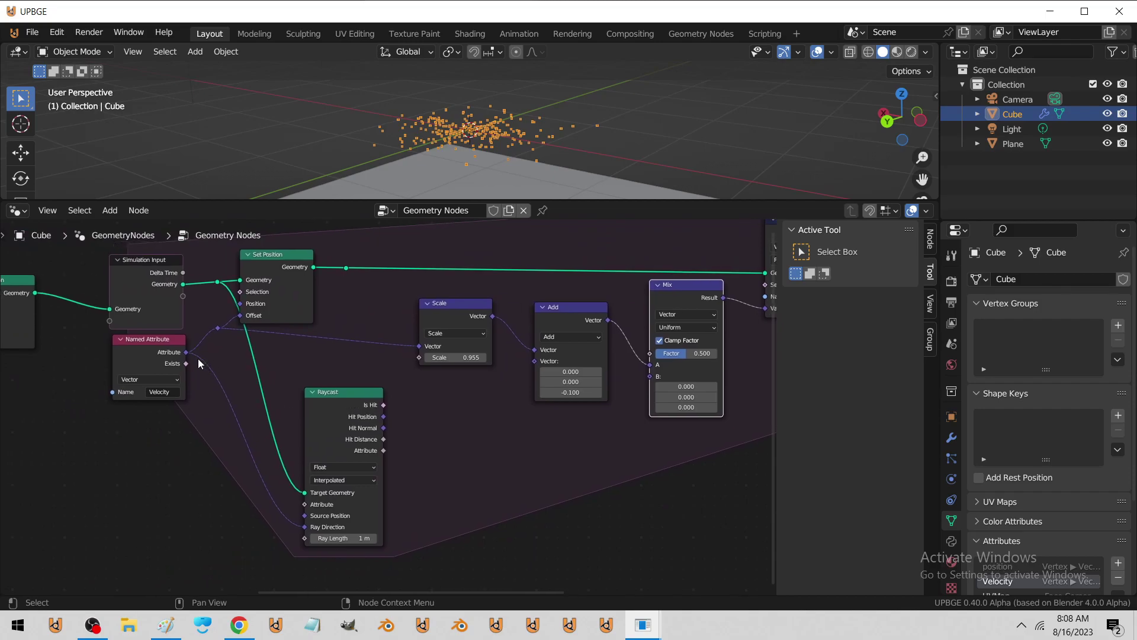
pyautogui.click(441, 305)
pyautogui.hotkey('shift', 'd')
pyautogui.click(449, 384)
# Add a reroute to the Velocity link, connect it to the lower Scale node's Vector, and set that node's scale to -0.9
pyautogui.keyDown('shift'); pyautogui.moveTo(368, 325); pyautogui.dragTo(363, 360, button='right'); pyautogui.keyUp('shift')
pyautogui.moveTo(364, 342); pyautogui.dragTo(429, 428)
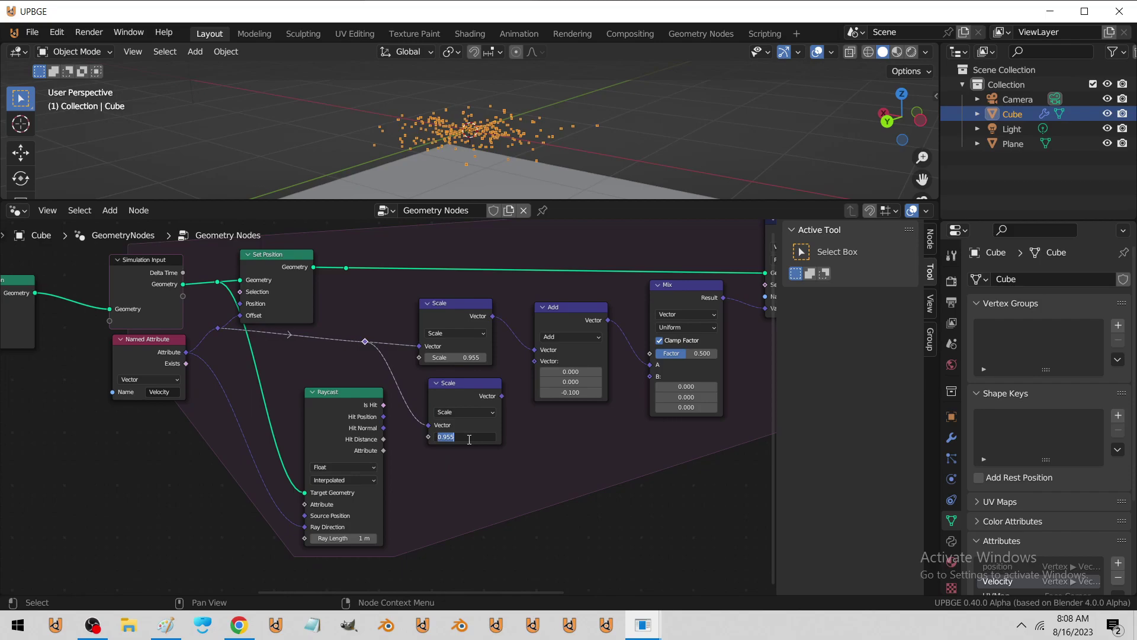
pyautogui.keyDown('ctrl'); pyautogui.hscroll(8, 468, 438); pyautogui.keyUp('ctrl')
# Connect the lower Scale node to Mix's B input and Raycast's Is Hit to Mix's Factor, moving the Scale node down
pyautogui.moveTo(251, 398); pyautogui.dragTo(275, 407)
pyautogui.moveTo(386, 382); pyautogui.dragTo(388, 380)
pyautogui.moveTo(141, 407); pyautogui.dragTo(388, 357)
pyautogui.moveTo(284, 421); pyautogui.dragTo(306, 396, button='middle')
pyautogui.scroll(3, 305, 396)
pyautogui.moveTo(217, 367); pyautogui.dragTo(188, 422)
# Insert a Vector Math node set to Reflect between the lower Scale and Mix, and connect Raycast's Hit Normal to its second Vector
pyautogui.click(109, 211)
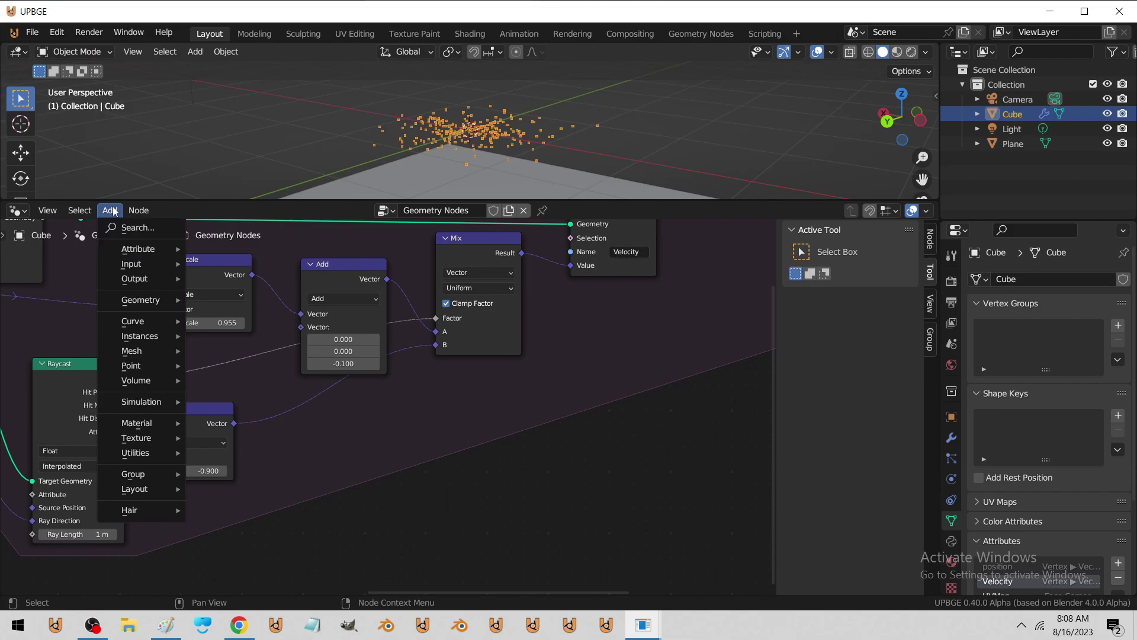
pyautogui.moveTo(150, 454)
pyautogui.moveTo(237, 354)
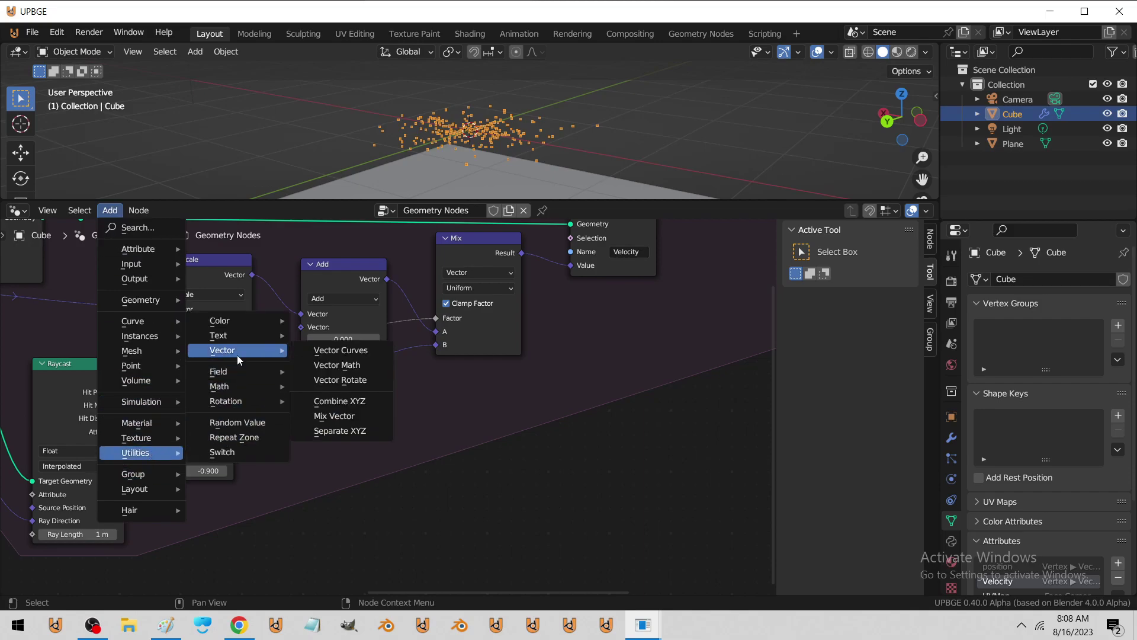
pyautogui.click(344, 363)
pyautogui.click(302, 372)
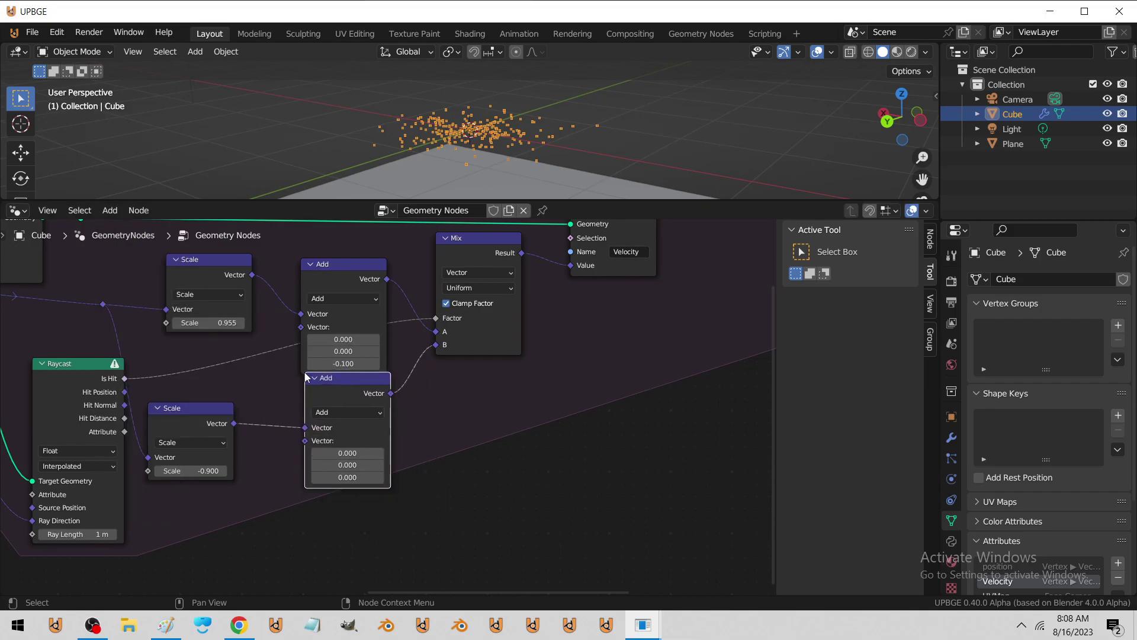
pyautogui.click(322, 413)
pyautogui.click(324, 299)
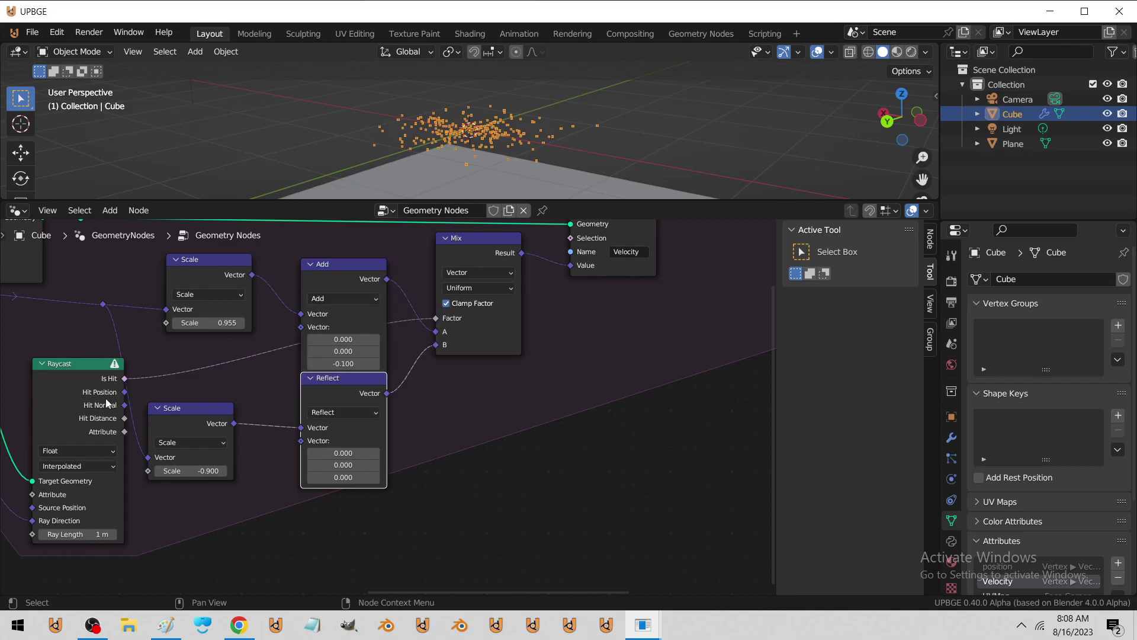
pyautogui.moveTo(125, 406); pyautogui.dragTo(300, 441)
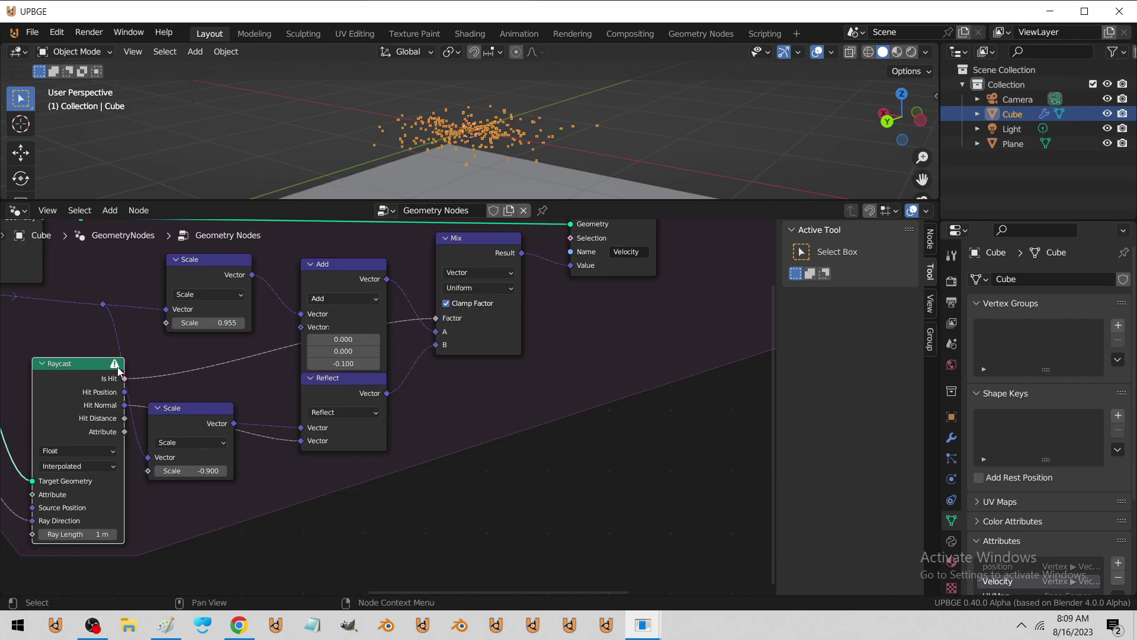
# Disconnect the simulation geometry from Raycast's Target Geometry input
pyautogui.moveTo(118, 367)
pyautogui.moveTo(118, 370); pyautogui.dragTo(388, 398, button='middle')
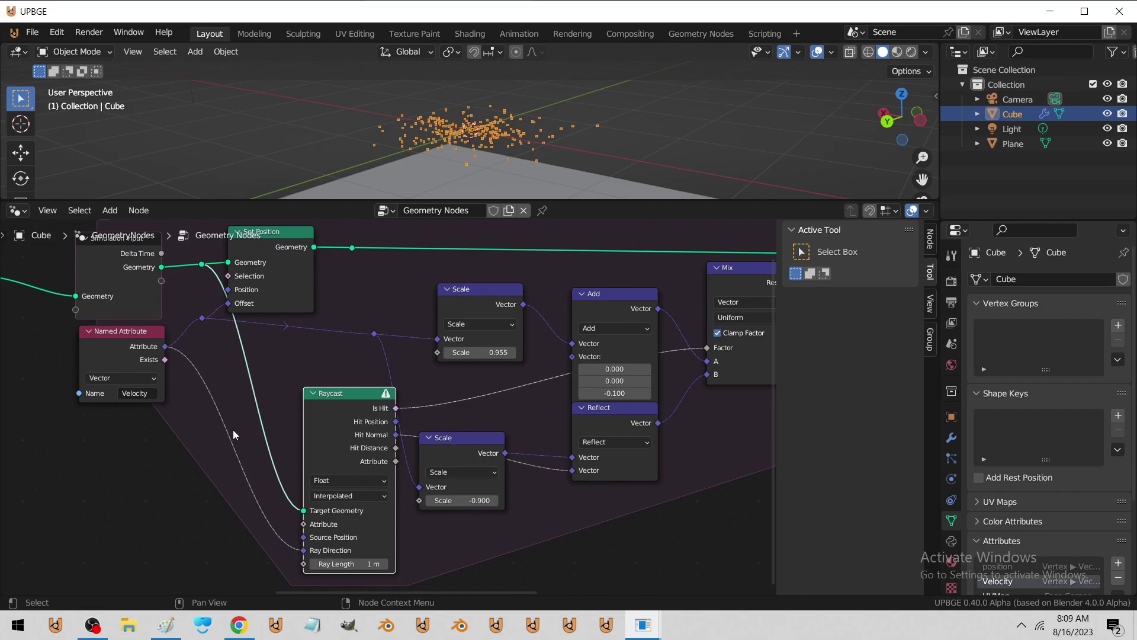
pyautogui.scroll(-1, 240, 428)
pyautogui.moveTo(293, 483); pyautogui.dragTo(315, 504, button='middle')
pyautogui.moveTo(324, 518); pyautogui.dragTo(233, 435)
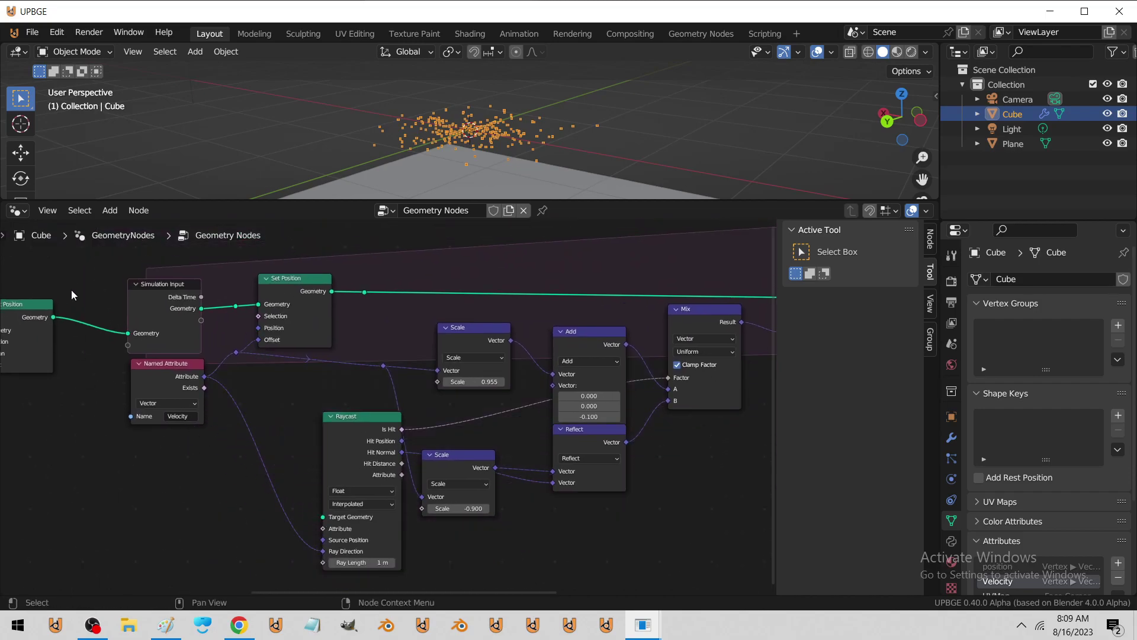
# Add an Object Info node in the empty area below the Named Attribute node
pyautogui.click(108, 211)
pyautogui.moveTo(144, 453)
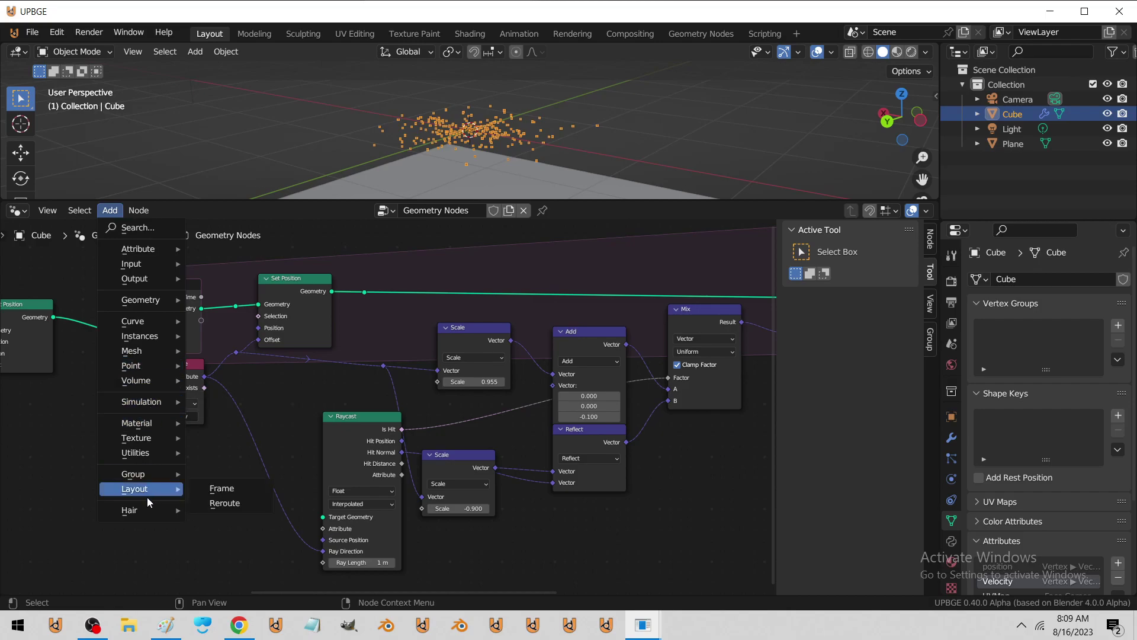
pyautogui.moveTo(140, 262)
pyautogui.moveTo(232, 289)
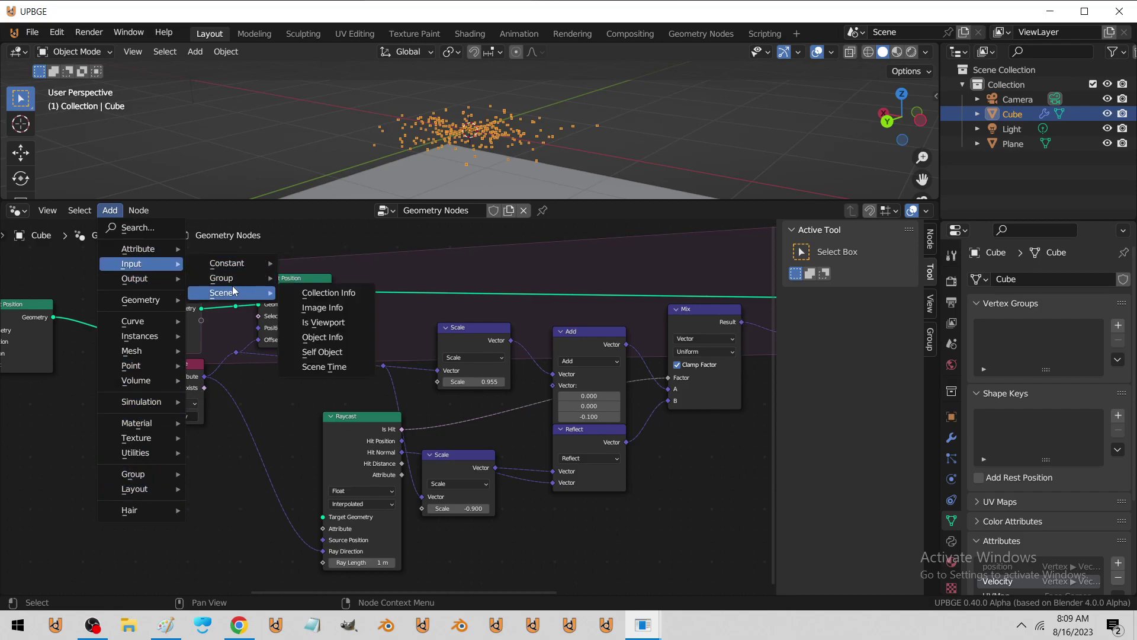
pyautogui.click(320, 337)
pyautogui.click(171, 520)
# Choose Plane as the Object Info node's object and connect its Geometry to Raycast's Target Geometry
pyautogui.moveTo(183, 536); pyautogui.dragTo(202, 444, button='middle')
pyautogui.scroll(4, 205, 446)
pyautogui.click(154, 541)
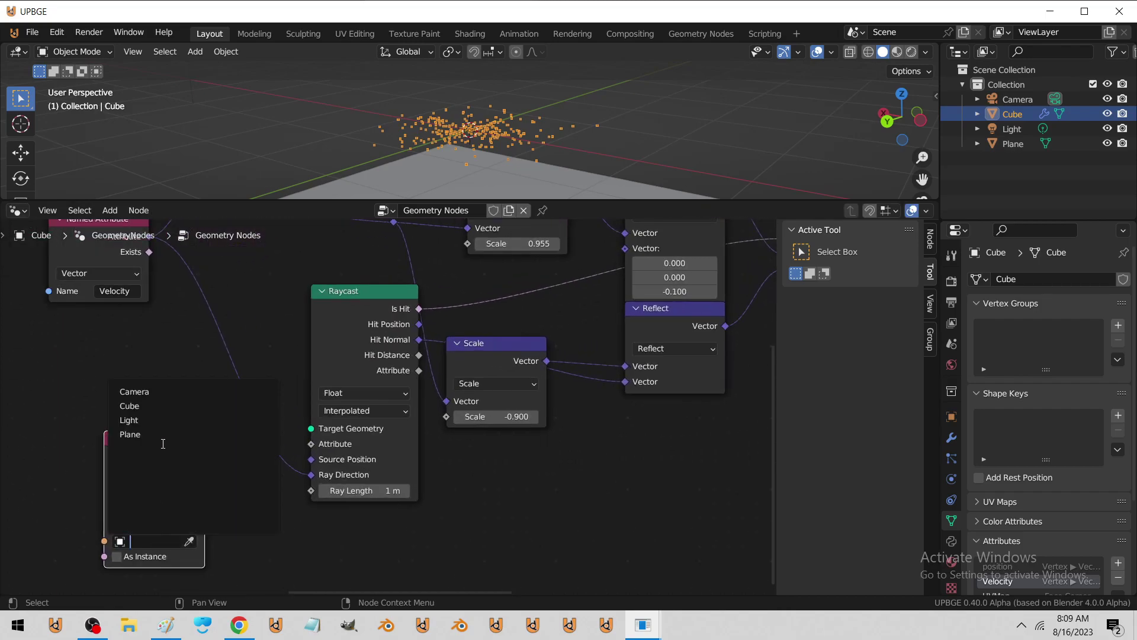
pyautogui.click(161, 443)
pyautogui.click(151, 541)
pyautogui.click(128, 435)
pyautogui.moveTo(220, 485); pyautogui.dragTo(186, 501, button='middle')
pyautogui.moveTo(171, 517); pyautogui.dragTo(276, 444)
# Play the simulation to check how the particles behave around the plane
pyautogui.press('space')
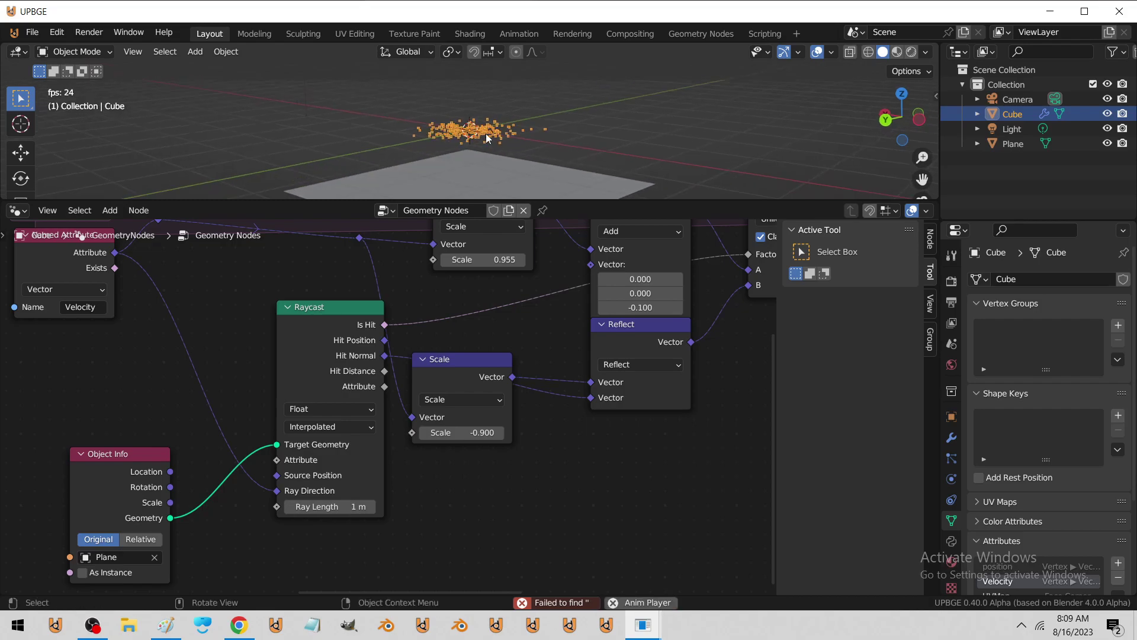
pyautogui.press('Escape')
pyautogui.scroll(-6, 486, 140)
pyautogui.moveTo(477, 155); pyautogui.dragTo(449, 175, button='middle')
pyautogui.press('space')
pyautogui.press('Escape')
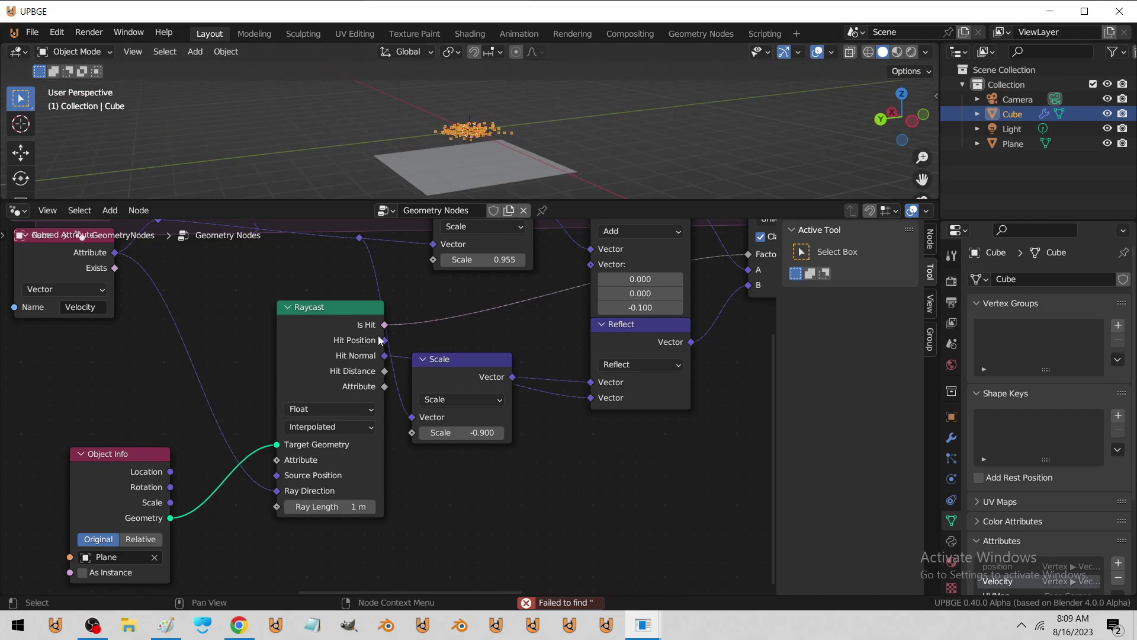
# Switch the Object Info node to Relative and replay the simulation
pyautogui.press('space')
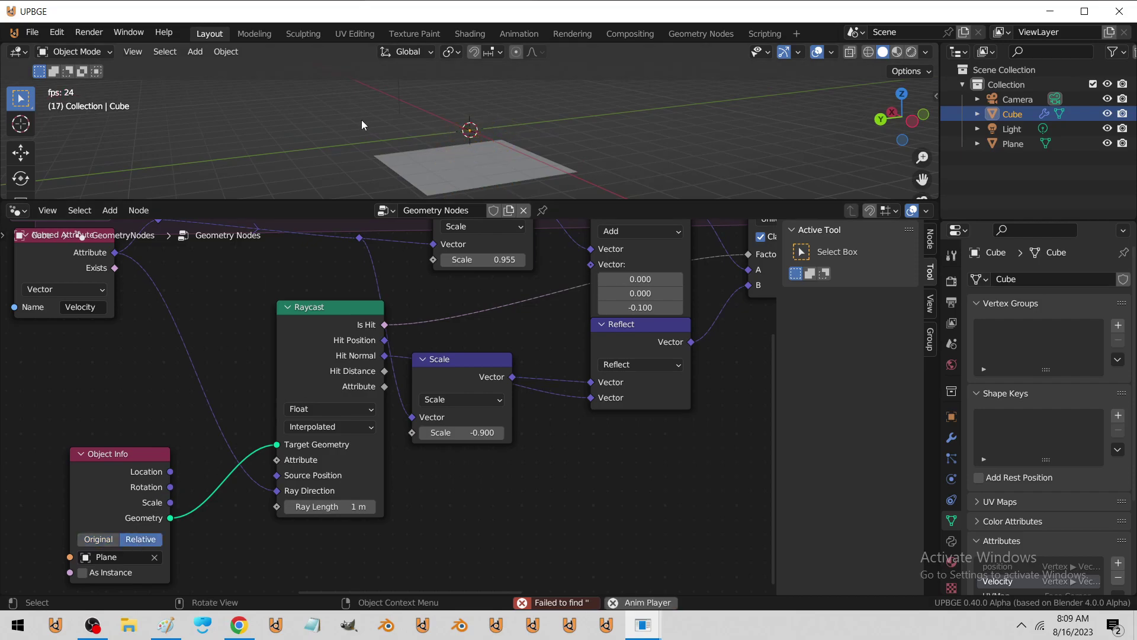
pyautogui.press('Escape')
pyautogui.press('space')
pyautogui.press('Escape')
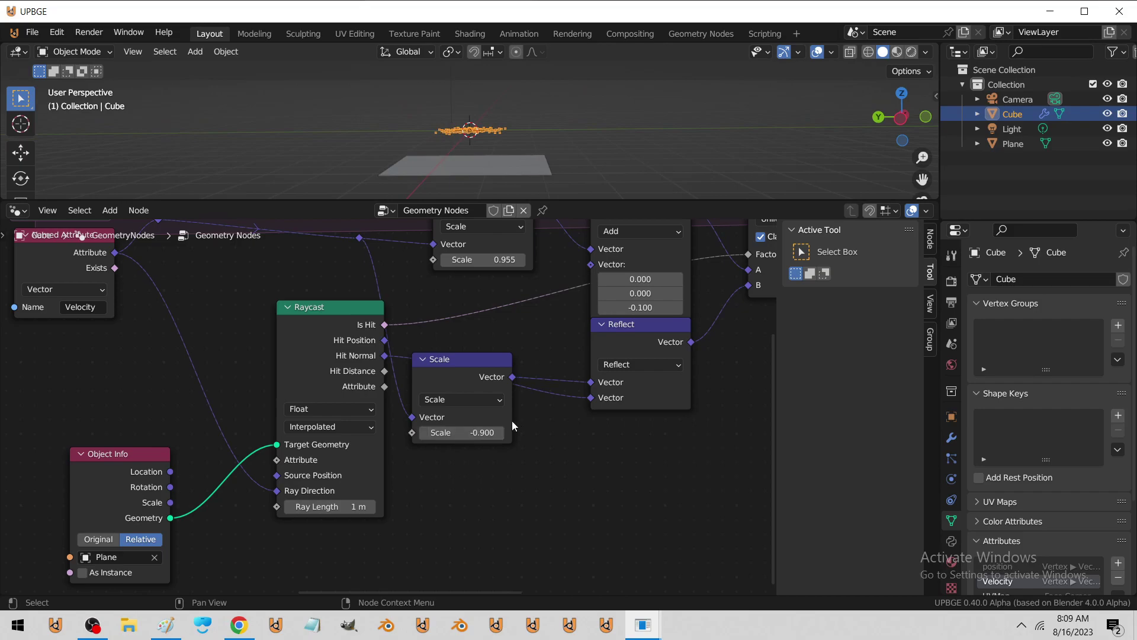
# Set the scale of the lower Scale node feeding Reflect to 0.9
pyautogui.moveTo(517, 420); pyautogui.dragTo(438, 455, button='middle')
pyautogui.moveTo(379, 404); pyautogui.dragTo(390, 407)
pyautogui.click(401, 458)
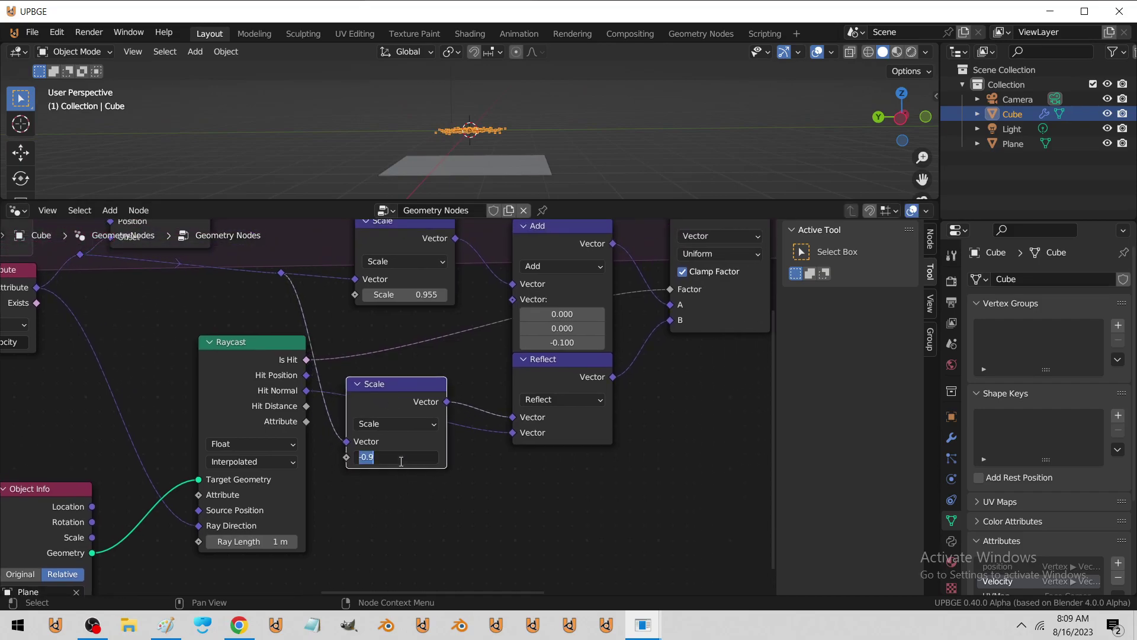
pyautogui.write('0.9')
pyautogui.press('Return')
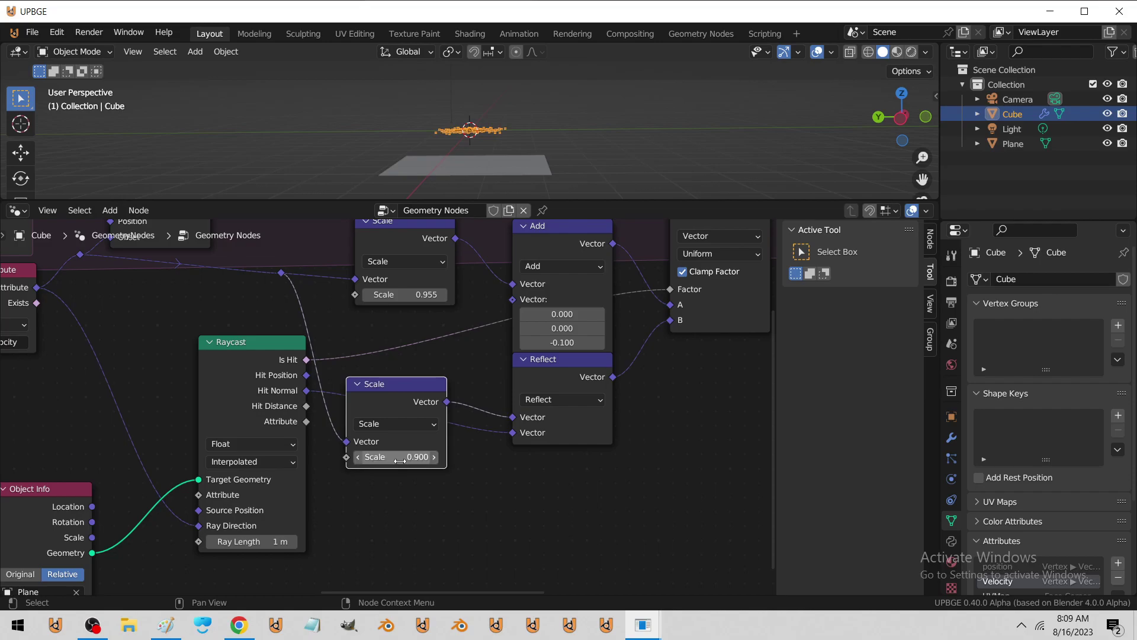
pyautogui.scroll(1, 474, 131)
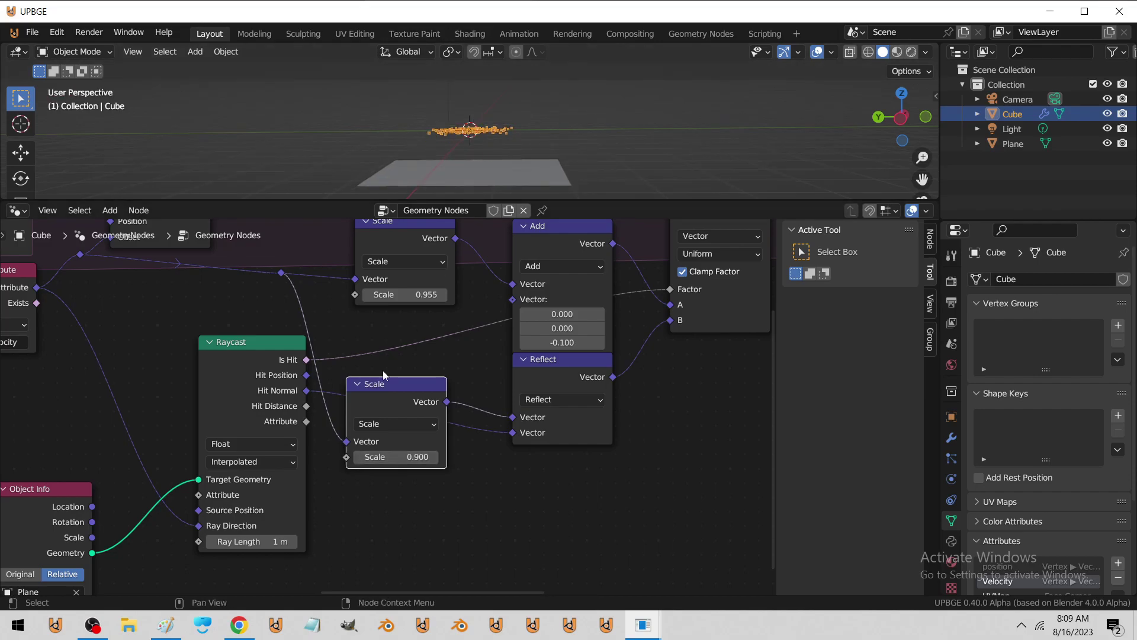
pyautogui.click(386, 458)
pyautogui.click(465, 451)
# Set Raycast's Ray Length to 0.5 m and play the simulation
pyautogui.scroll(-3, 465, 450)
pyautogui.moveTo(465, 451); pyautogui.dragTo(445, 445, button='middle')
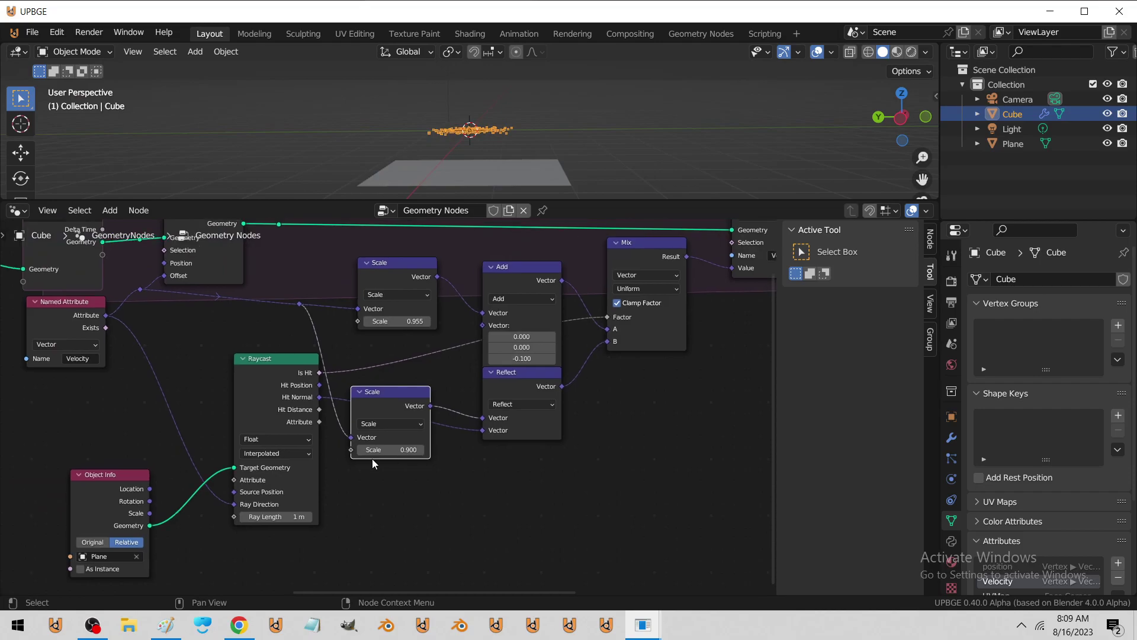
pyautogui.scroll(2, 385, 465)
pyautogui.click(365, 516)
pyautogui.write('.5')
pyautogui.press('Return')
pyautogui.press('space')
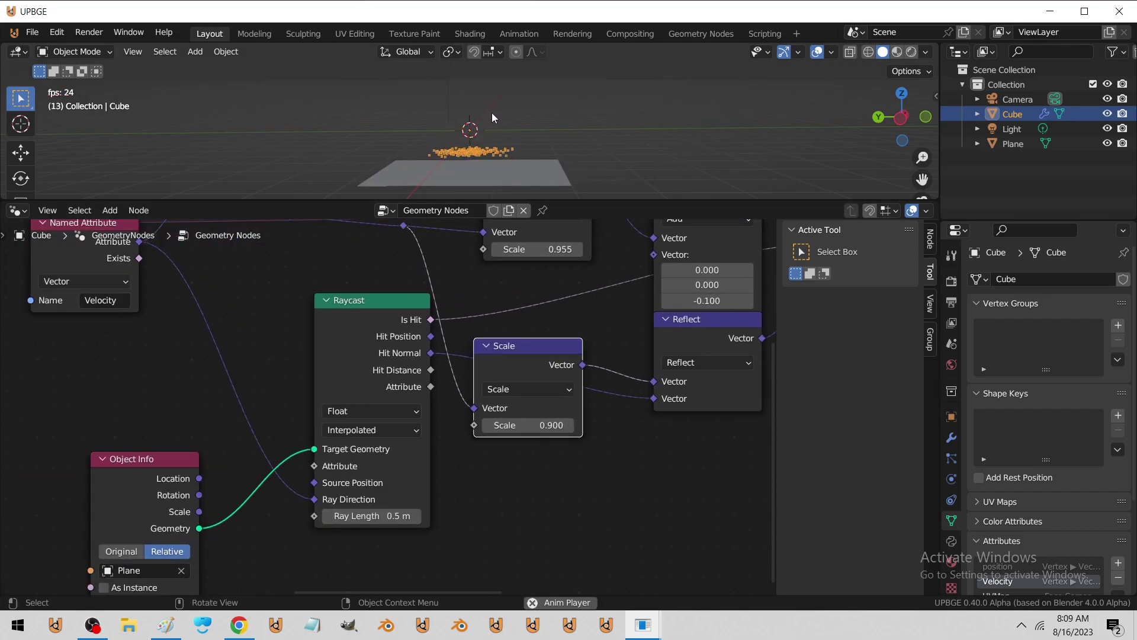
pyautogui.moveTo(499, 124)
pyautogui.mouseDown(button='middle')
pyautogui.moveTo(517, 109)
pyautogui.moveTo(514, 120)
pyautogui.mouseUp(button='middle')
pyautogui.press('Escape')
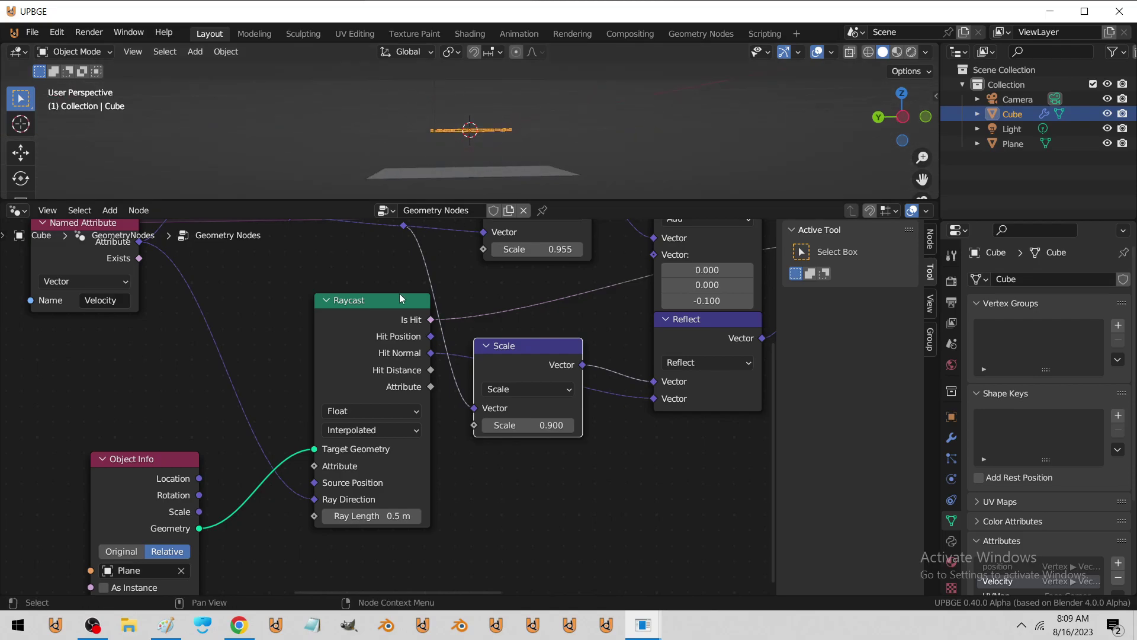
# Set Raycast's Ray Length to 0.1 m
pyautogui.click(376, 514)
pyautogui.write('.1')
pyautogui.press('Return')
# Duplicate the lower Scale node onto the link between Velocity and Raycast's Ray Direction and change the copy to Normalize
pyautogui.moveTo(305, 480); pyautogui.dragTo(352, 476, button='middle')
pyautogui.moveTo(175, 279); pyautogui.dragTo(183, 317, button='middle')
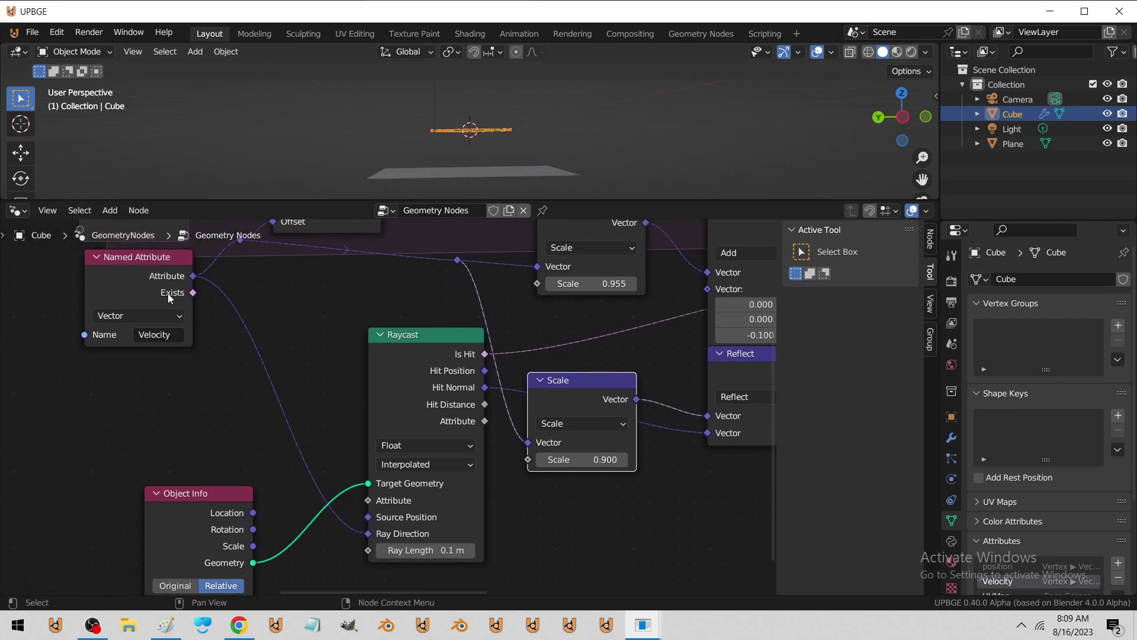
pyautogui.scroll(-4, 292, 306)
pyautogui.hotkey('shift', 'd')
pyautogui.click(301, 352)
pyautogui.click(338, 379)
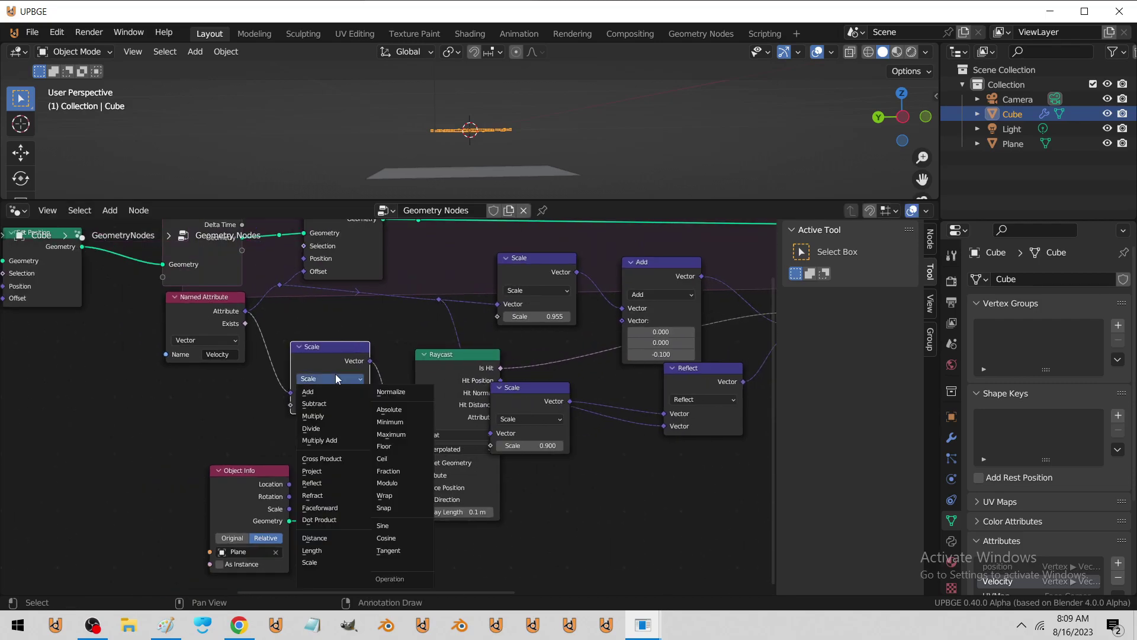
pyautogui.click(396, 392)
# Duplicate the Normalize node as a Length node fed by the Velocity attribute, and connect its Value to Raycast's Ray Length
pyautogui.hotkey('shift', 'd')
pyautogui.click(205, 384)
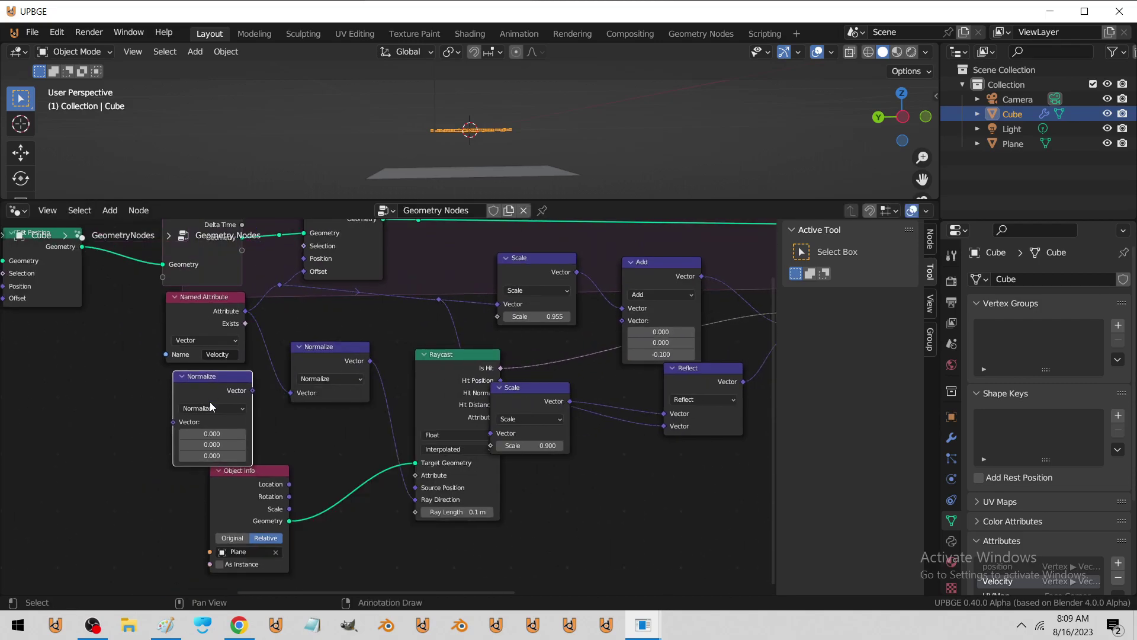
pyautogui.click(212, 408)
pyautogui.click(211, 238)
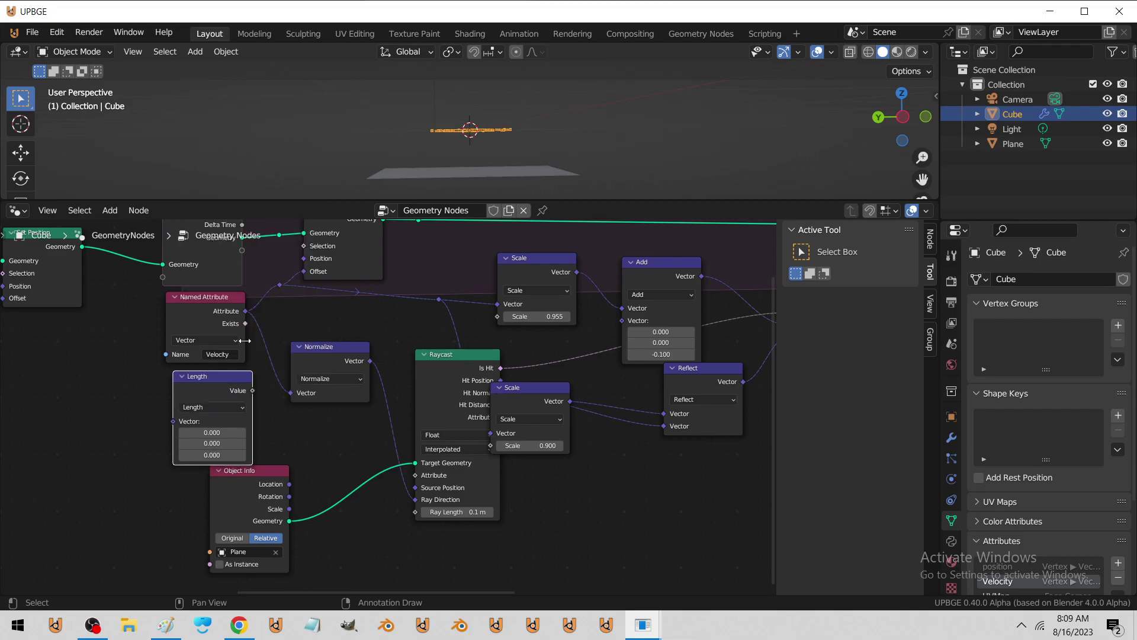
pyautogui.moveTo(253, 391); pyautogui.dragTo(416, 512)
# Play the simulation to check the collisions, and move the 0.9 Scale node clear of the Raycast node
pyautogui.press('space')
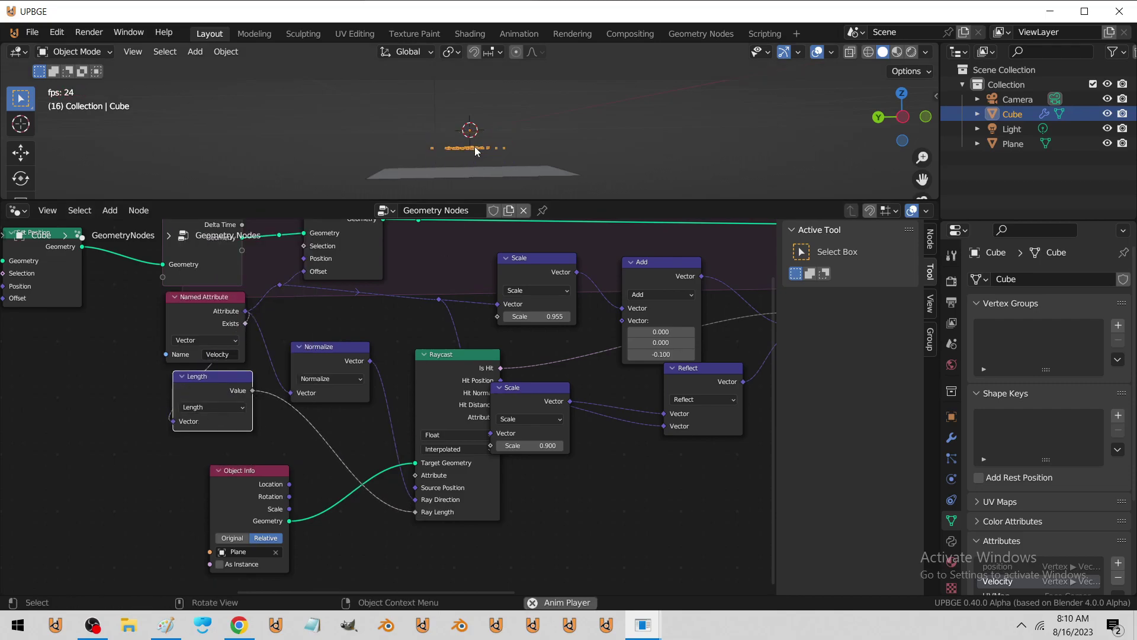
pyautogui.press('Escape')
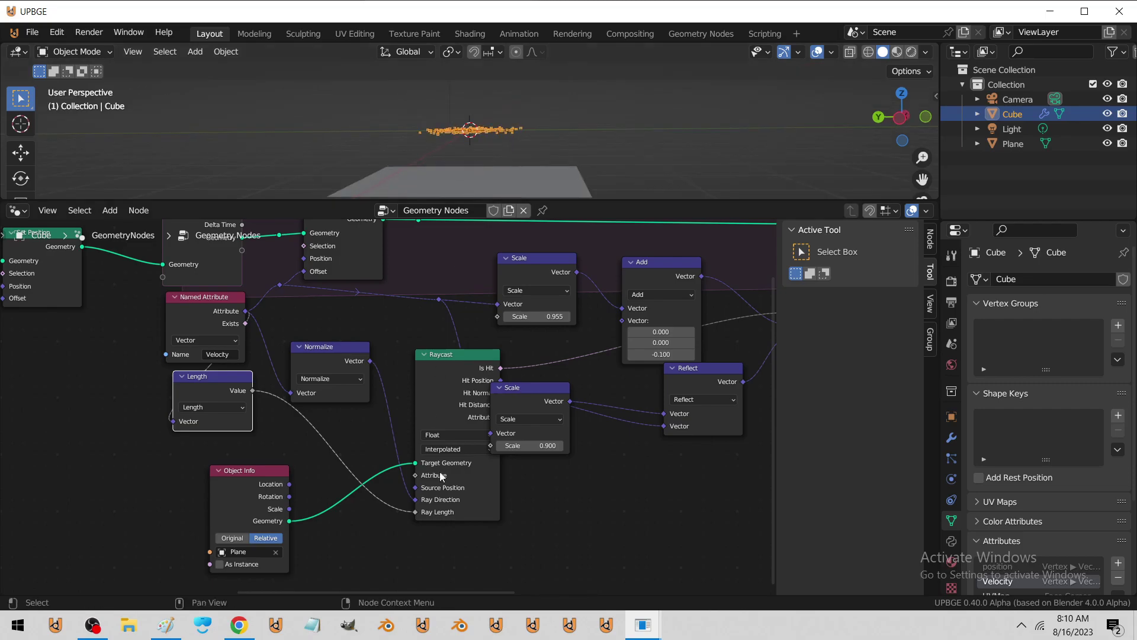
pyautogui.moveTo(520, 412); pyautogui.dragTo(573, 398)
# Insert a Math node set to Multiply on the link between Length and Raycast's Ray Length
pyautogui.scroll(1, 307, 404)
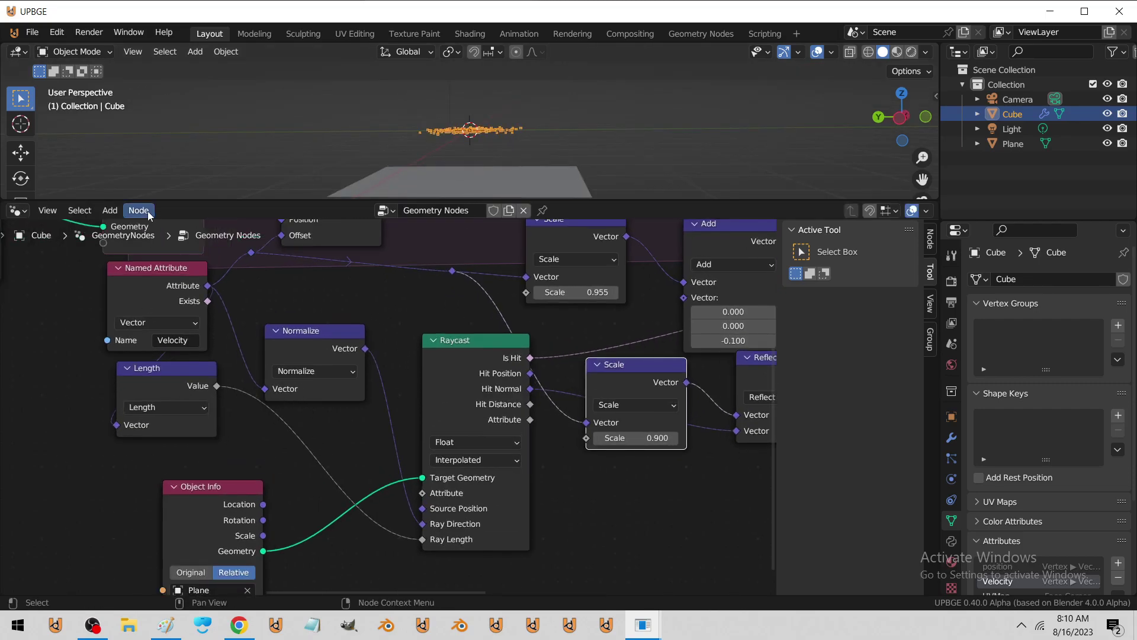
pyautogui.click(110, 211)
pyautogui.moveTo(136, 453)
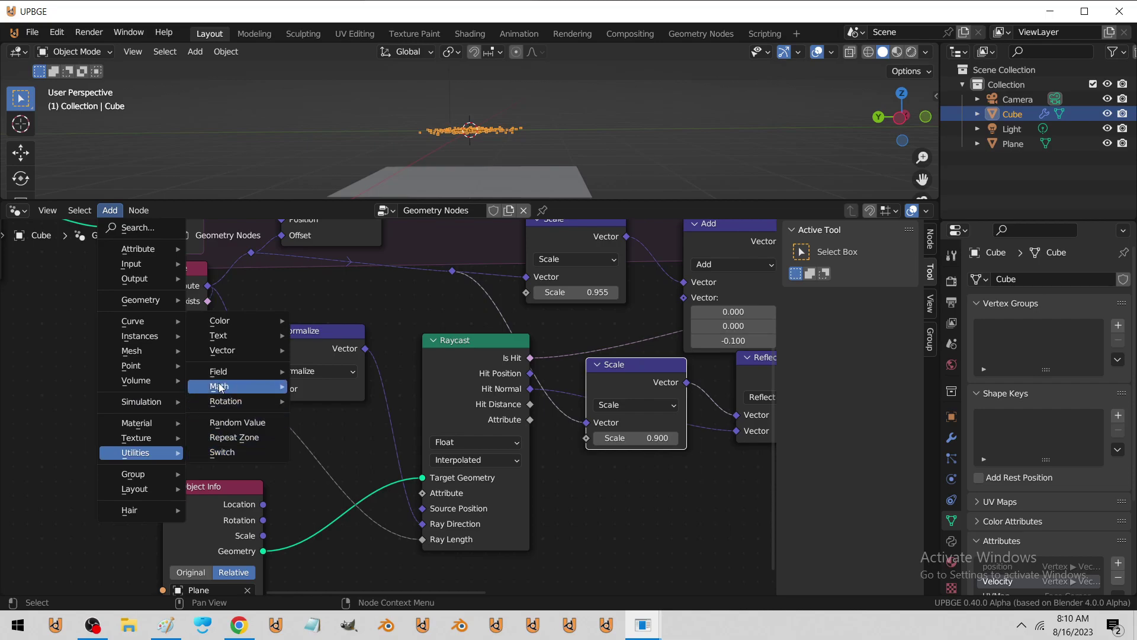
pyautogui.moveTo(219, 386)
pyautogui.click(332, 481)
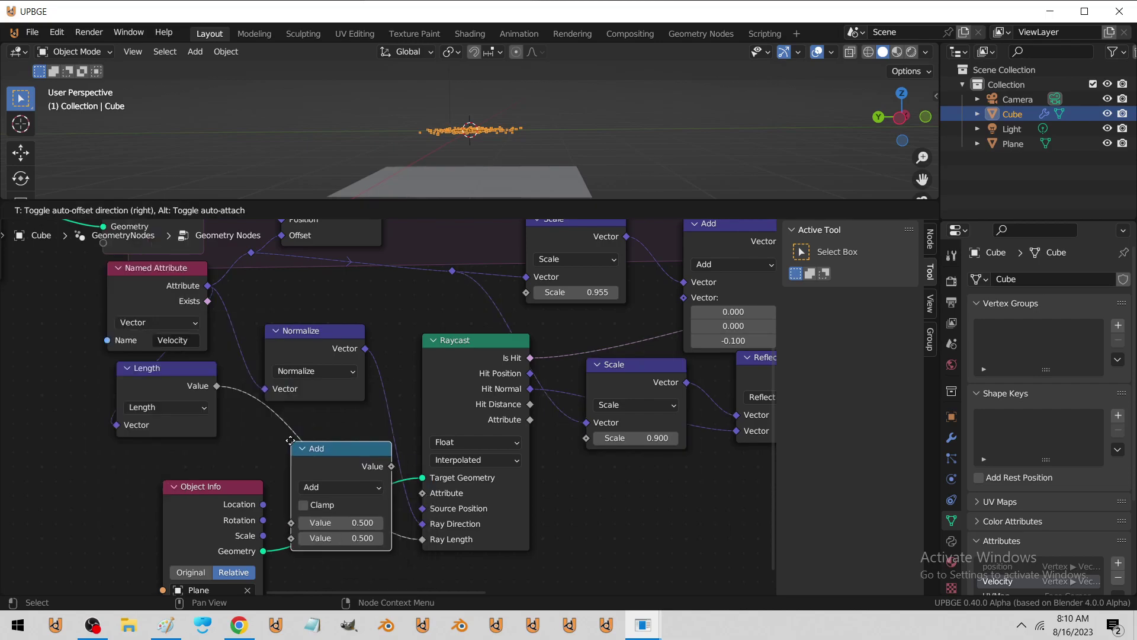
pyautogui.click(273, 416)
pyautogui.click(320, 462)
pyautogui.click(305, 399)
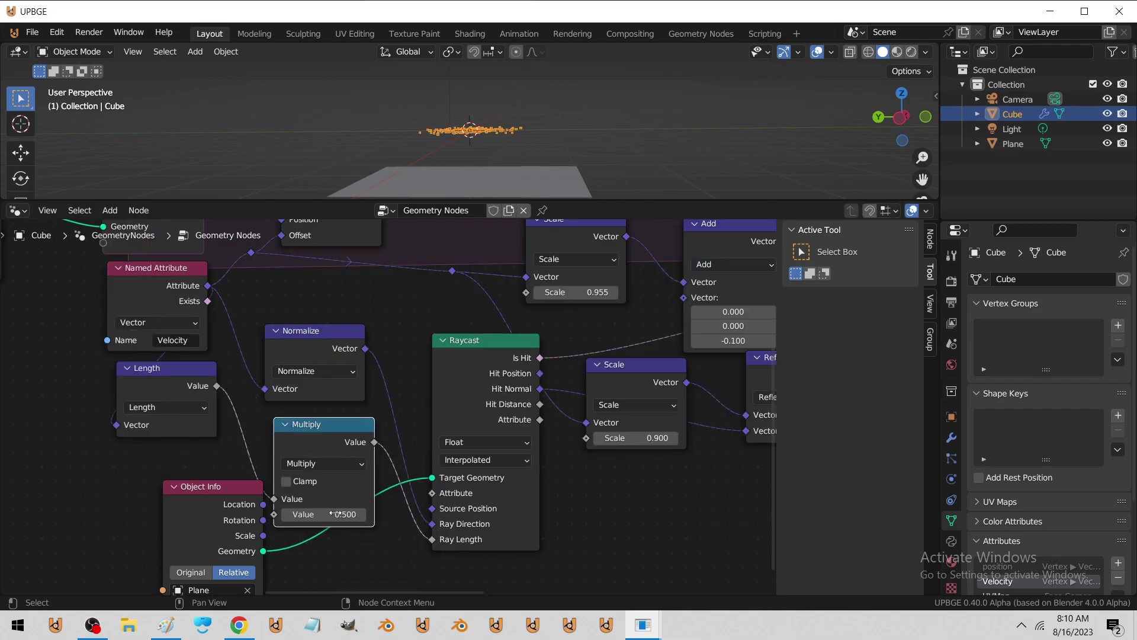
# Set the second value of the Multiply node feeding Ray Length to 1.05 and play the simulation
pyautogui.click(336, 514)
pyautogui.write('1.05')
pyautogui.press('Return')
pyautogui.press('space')
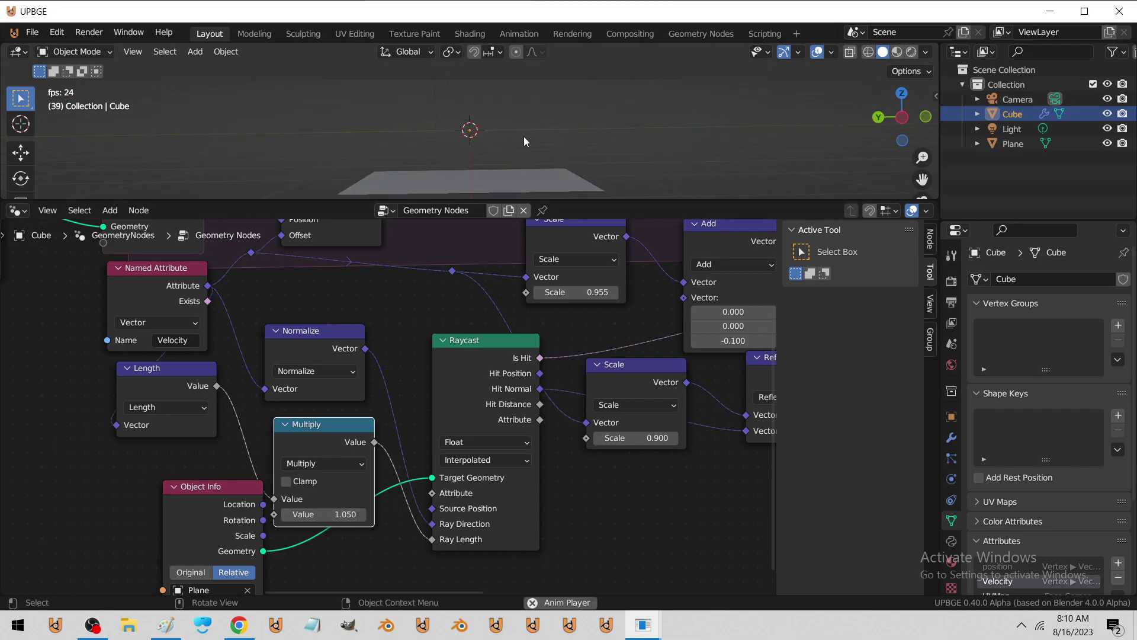
pyautogui.press('Escape')
# Lower the Plane about 0.4 m along the global Z axis and play the simulation briefly
pyautogui.click(495, 167)
pyautogui.press('g')
pyautogui.press('z')
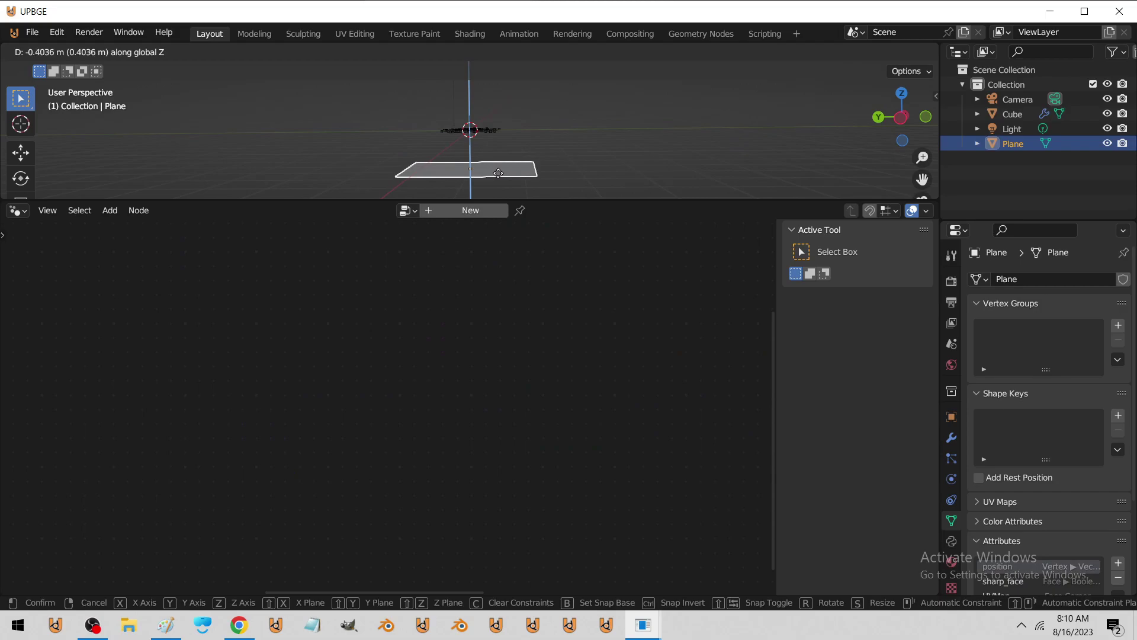
pyautogui.click(506, 172)
pyautogui.press('space')
pyautogui.press('Escape')
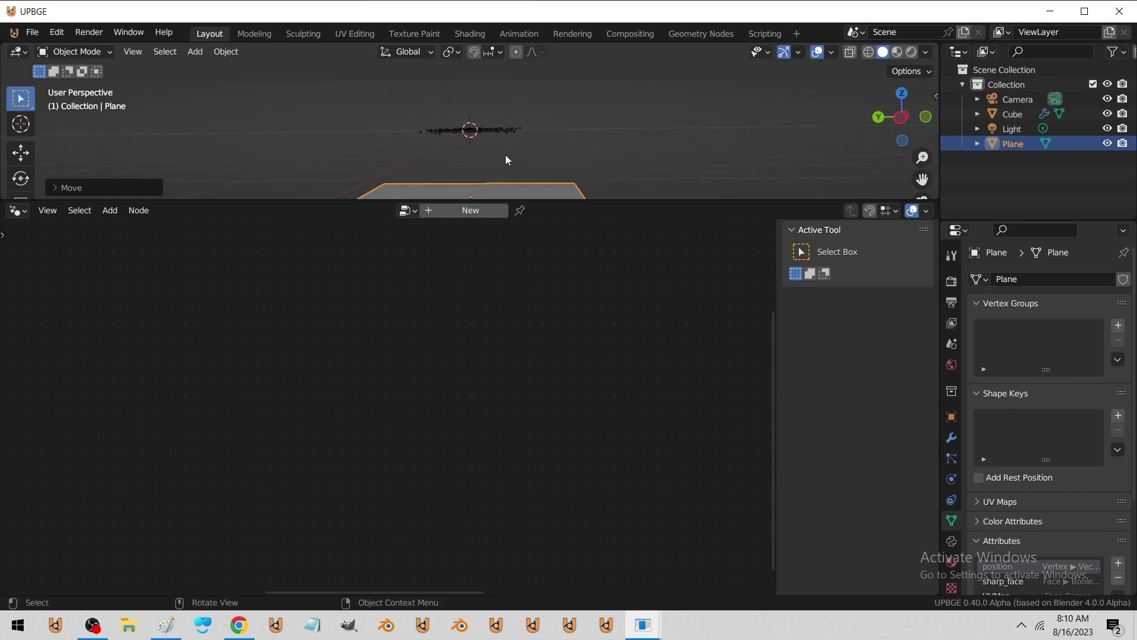
# Reselect the Cube and spread out the Scale and Add nodes around the Raycast node
pyautogui.click(471, 131)
pyautogui.moveTo(570, 415); pyautogui.dragTo(454, 411, button='middle')
pyautogui.scroll(3, 454, 411)
pyautogui.moveTo(491, 377); pyautogui.dragTo(424, 398, button='middle')
pyautogui.moveTo(508, 378); pyautogui.dragTo(508, 382)
pyautogui.moveTo(353, 390); pyautogui.dragTo(364, 431)
pyautogui.moveTo(459, 280); pyautogui.dragTo(504, 253)
# Set the Scale node between Raycast's Hit Normal and Reflect to 0.5, and play the simulation to check the bounce
pyautogui.moveTo(540, 359); pyautogui.dragTo(460, 323, button='middle')
pyautogui.click(300, 467)
pyautogui.write('0.5')
pyautogui.press('Return')
pyautogui.press('space')
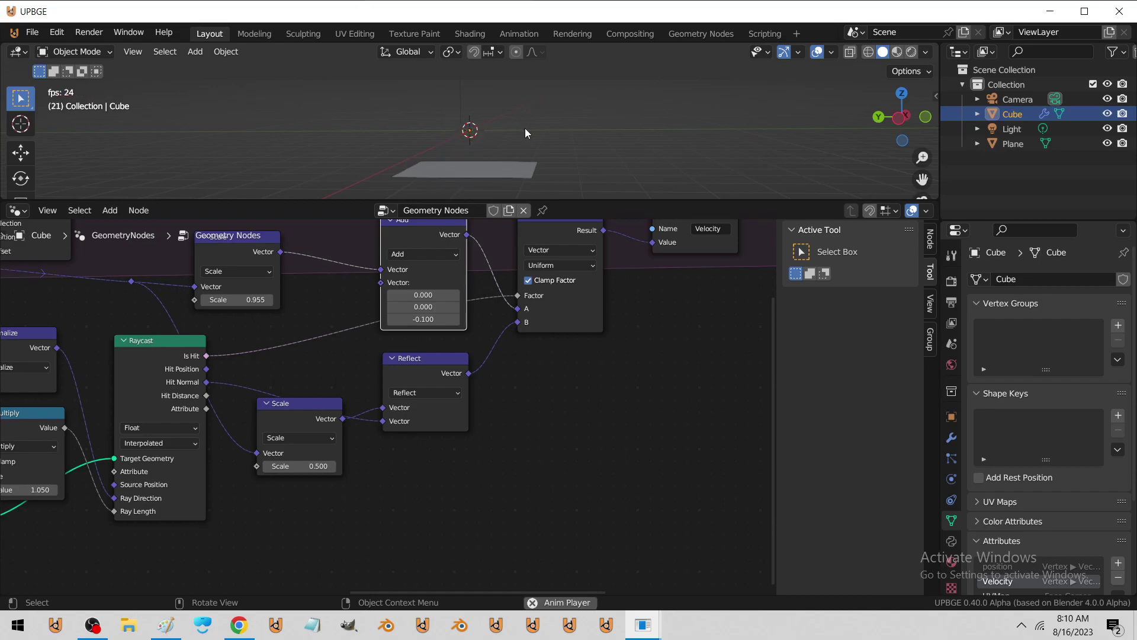
pyautogui.press('Escape')
pyautogui.press('space')
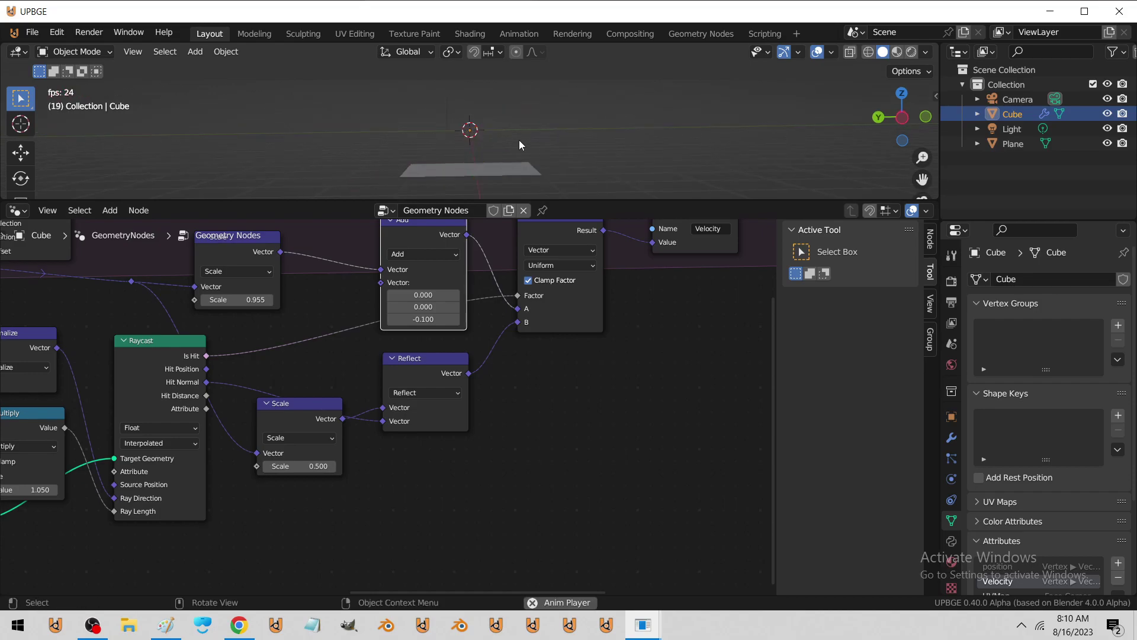
pyautogui.press('Escape')
# Move the Object Info node down, clear of the Length and Multiply nodes
pyautogui.moveTo(346, 456); pyautogui.dragTo(494, 463, button='middle')
pyautogui.moveTo(325, 418); pyautogui.dragTo(489, 377, button='middle')
pyautogui.moveTo(383, 402); pyautogui.dragTo(402, 375, button='middle')
pyautogui.moveTo(236, 443); pyautogui.dragTo(187, 507)
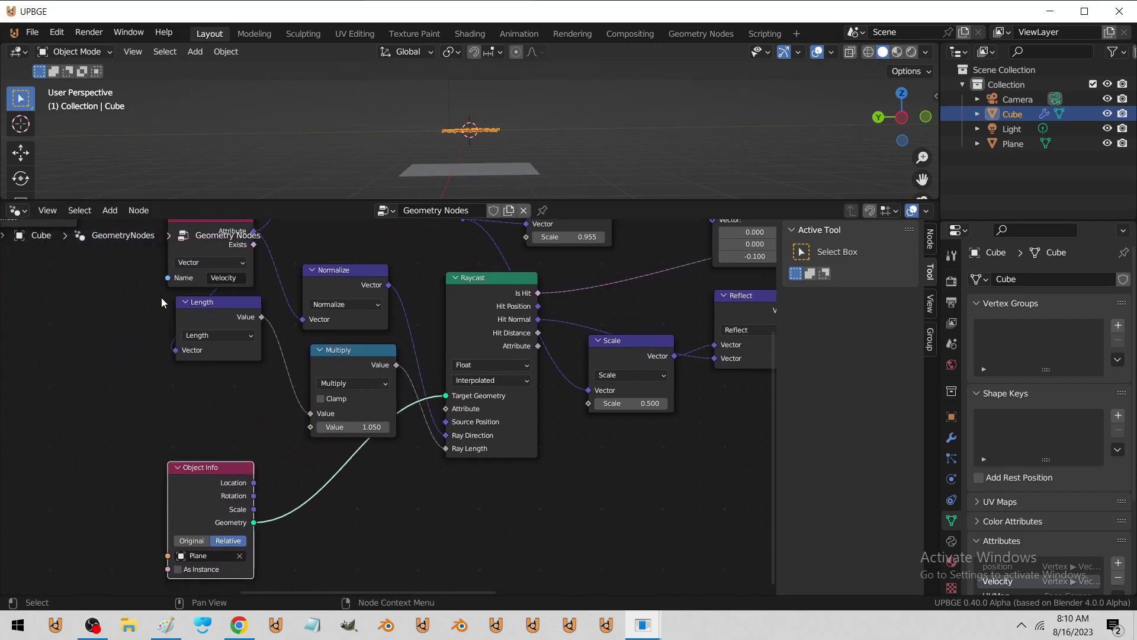
# Add a Position node connected to Raycast's Source Position, and shift the Object Info node below Raycast
pyautogui.click(110, 211)
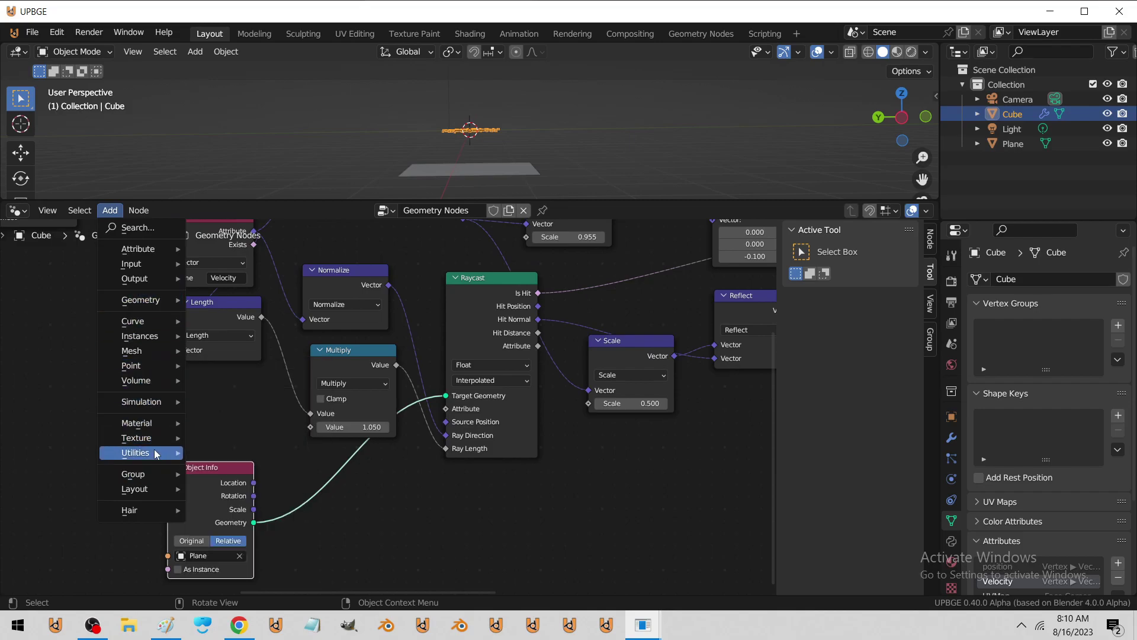
pyautogui.moveTo(158, 452)
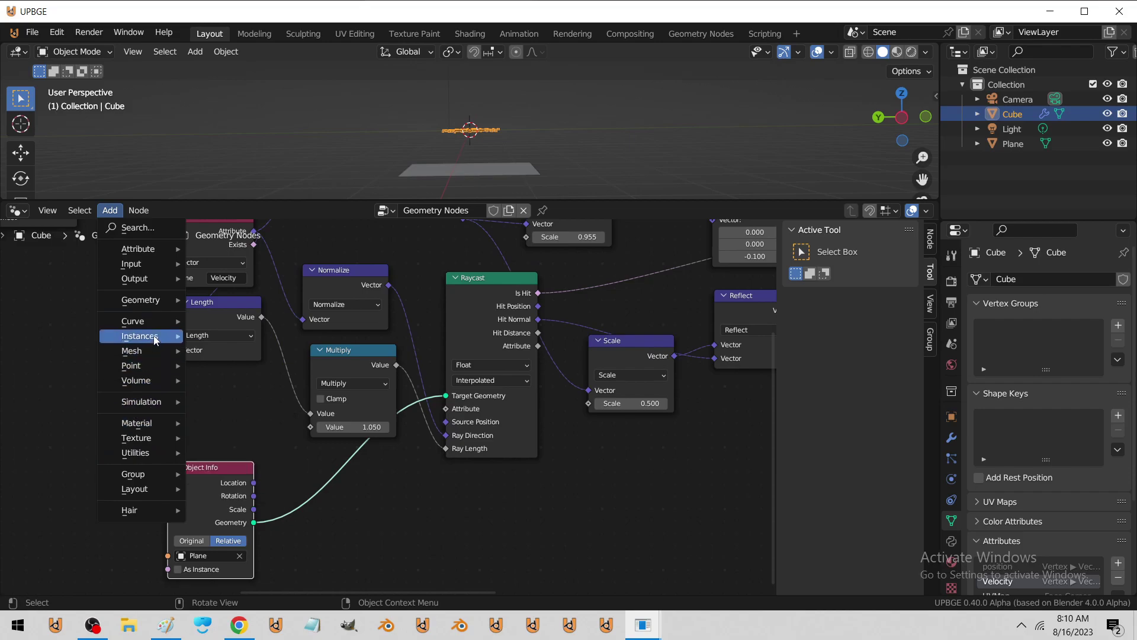
pyautogui.moveTo(153, 301)
pyautogui.moveTo(229, 303)
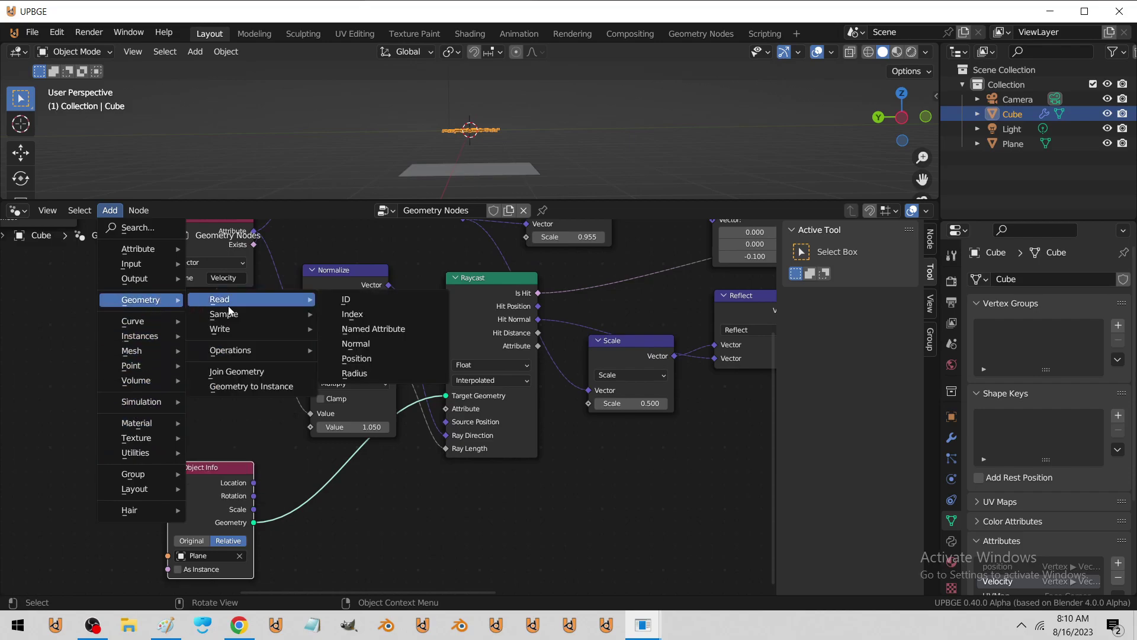
pyautogui.click(356, 358)
pyautogui.click(159, 419)
pyautogui.moveTo(244, 436); pyautogui.dragTo(446, 420)
pyautogui.moveTo(225, 479); pyautogui.dragTo(397, 526)
pyautogui.moveTo(251, 342); pyautogui.dragTo(265, 391, button='middle')
# Duplicate a Scale node, place the copy beneath the Position node, and set its scale to -0.1
pyautogui.click(380, 333)
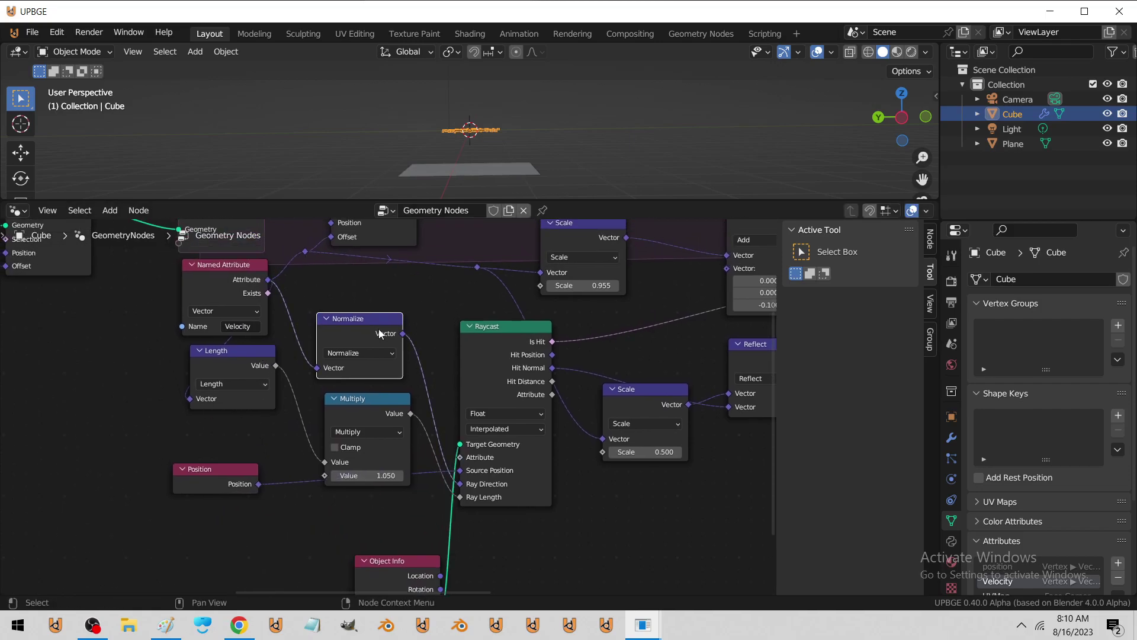
pyautogui.scroll(-2, 390, 340)
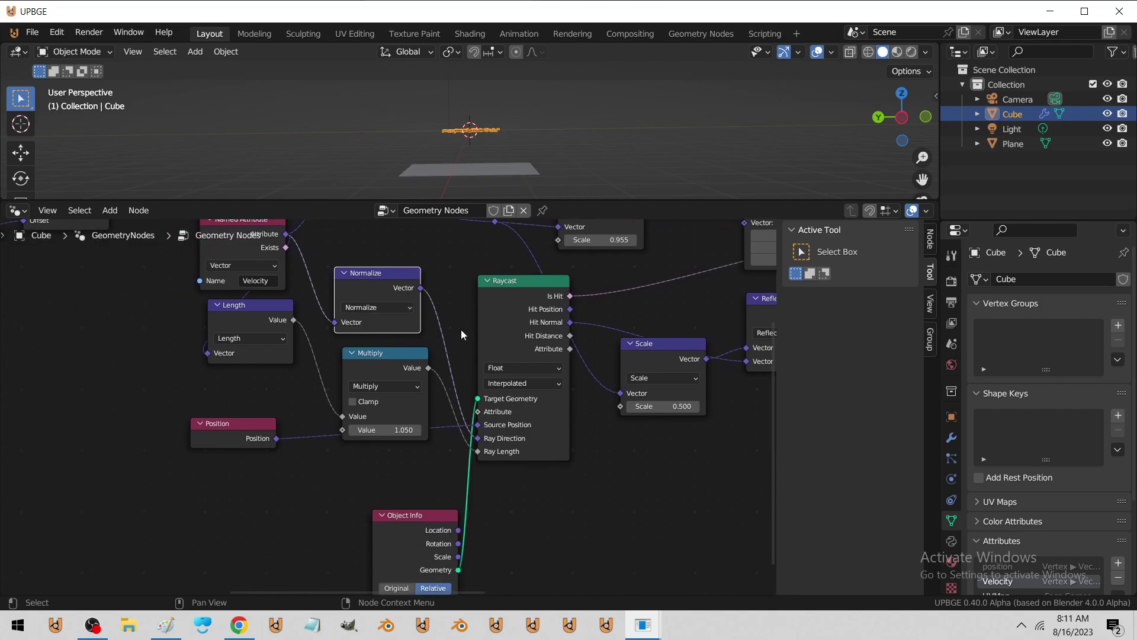
pyautogui.click(591, 371)
pyautogui.hotkey('shift', 'd')
pyautogui.click(351, 485)
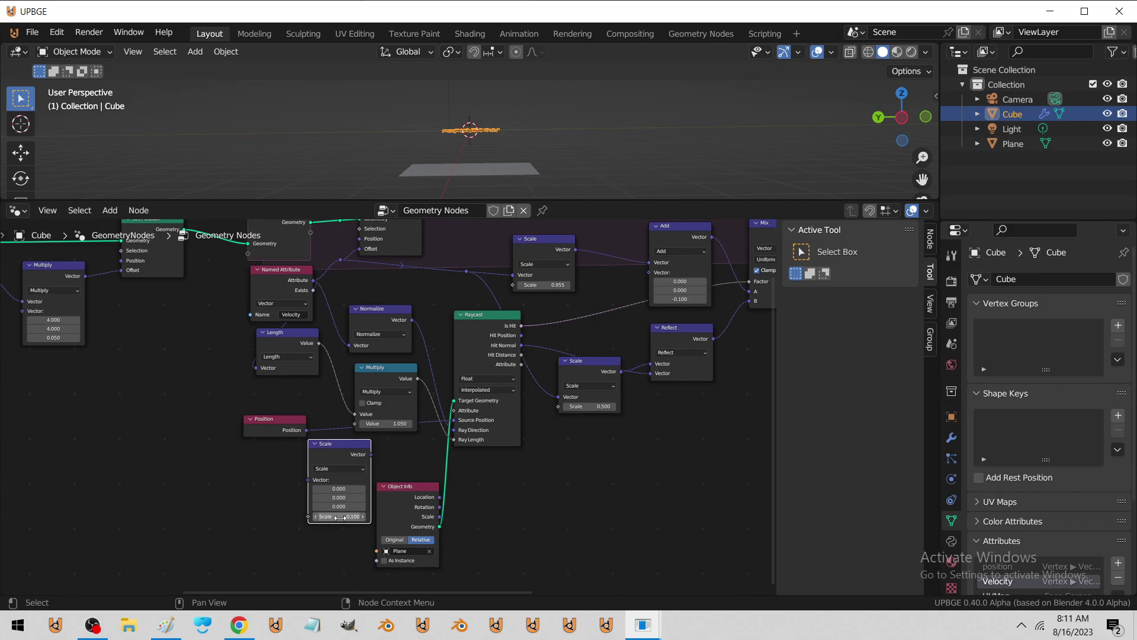
# Duplicate the -0.1 Scale node as an Add node on the Position to Source Position link, and link Scale in before it
pyautogui.scroll(2, 339, 517)
pyautogui.hotkey('shift', 'd')
pyautogui.click(423, 468)
pyautogui.click(418, 463)
pyautogui.click(372, 444)
pyautogui.moveTo(292, 476); pyautogui.dragTo(259, 498)
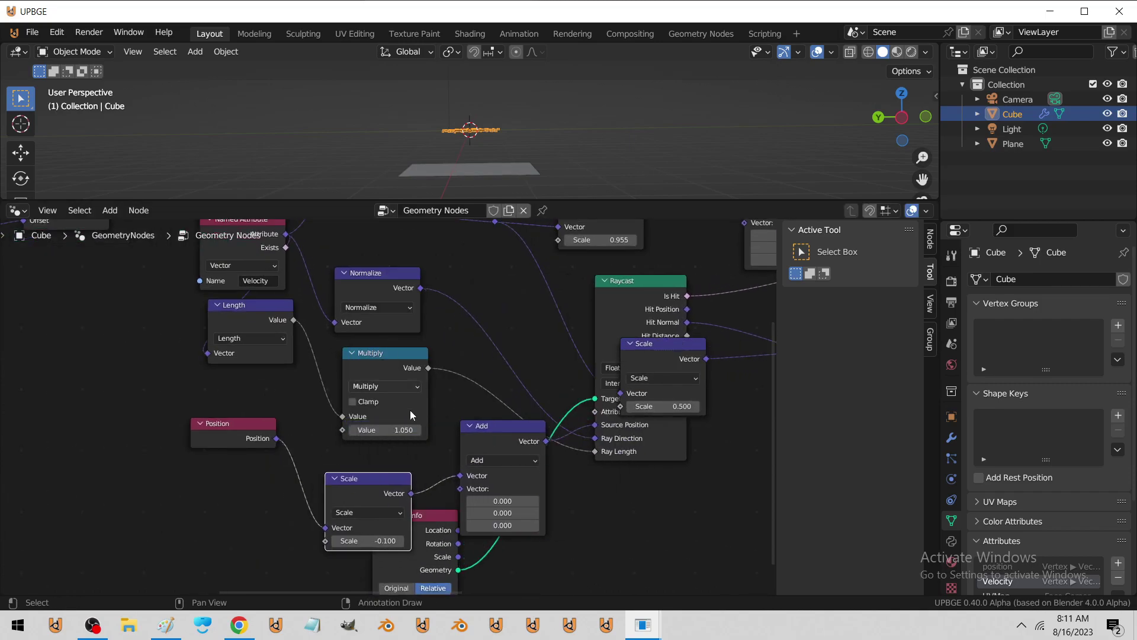
pyautogui.hotkey('ctrl', 'z')
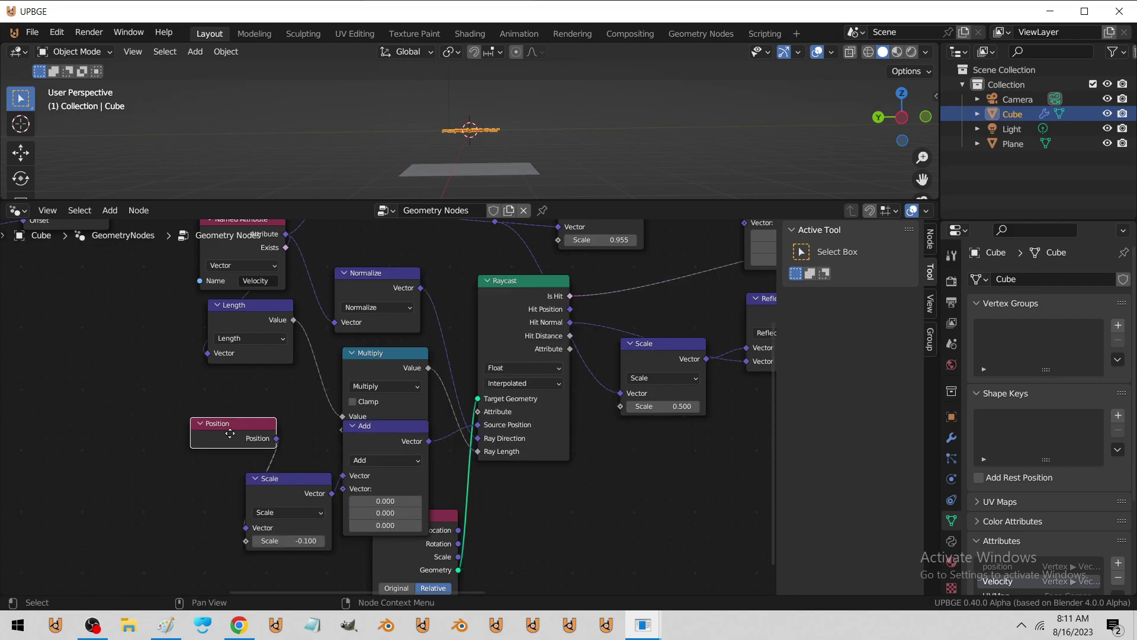
# Feed the -0.1 Scale node from Normalize's Vector, and connect Position and the scaled vector to the Add node's two inputs
pyautogui.moveTo(233, 438); pyautogui.dragTo(130, 440)
pyautogui.moveTo(386, 437); pyautogui.dragTo(399, 433)
pyautogui.moveTo(421, 289); pyautogui.dragTo(402, 328)
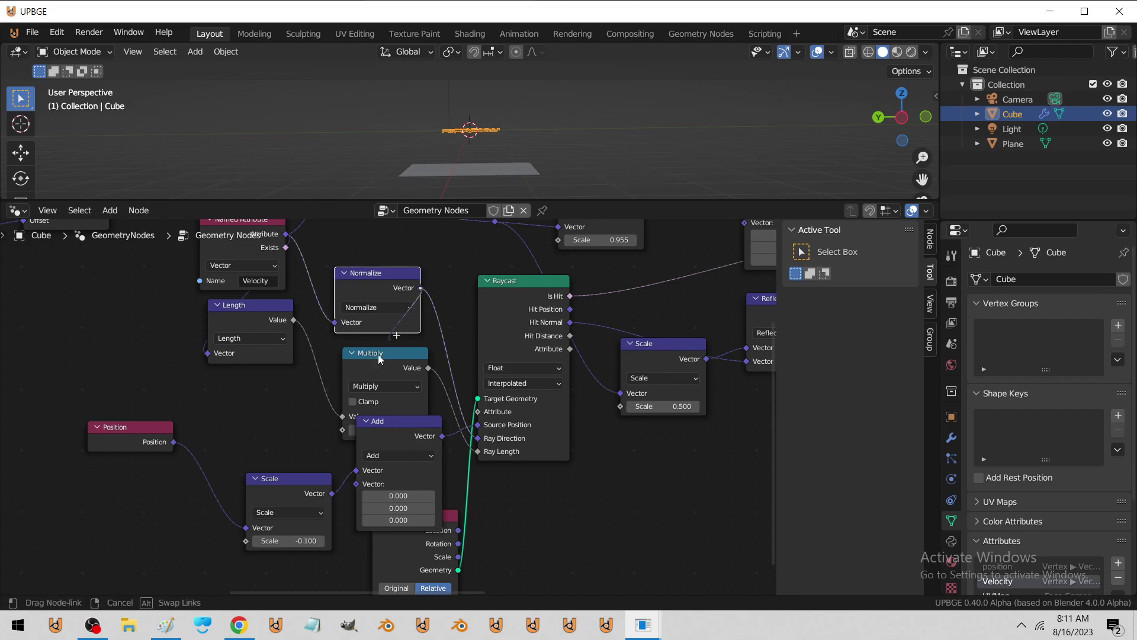
pyautogui.moveTo(340, 394); pyautogui.dragTo(243, 528)
pyautogui.moveTo(174, 444); pyautogui.dragTo(356, 470)
pyautogui.moveTo(332, 494); pyautogui.dragTo(356, 484)
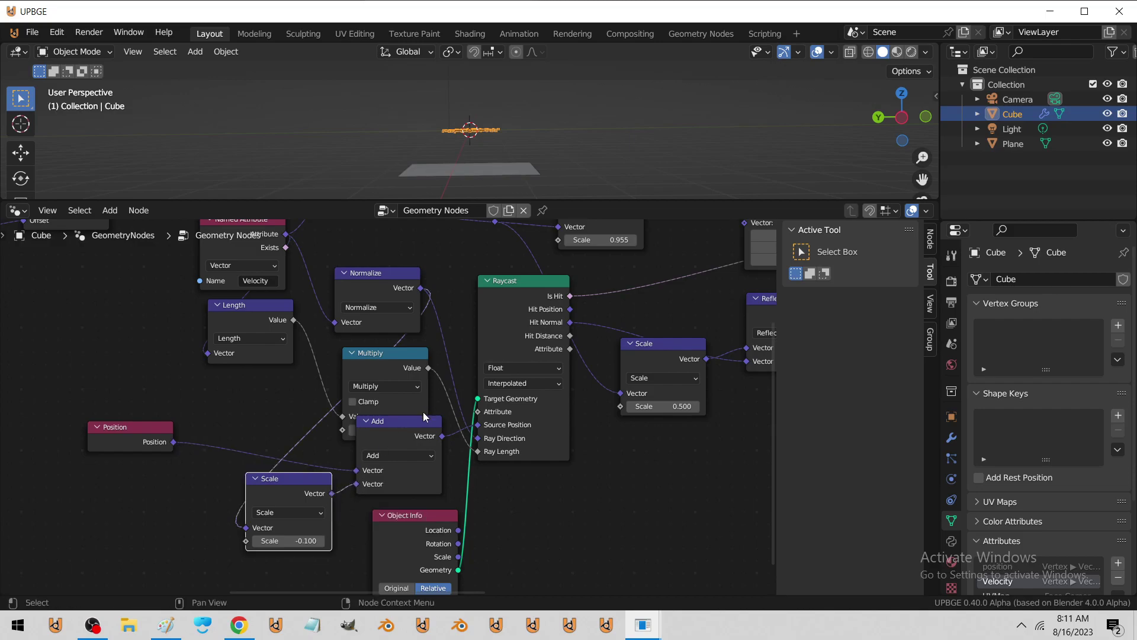
# Set the scale of the node offsetting the ray's source position to -0.05
pyautogui.click(292, 536)
pyautogui.write('-0.05')
pyautogui.press('Return')
# Rotate the Plane about the X axis into a slope, and play the simulation to test it
pyautogui.moveTo(481, 125); pyautogui.dragTo(467, 165, button='middle')
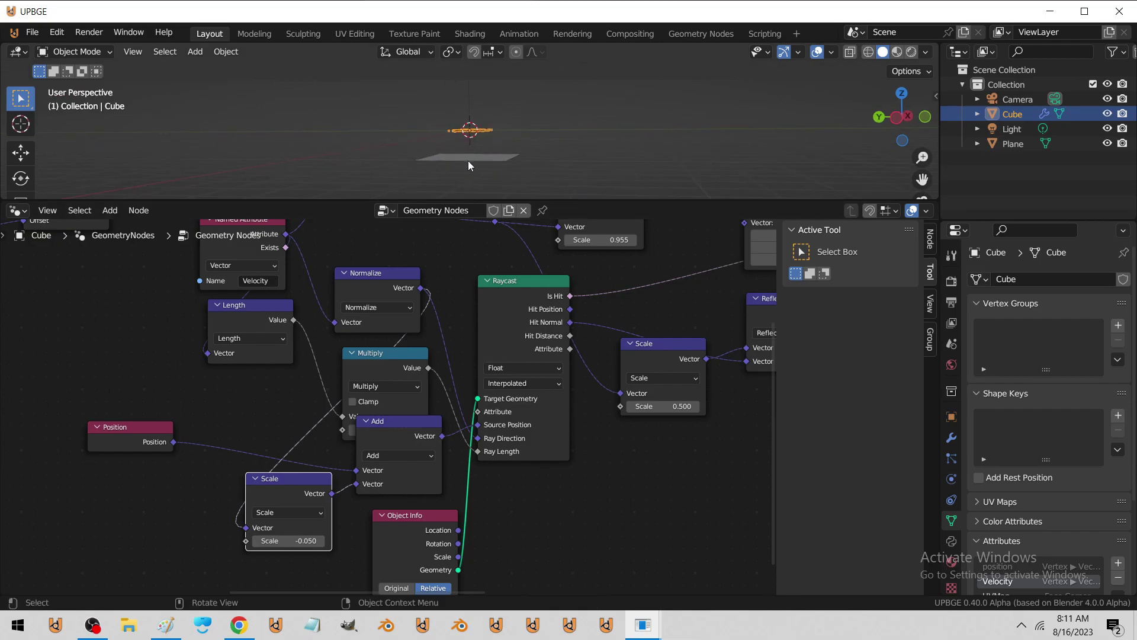
pyautogui.click(468, 161)
pyautogui.press('r')
pyautogui.press('x')
pyautogui.click(554, 173)
pyautogui.press('space')
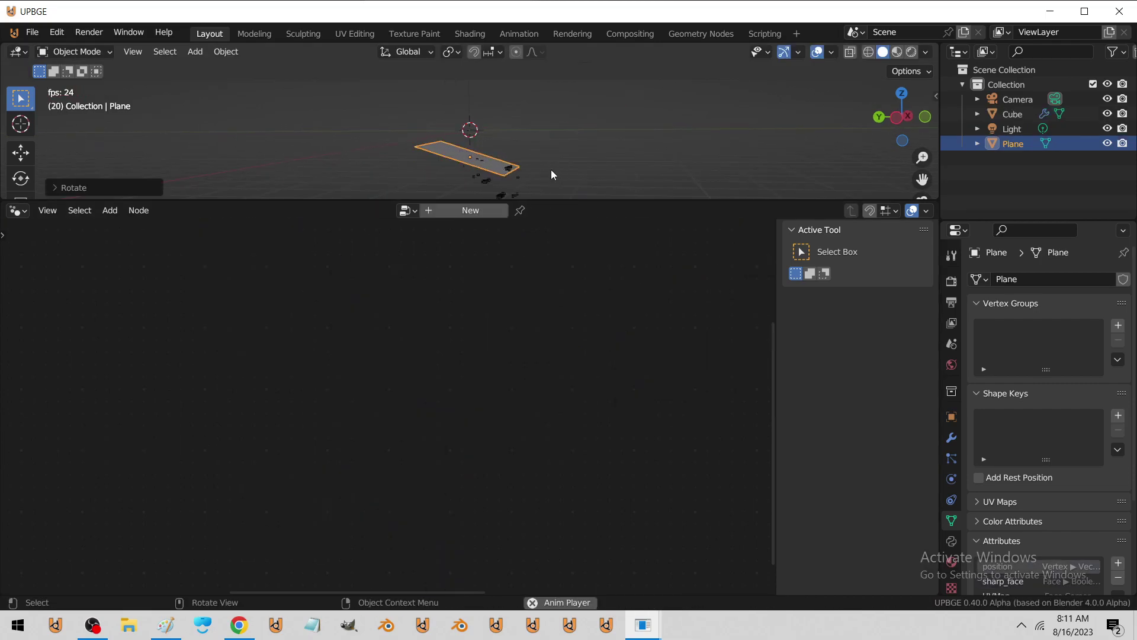
pyautogui.press('Escape')
# Reselect the Cube and rearrange the Multiply, Add and Object Info nodes so they no longer overlap
pyautogui.moveTo(545, 170); pyautogui.dragTo(519, 163, button='middle')
pyautogui.click(474, 127)
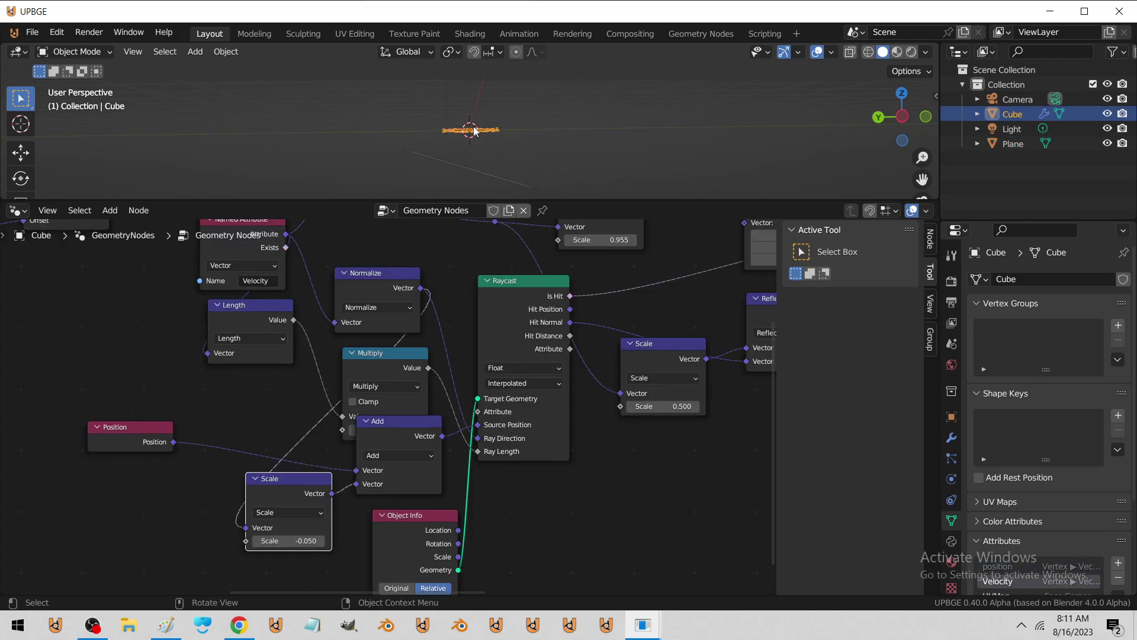
pyautogui.scroll(4, 468, 139)
pyautogui.moveTo(470, 140); pyautogui.dragTo(472, 151, button='middle')
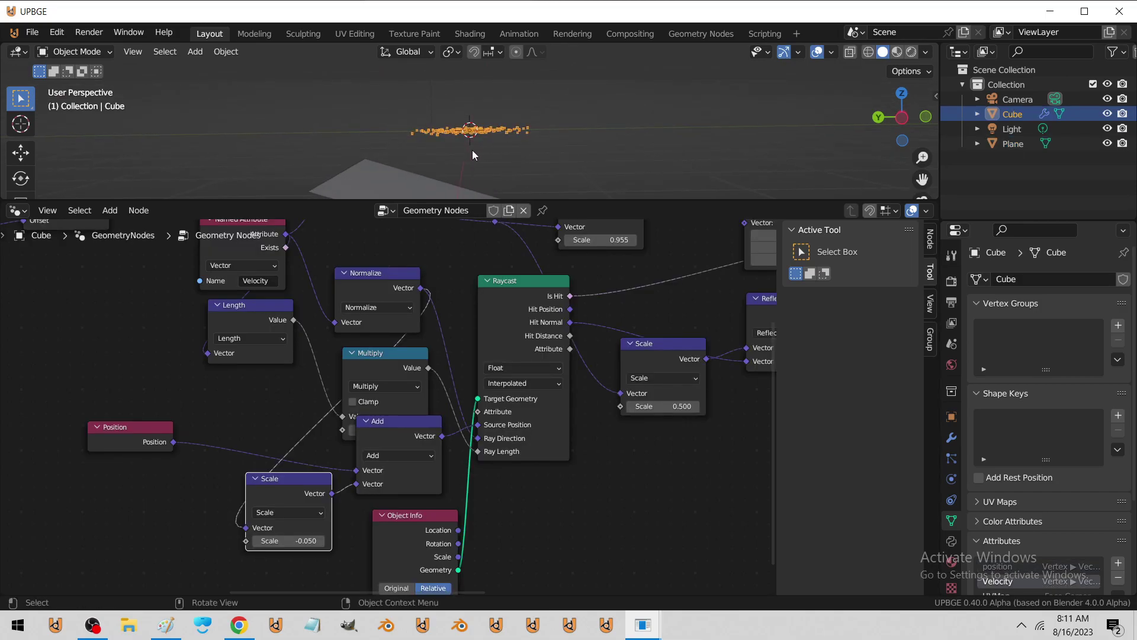
pyautogui.scroll(-4, 393, 425)
pyautogui.moveTo(416, 421); pyautogui.dragTo(346, 438, button='middle')
pyautogui.moveTo(419, 356); pyautogui.dragTo(428, 338)
pyautogui.scroll(4, 417, 359)
pyautogui.moveTo(302, 446); pyautogui.dragTo(290, 466)
pyautogui.moveTo(393, 421); pyautogui.dragTo(389, 330, button='middle')
pyautogui.moveTo(288, 465); pyautogui.dragTo(271, 492)
pyautogui.moveTo(273, 377); pyautogui.dragTo(272, 388)
# Set the Ray Length multiplier to 1.1 and play the simulation twice on the sloped Plane
pyautogui.doubleClick(295, 364)
pyautogui.write('1.1')
pyautogui.press('Return')
pyautogui.press('space')
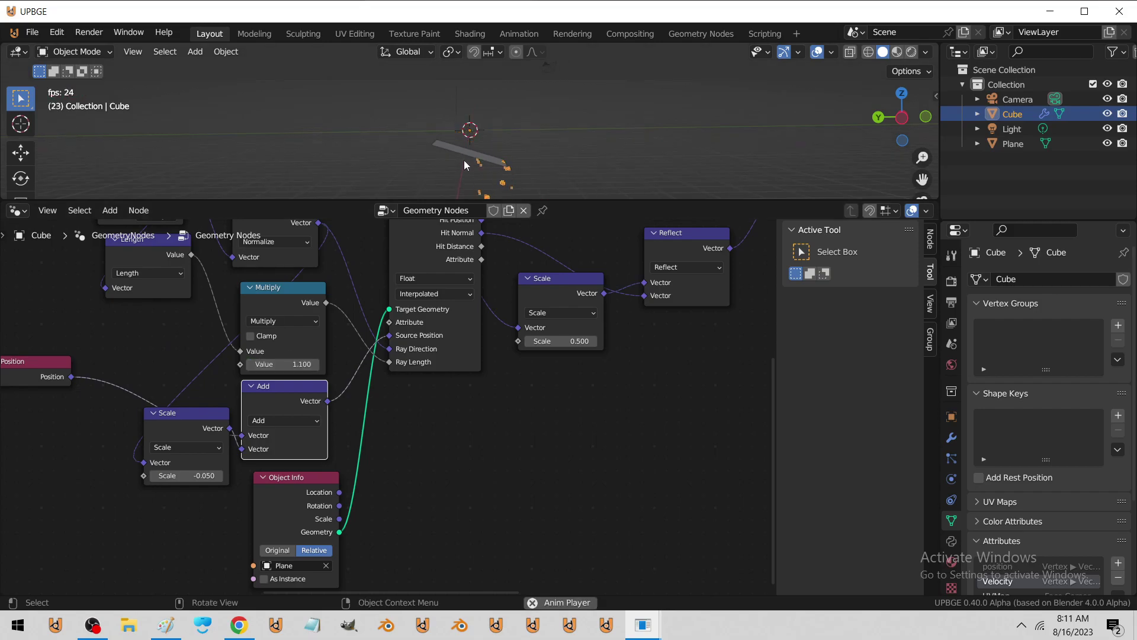
pyautogui.press('Escape')
pyautogui.press('space')
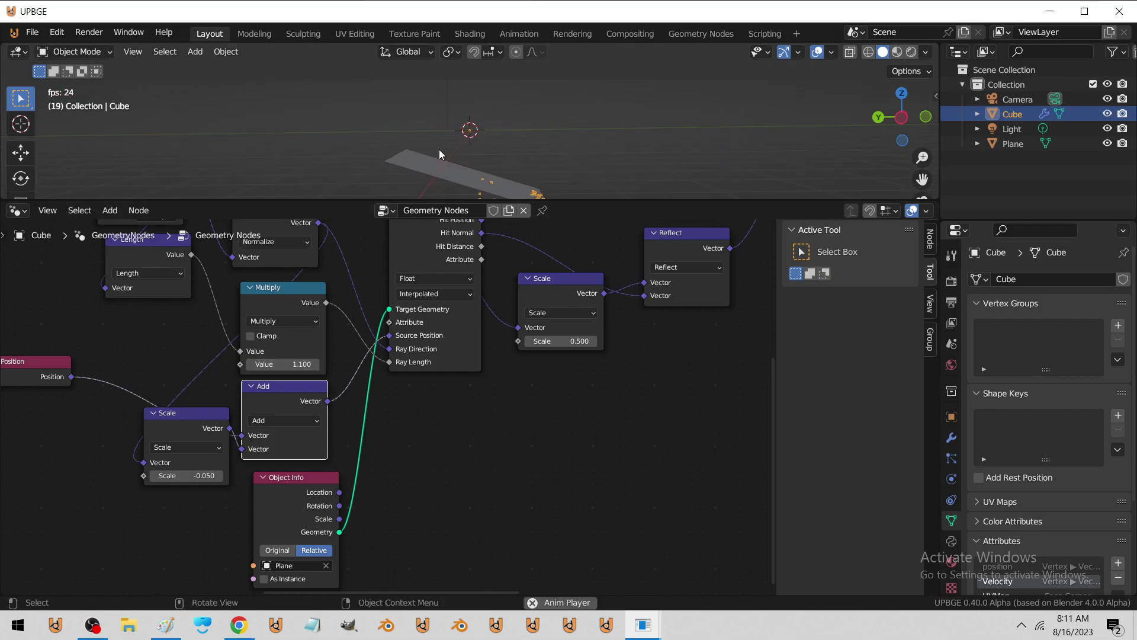
pyautogui.press('Escape')
# Set the Ray Length multiplier to 1.15 and play the simulation again
pyautogui.click(270, 360)
pyautogui.click(283, 362)
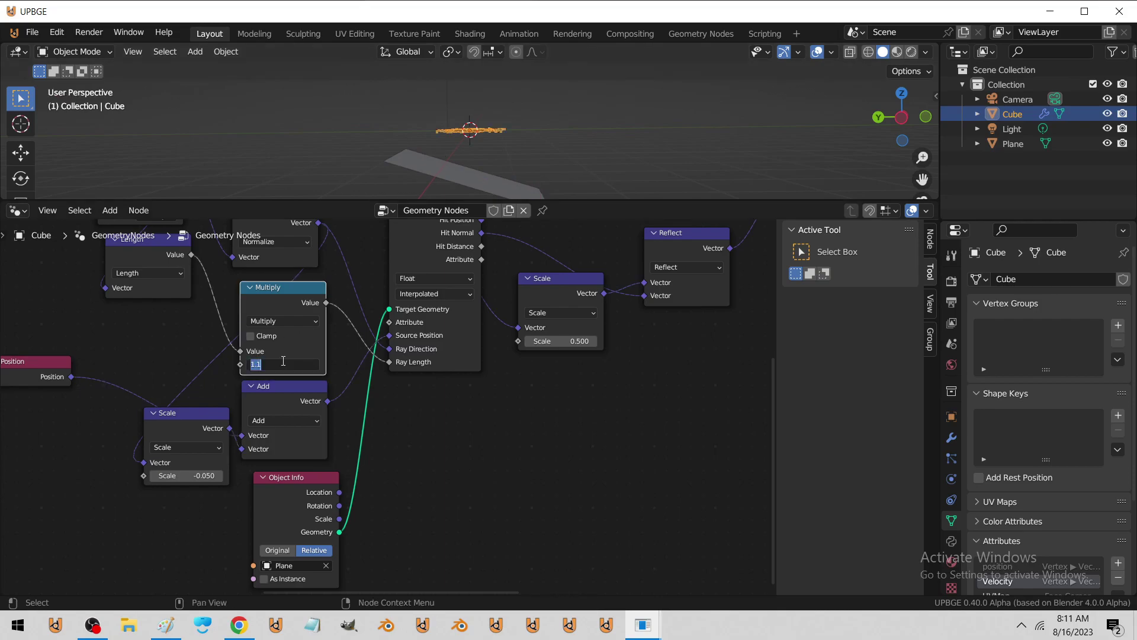
pyautogui.write('1.15')
pyautogui.press('Return')
pyautogui.press('space')
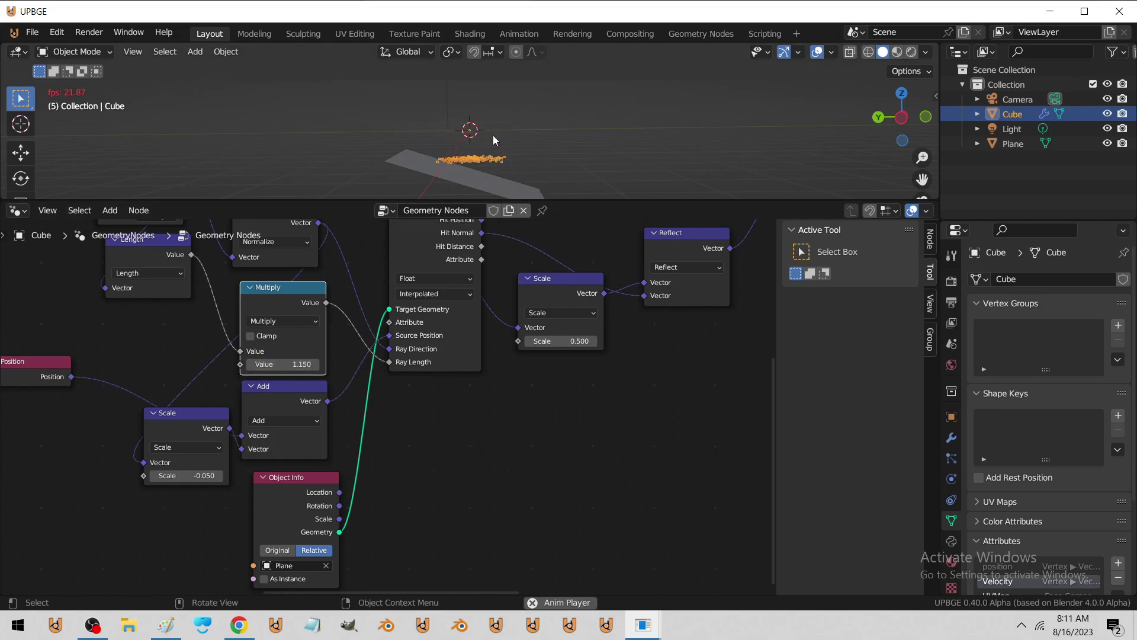
pyautogui.press('Escape')
# Shift the Set Position node inside the simulation zone farther from Simulation Input
pyautogui.moveTo(494, 136); pyautogui.dragTo(477, 168, button='middle')
pyautogui.scroll(-3, 330, 359)
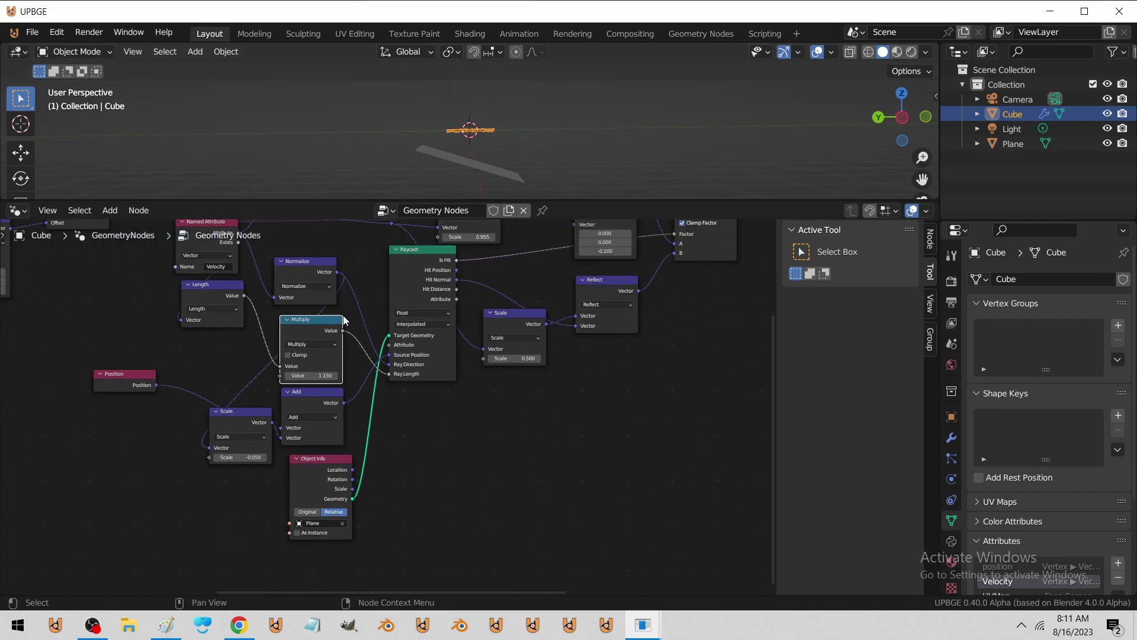
pyautogui.scroll(1, 330, 359)
pyautogui.scroll(3, 330, 359)
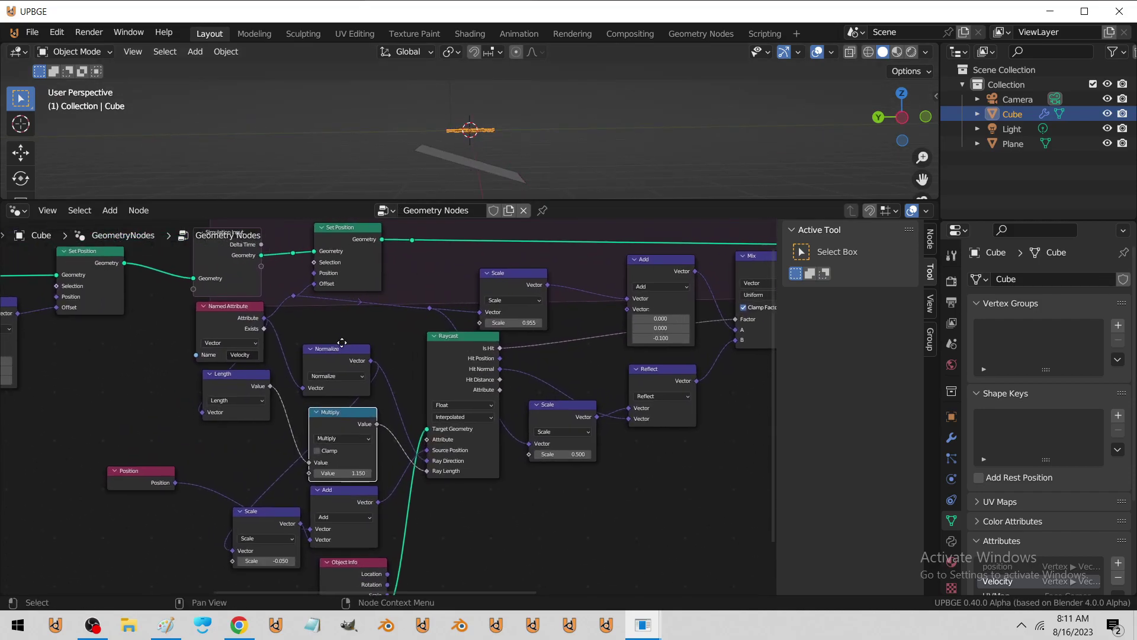
pyautogui.scroll(2, 343, 331)
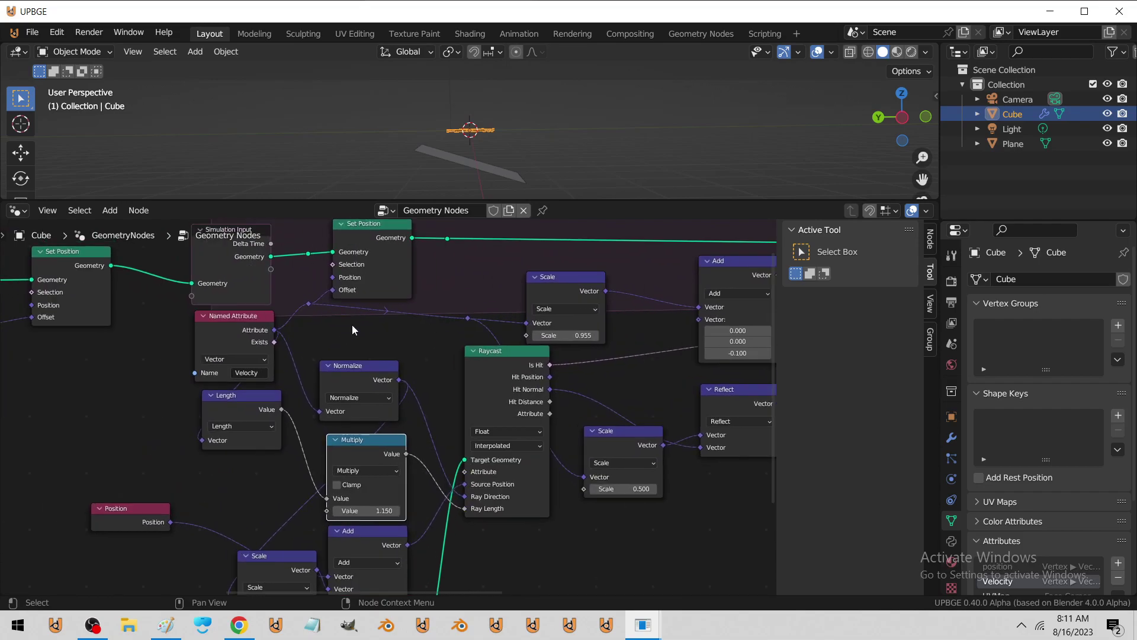
pyautogui.moveTo(345, 276); pyautogui.dragTo(366, 275)
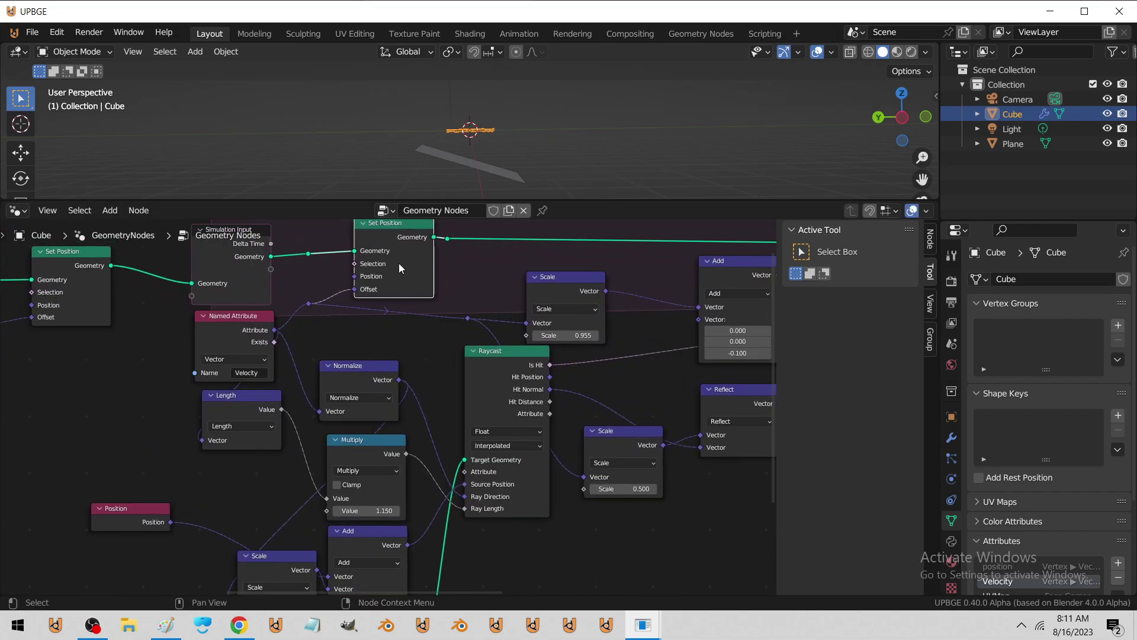
# Insert a Capture Attribute node between Simulation Input and Set Position, with its data type set to Vector
pyautogui.click(110, 210)
pyautogui.moveTo(140, 248)
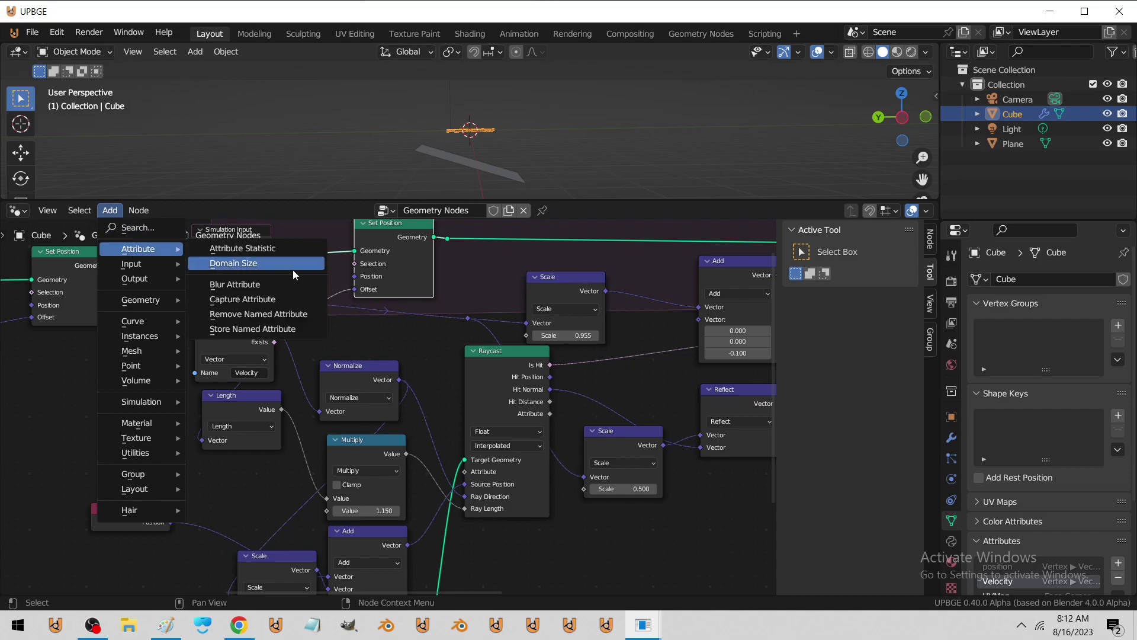
pyautogui.click(275, 303)
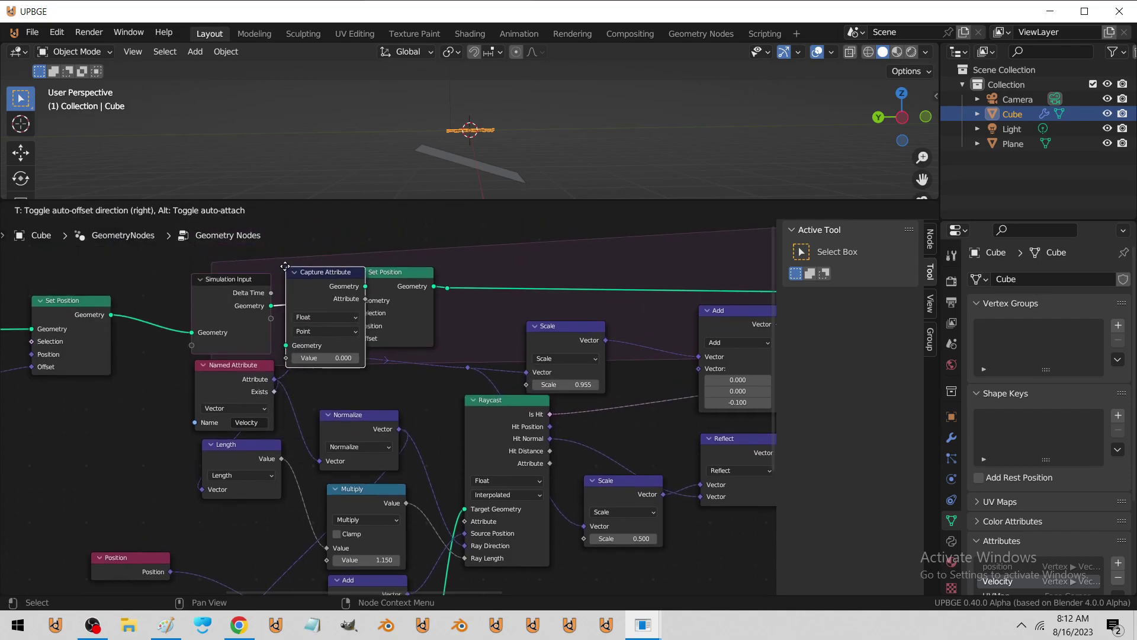
pyautogui.click(294, 284)
pyautogui.click(347, 316)
pyautogui.click(347, 351)
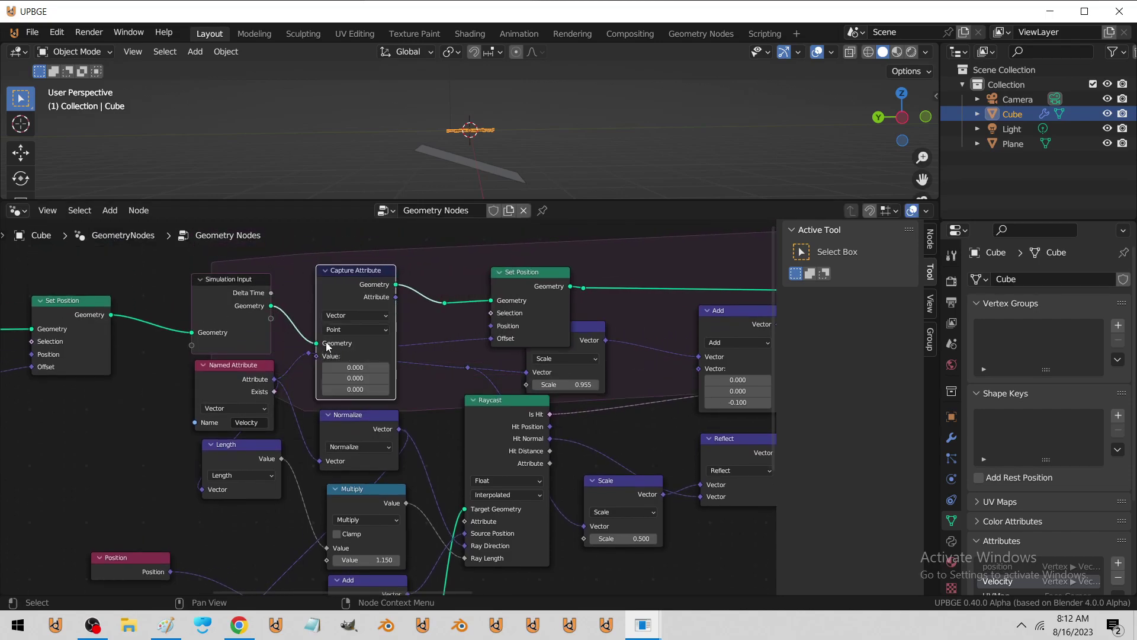
pyautogui.moveTo(340, 340); pyautogui.dragTo(375, 324, button='middle')
pyautogui.click(376, 314)
pyautogui.click(379, 313)
# Connect Position to Capture Attribute's Value, and its Attribute output to the first Vector of the source-position Add node
pyautogui.moveTo(386, 429); pyautogui.dragTo(413, 389, button='middle')
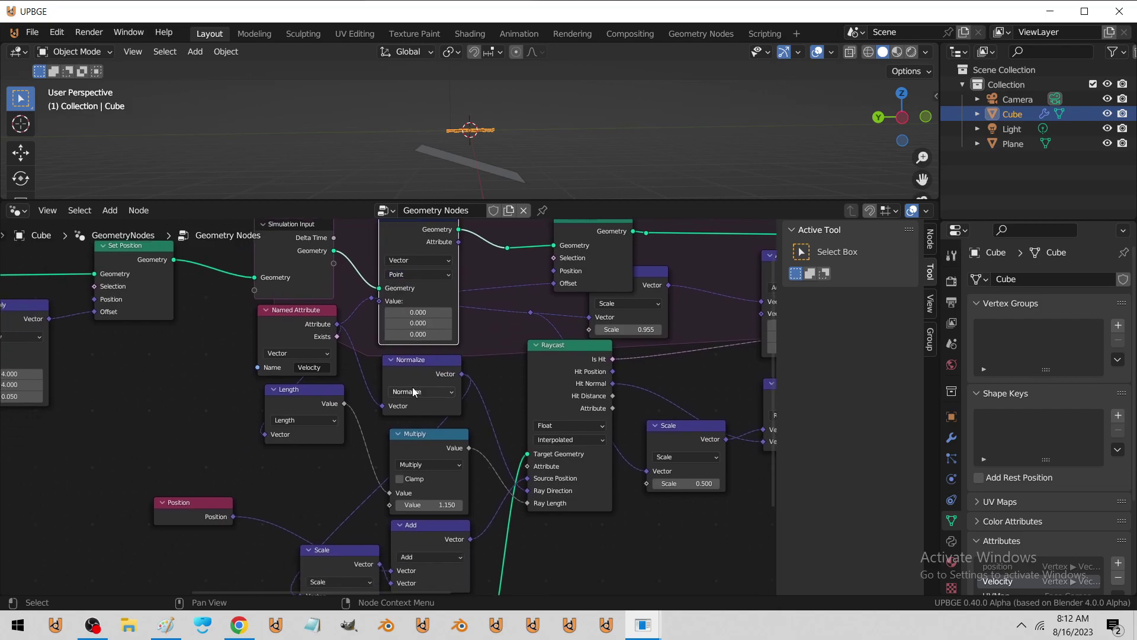
pyautogui.moveTo(230, 518); pyautogui.dragTo(382, 303)
pyautogui.moveTo(430, 318); pyautogui.dragTo(385, 317, button='middle')
pyautogui.click(415, 244)
pyautogui.moveTo(415, 242); pyautogui.dragTo(349, 557)
# Play the simulation twice to check how the particles collide with the sloped Plane
pyautogui.press('space')
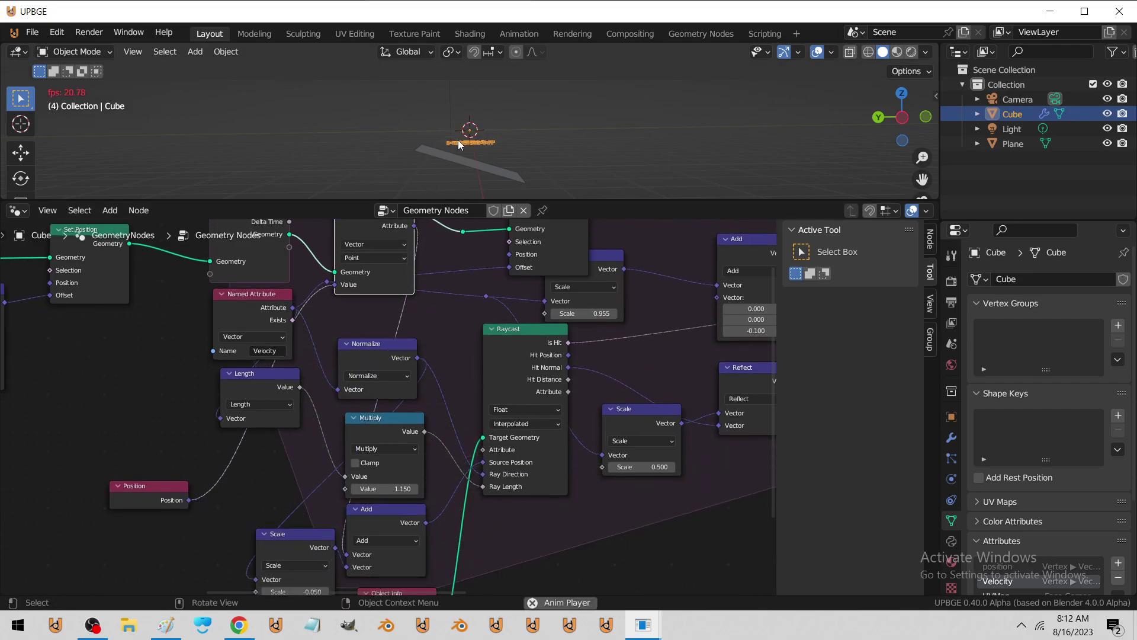
pyautogui.press('Escape')
pyautogui.scroll(3, 474, 168)
pyautogui.press('space')
pyautogui.moveTo(478, 180)
pyautogui.mouseDown(button='middle')
pyautogui.moveTo(496, 178)
pyautogui.moveTo(481, 176)
pyautogui.mouseUp(button='middle')
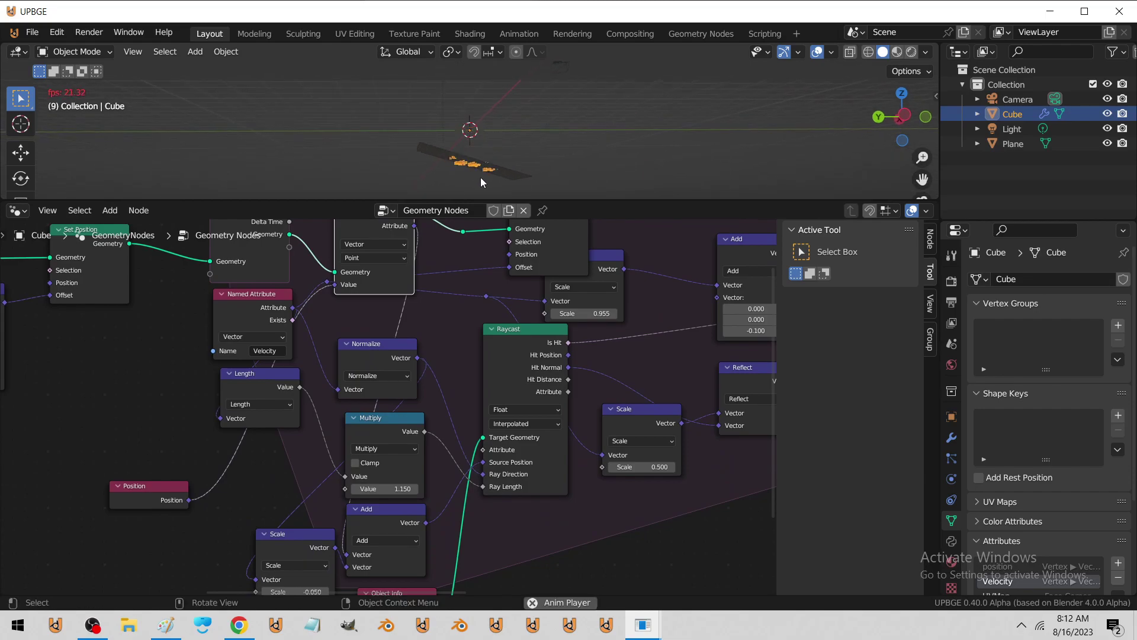
pyautogui.press('Escape')
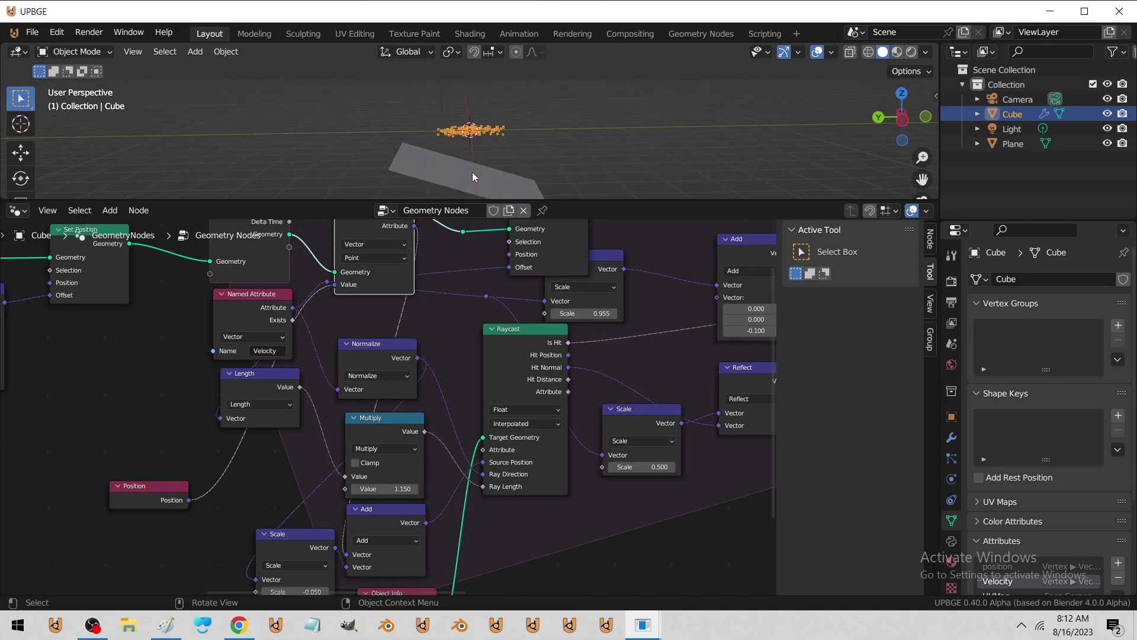
# Set the Scale node feeding Reflect to 0.9 and play the simulation twice to check the bounce
pyautogui.scroll(-1, 393, 382)
pyautogui.moveTo(514, 453); pyautogui.dragTo(403, 404, button='middle')
pyautogui.scroll(1, 402, 404)
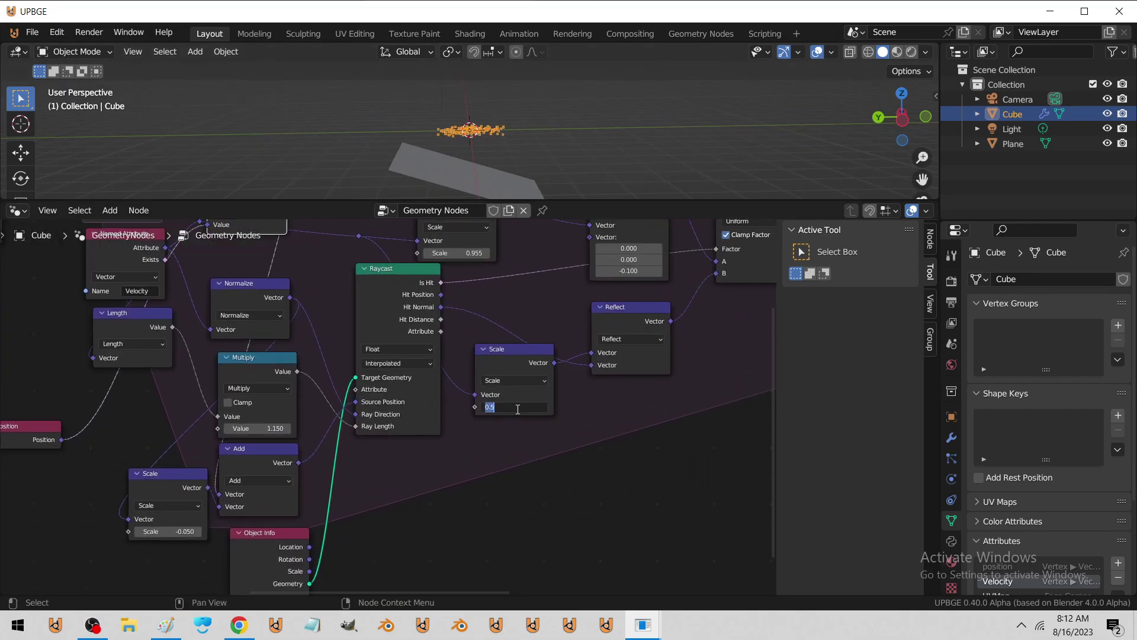
pyautogui.write('0.9')
pyautogui.press('Return')
pyautogui.press('space')
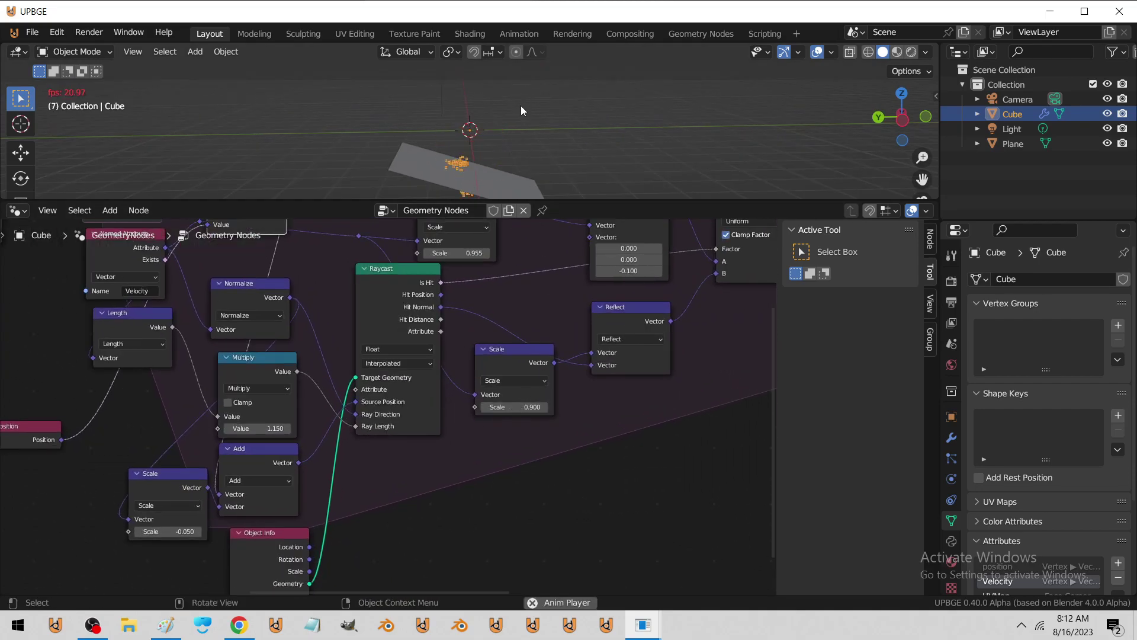
pyautogui.press('Escape')
pyautogui.press('space')
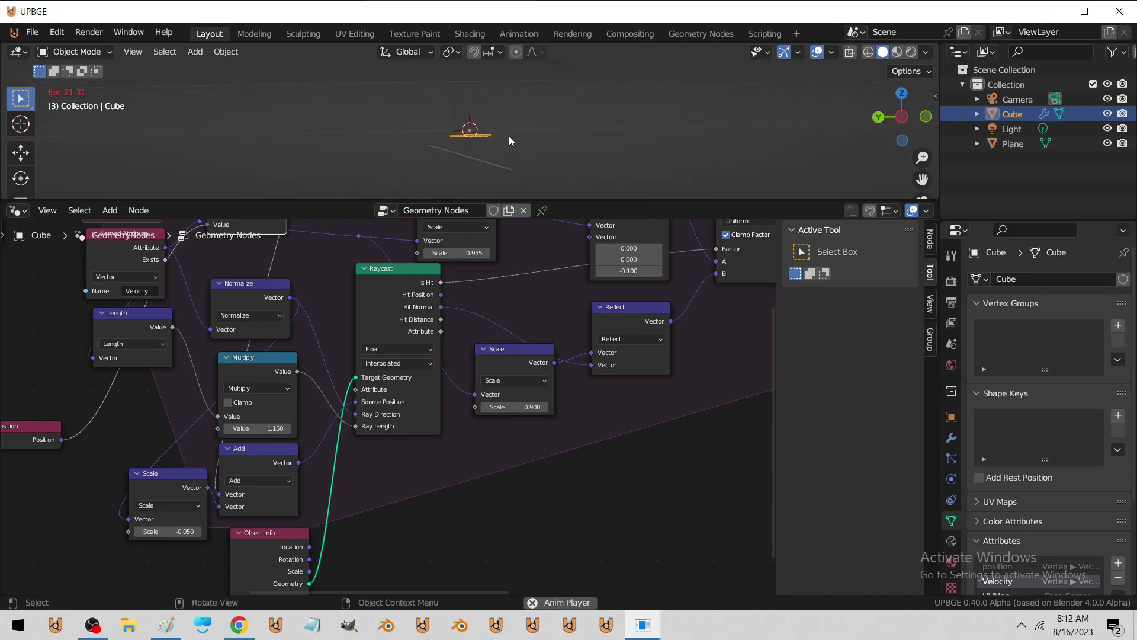
pyautogui.press('Escape')
# Set the Z value of the gravity Add node to -0.05 and play the simulation to check the fall
pyautogui.moveTo(628, 324); pyautogui.dragTo(503, 346, button='middle')
pyautogui.click(510, 292)
pyautogui.write('-0.05')
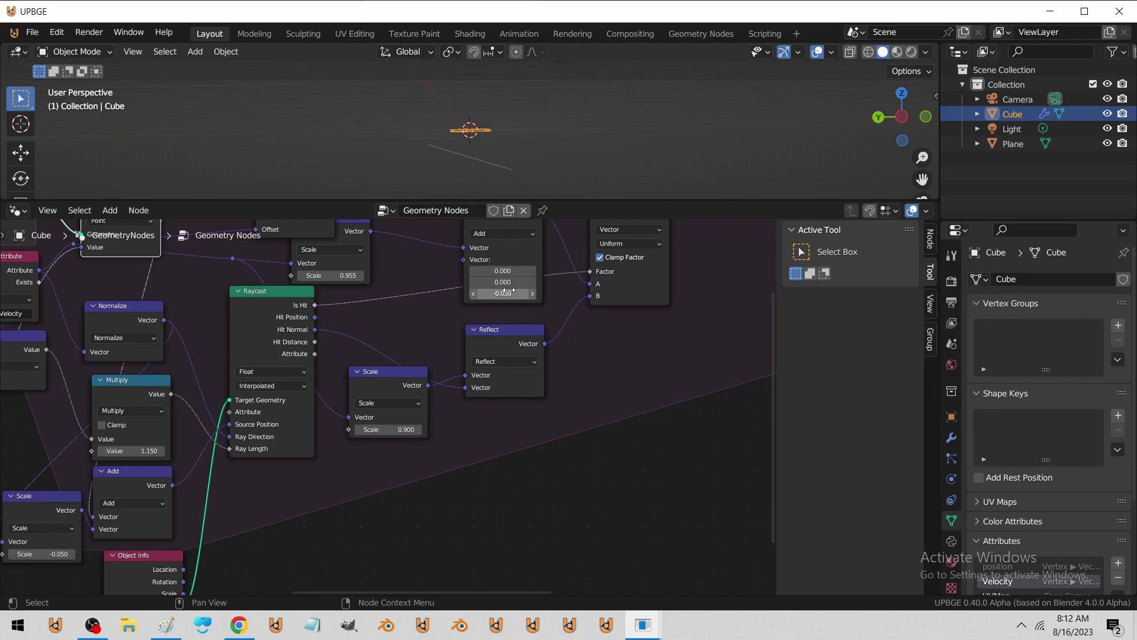
pyautogui.press('Return')
pyautogui.press('space')
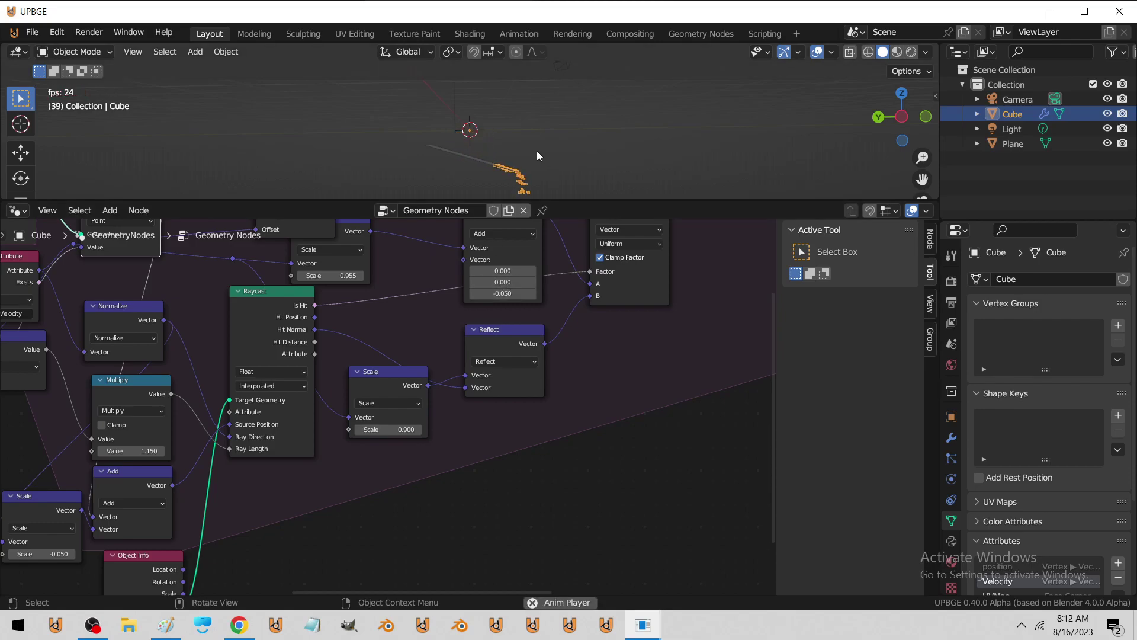
pyautogui.press('Escape')
# Reduce gravity by setting the Add node's Z value to -0.025, and play the simulation while viewing the Plane from another angle
pyautogui.click(508, 293)
pyautogui.press('BackSpace')
pyautogui.write('25')
pyautogui.press('Return')
pyautogui.press('space')
pyautogui.moveTo(491, 137)
pyautogui.mouseDown(button='middle')
pyautogui.moveTo(430, 154)
pyautogui.moveTo(506, 151)
pyautogui.mouseUp(button='middle')
pyautogui.press('Escape')
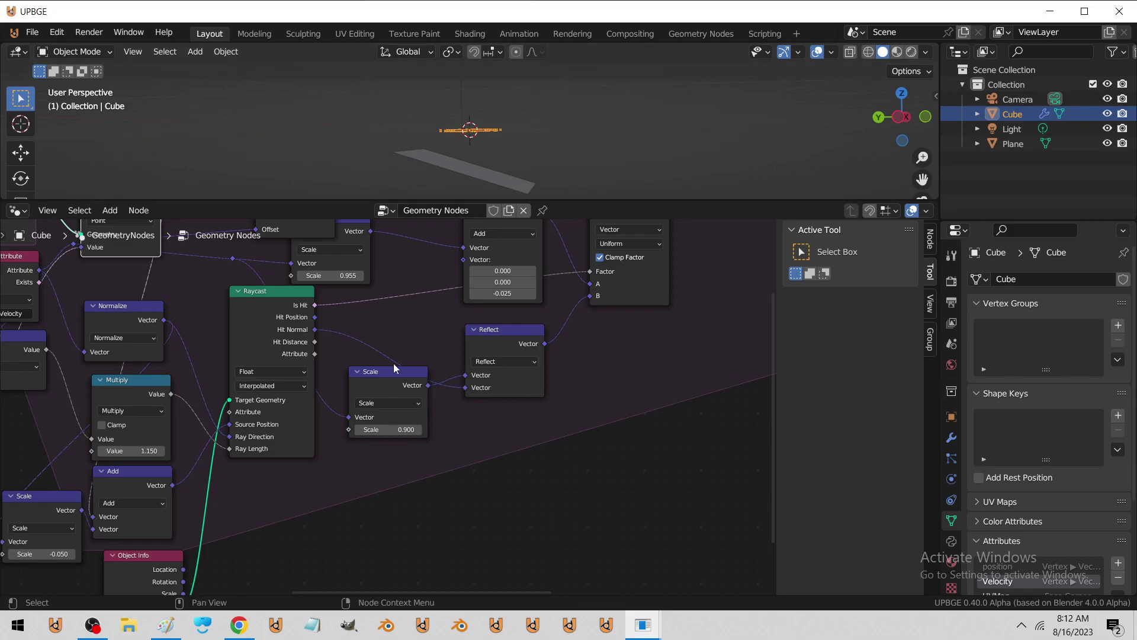
# Set the Scale node feeding Reflect to 0.95 and play the simulation
pyautogui.click(398, 427)
pyautogui.press('space')
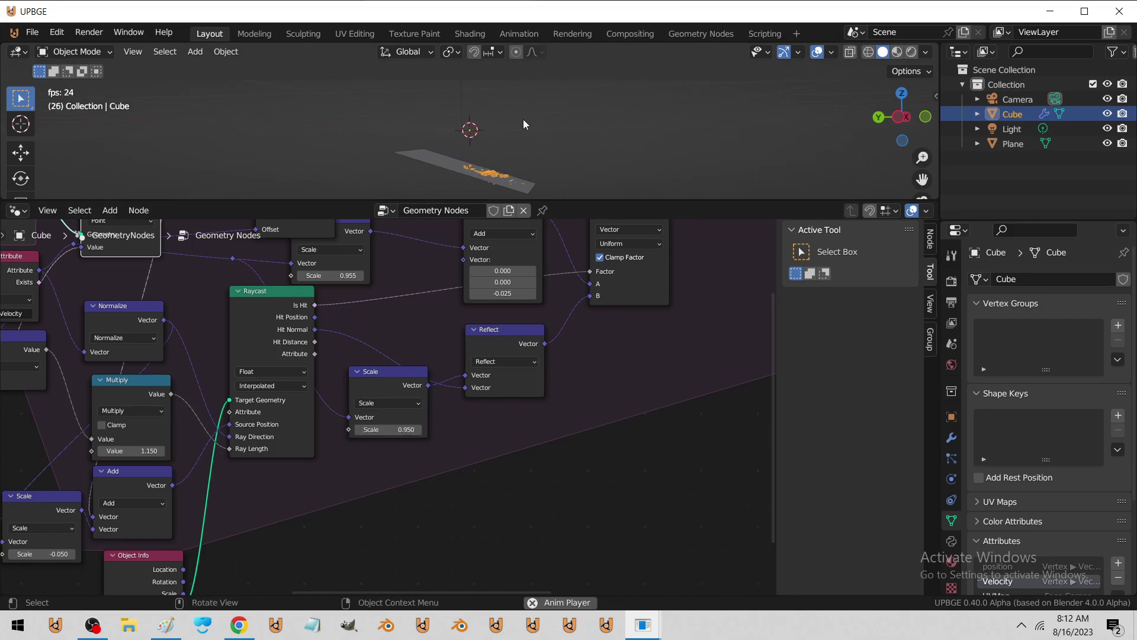
pyautogui.press('Escape')
# Set the gravity Add node's Z value to -0.013 and test the simulation in a maximized 3D viewport
pyautogui.doubleClick(500, 295)
pyautogui.write('-0.013')
pyautogui.press('Return')
pyautogui.press('space')
pyautogui.moveTo(483, 120); pyautogui.dragTo(486, 276, button='middle')
pyautogui.hotkey('ctrl', 'space')
pyautogui.press('Escape')
pyautogui.moveTo(534, 329); pyautogui.dragTo(489, 374, button='middle')
pyautogui.press('space')
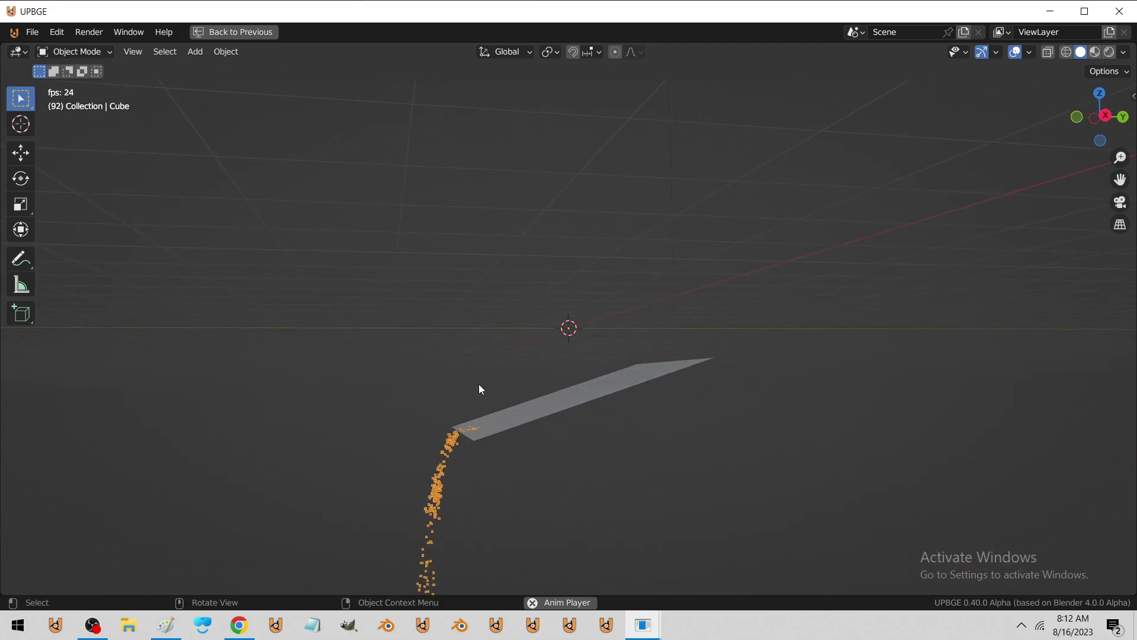
pyautogui.press('Escape')
# Restore the full layout, set the ray-length Multiply node's value to 1.000, and play the simulation
pyautogui.hotkey('ctrl', 'space')
pyautogui.moveTo(287, 470); pyautogui.dragTo(312, 456, button='middle')
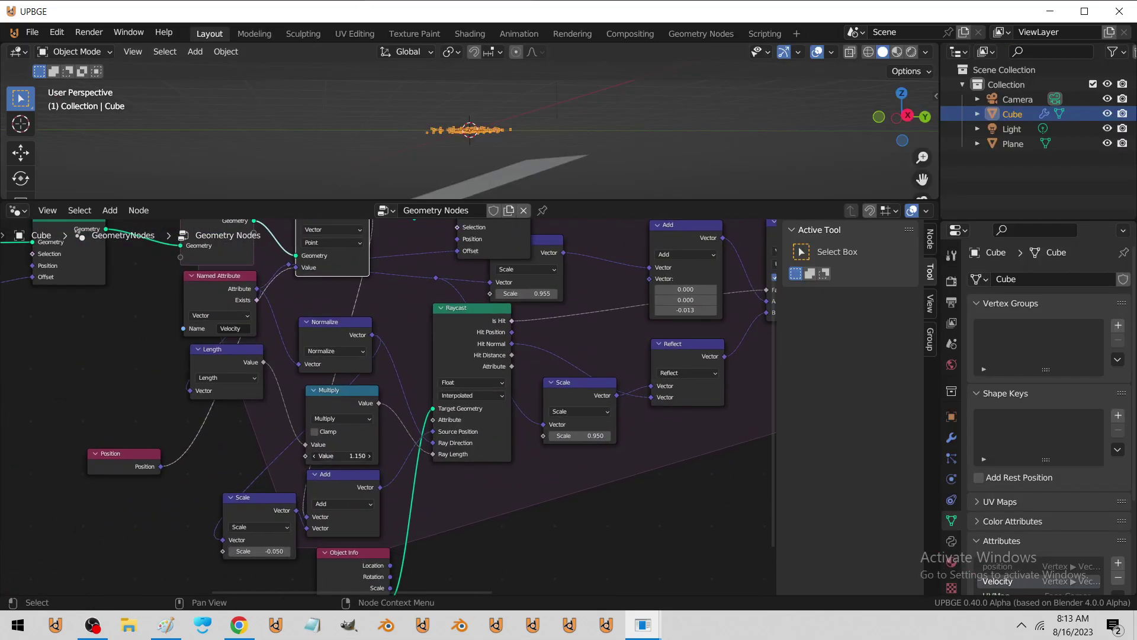
pyautogui.press('space')
pyautogui.moveTo(476, 171); pyautogui.dragTo(398, 199, button='middle')
pyautogui.press('Escape')
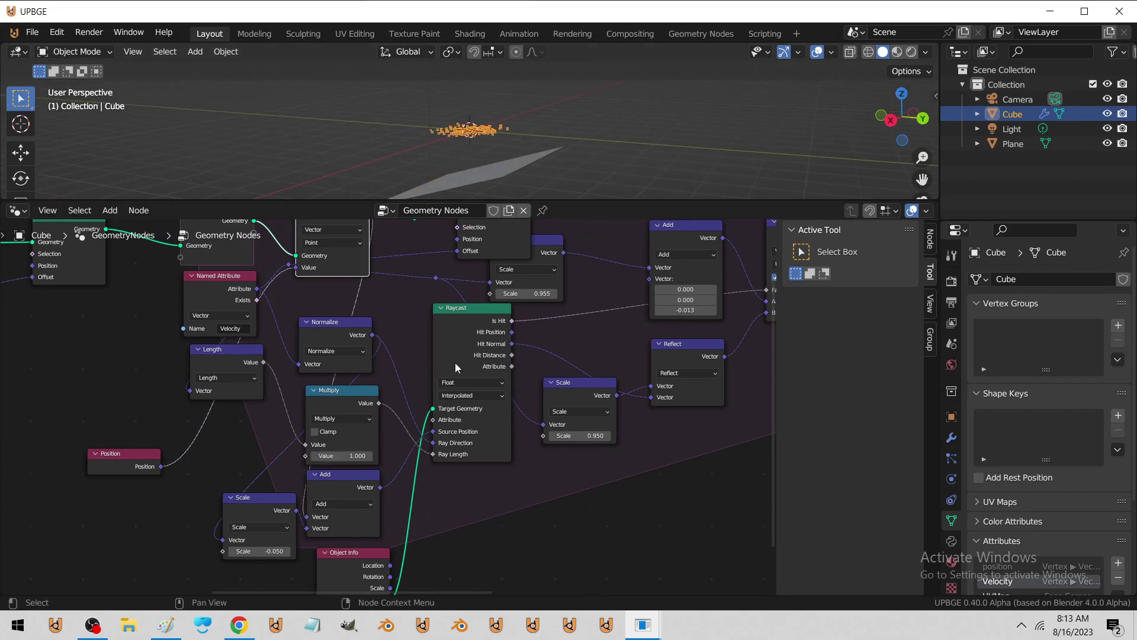
# Set the Scale node feeding the source-position Add node to -0.150 and start playing the simulation
pyautogui.moveTo(470, 491); pyautogui.dragTo(355, 480, button='middle')
pyautogui.moveTo(214, 459); pyautogui.dragTo(291, 358, button='middle')
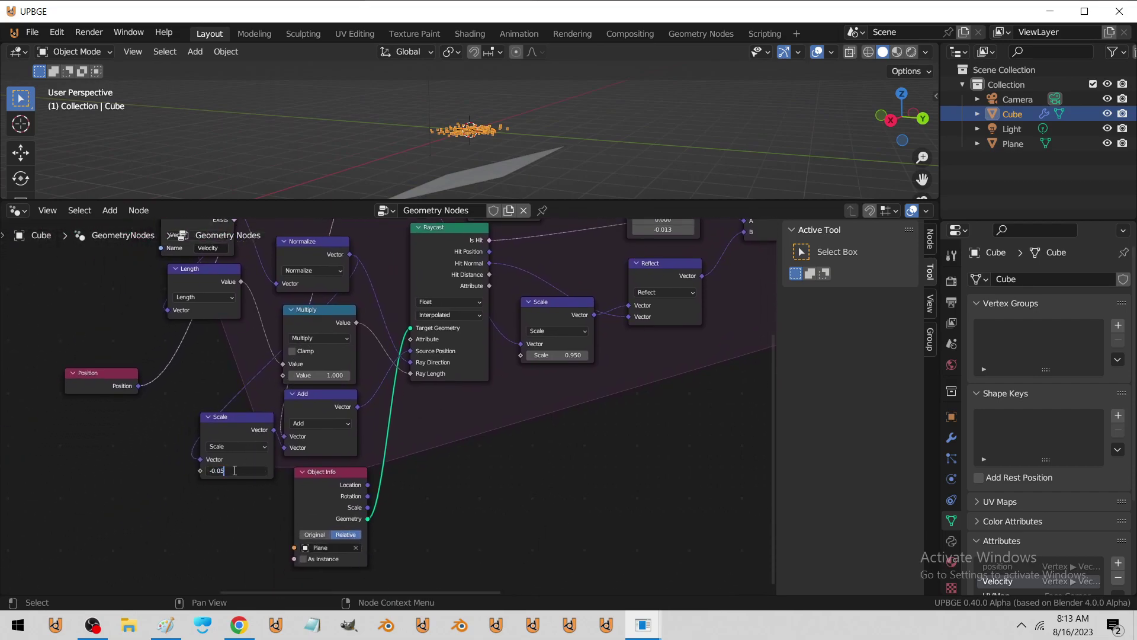
pyautogui.press('space')
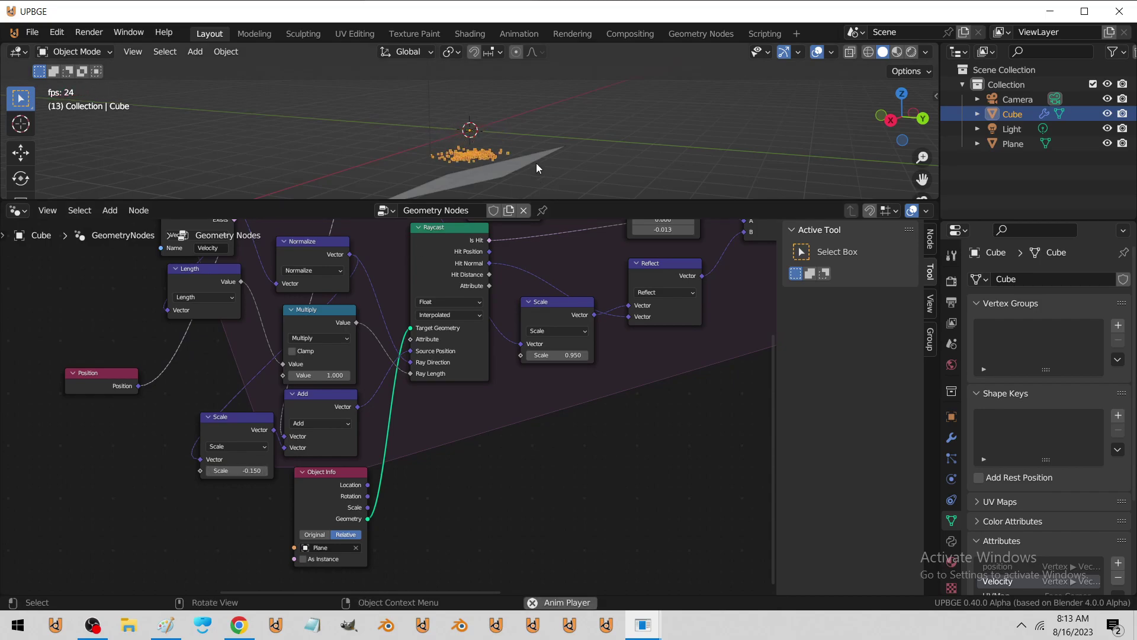
pyautogui.moveTo(535, 162); pyautogui.dragTo(514, 183, button='middle')
# Replay the simulation in a maximized 3D viewport, examining the particle collisions with the Plane from several angles, and switch to OBS
pyautogui.hotkey('ctrl', 'space')
pyautogui.scroll(3, 503, 266)
pyautogui.press('space')
pyautogui.scroll(2, 499, 292)
pyautogui.moveTo(495, 315); pyautogui.dragTo(485, 305, button='middle')
pyautogui.moveTo(452, 348); pyautogui.dragTo(417, 389, button='middle')
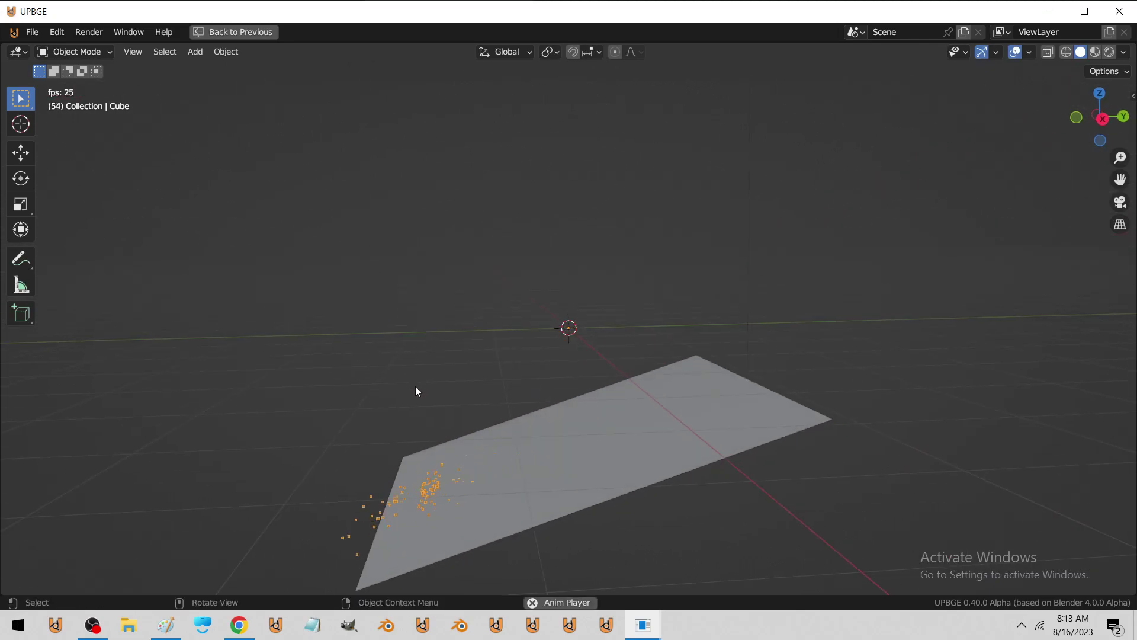
pyautogui.scroll(-7, 417, 415)
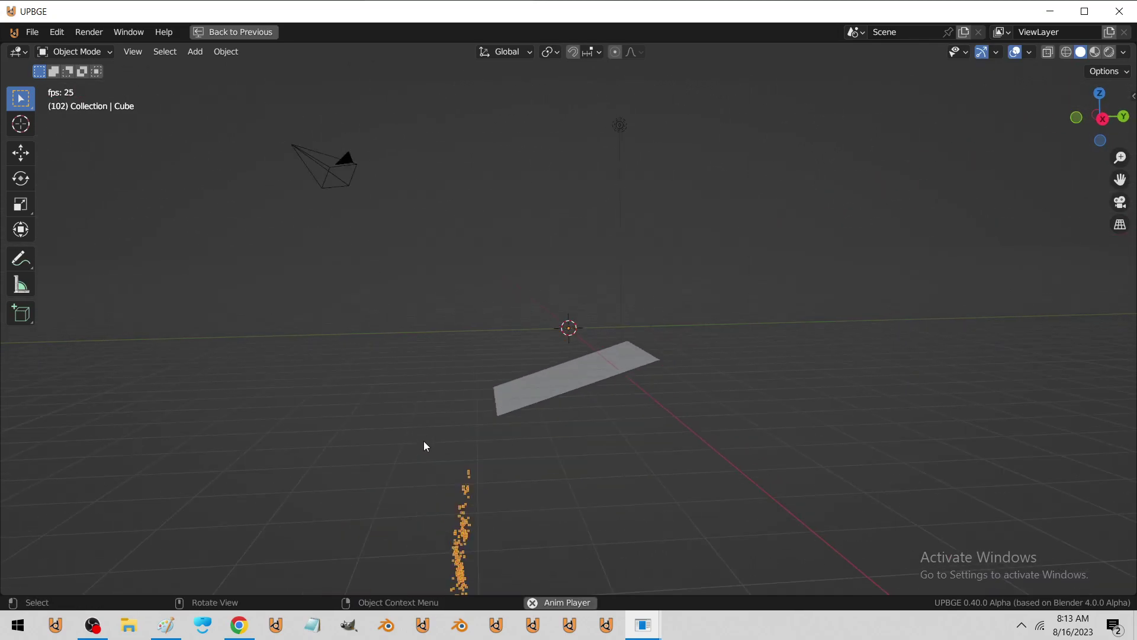
pyautogui.press('Escape')
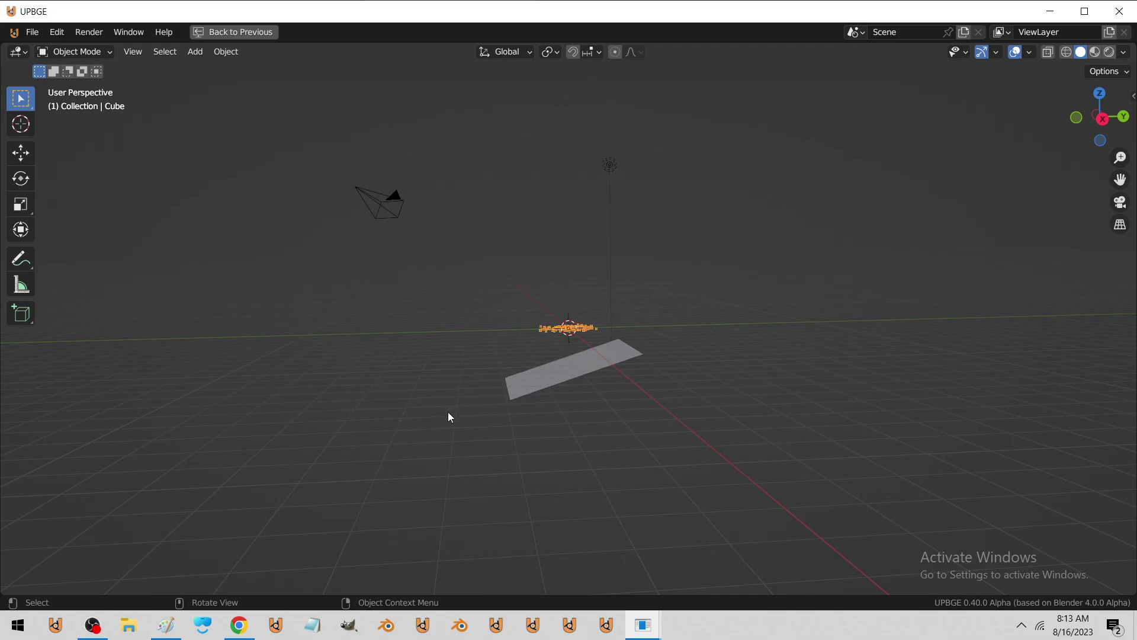
pyautogui.scroll(6, 442, 413)
pyautogui.press('space')
pyautogui.moveTo(435, 417); pyautogui.dragTo(467, 382, button='middle')
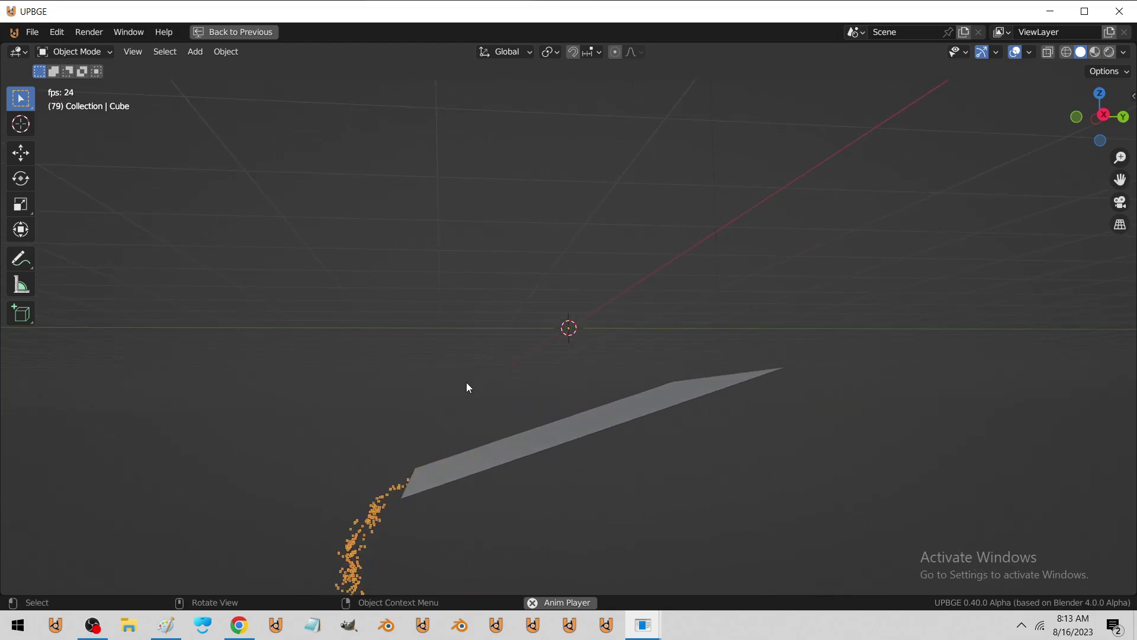
pyautogui.press('Escape')
pyautogui.click(93, 624)
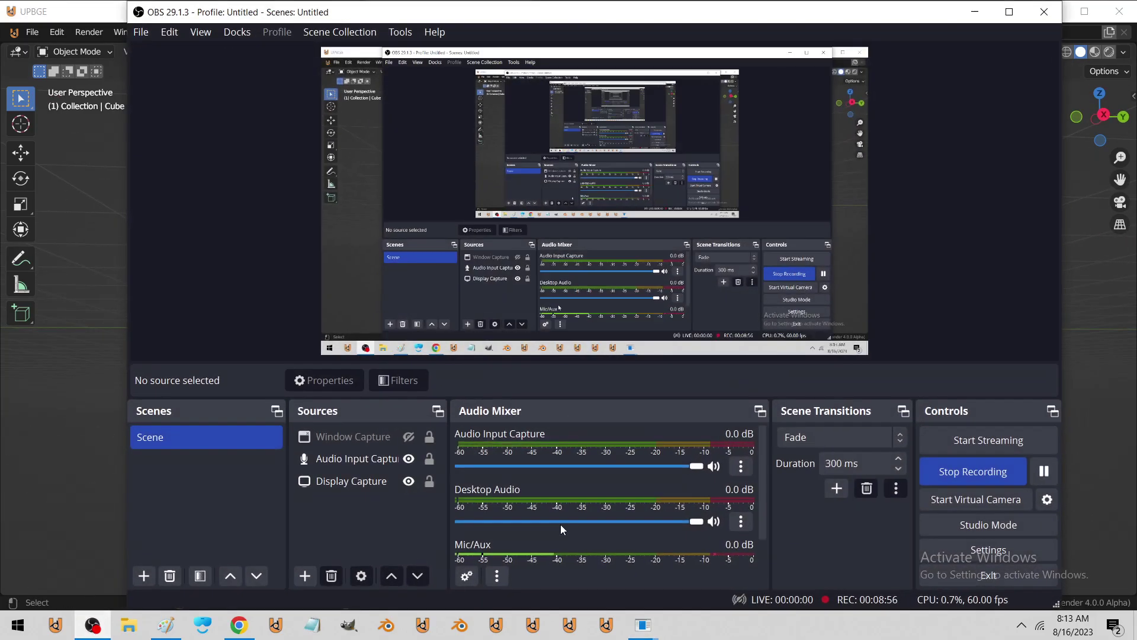